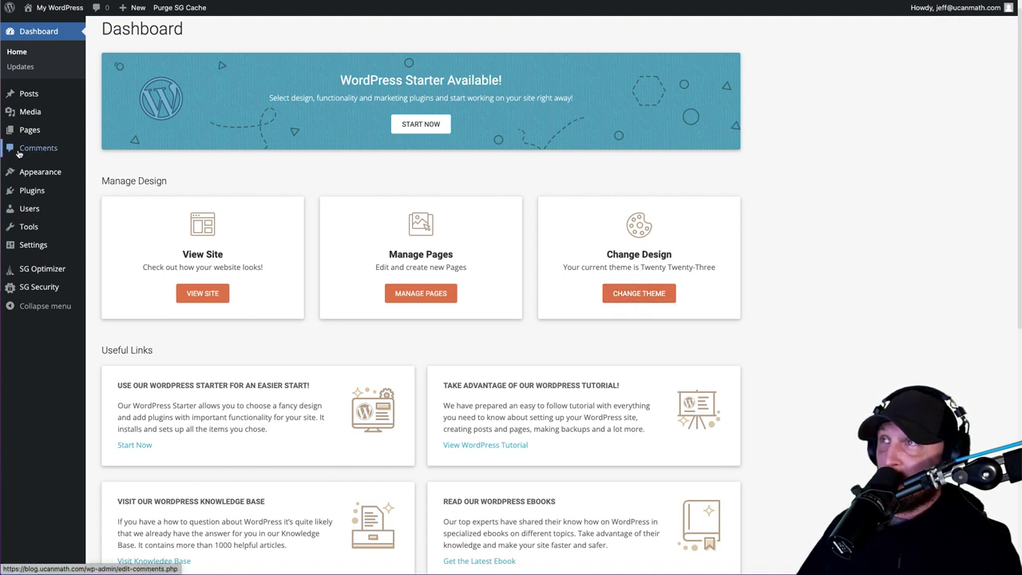
Step: Open the page for adding new themes and browse the recommended ones
{"action": "mouse_move", "coordinate": [28, 175]}
{"action": "left_click", "coordinate": [117, 177]}
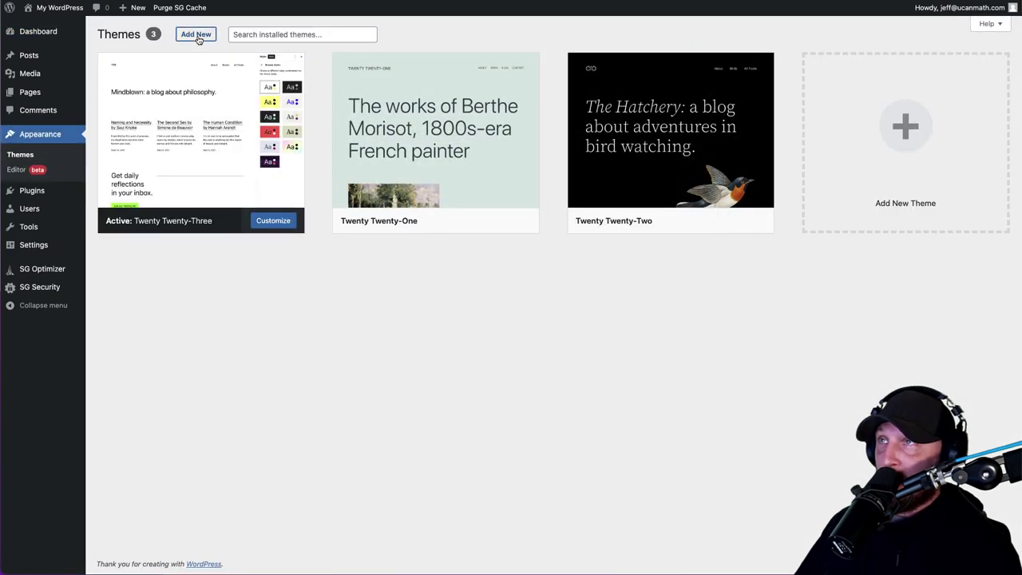
{"action": "left_click", "coordinate": [197, 35]}
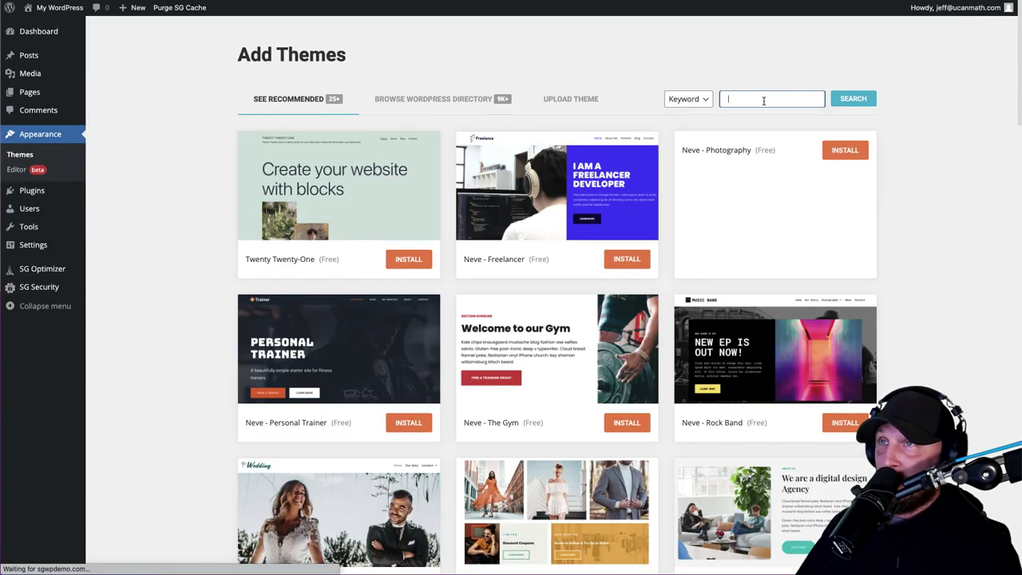
{"action": "scroll", "coordinate": [682, 398], "scroll_direction": "down", "scroll_amount": 10}
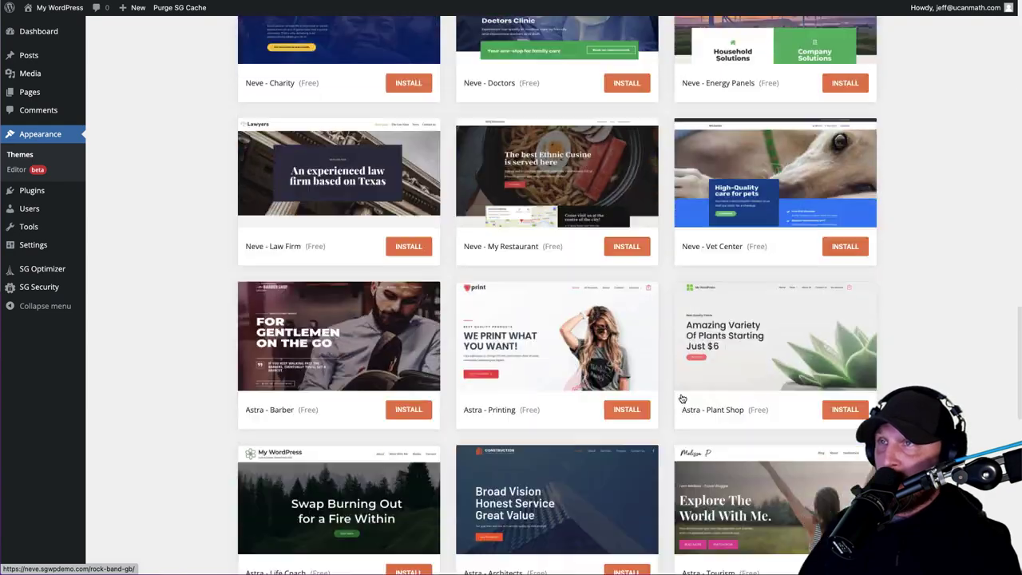
{"action": "scroll", "coordinate": [683, 398], "scroll_direction": "down", "scroll_amount": 2}
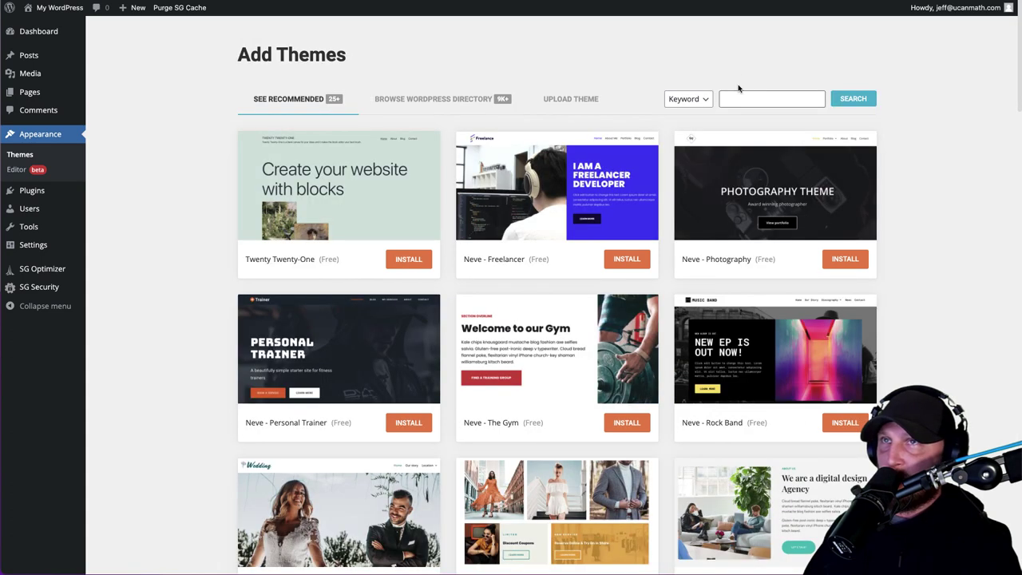
Step: Search the themes by keyword for "astra", then install and activate the free Astra theme
{"action": "left_click", "coordinate": [737, 98]}
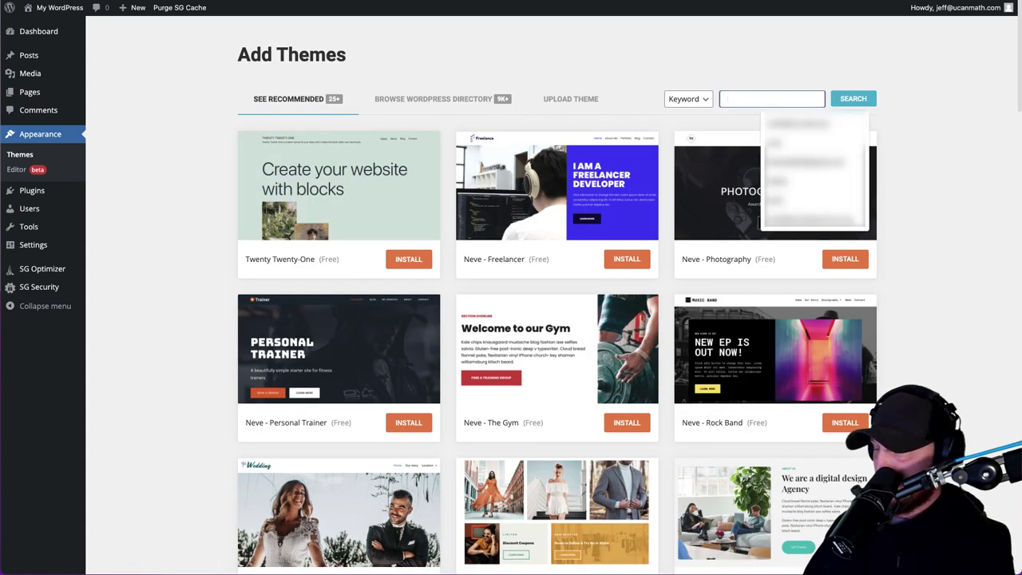
{"action": "type", "text": "astra"}
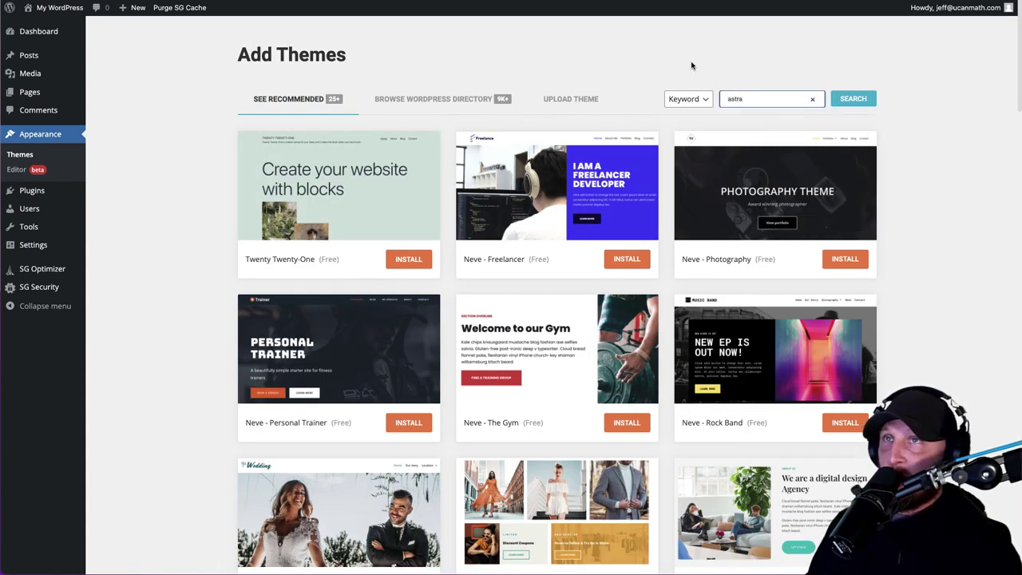
{"action": "left_click", "coordinate": [864, 99]}
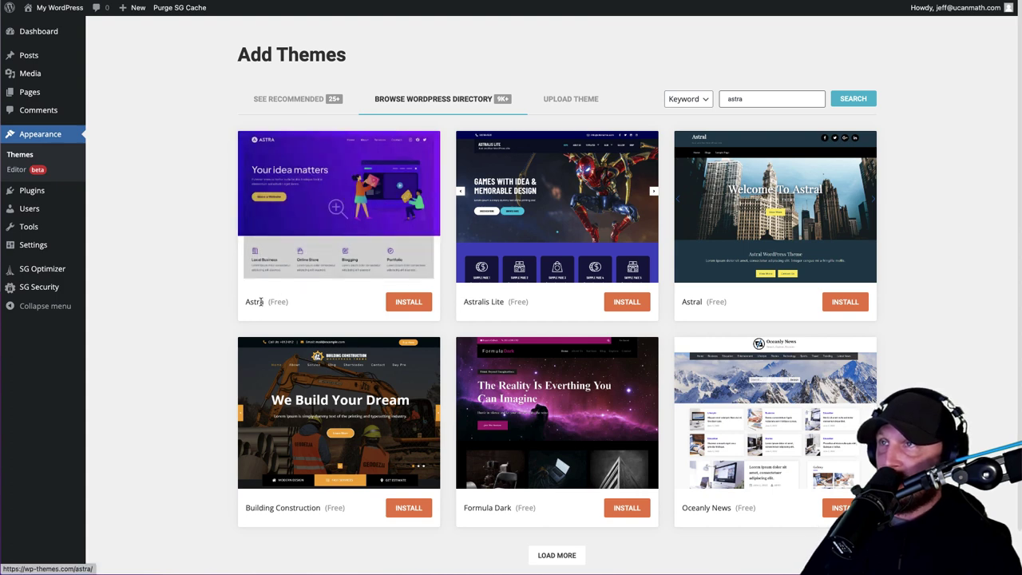
{"action": "left_click", "coordinate": [408, 302]}
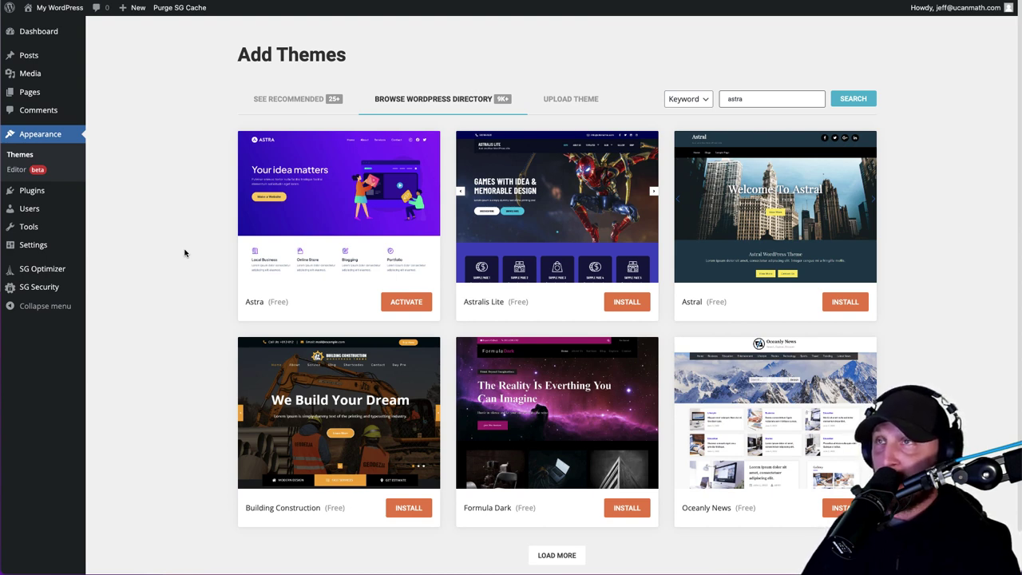
{"action": "left_click", "coordinate": [403, 305]}
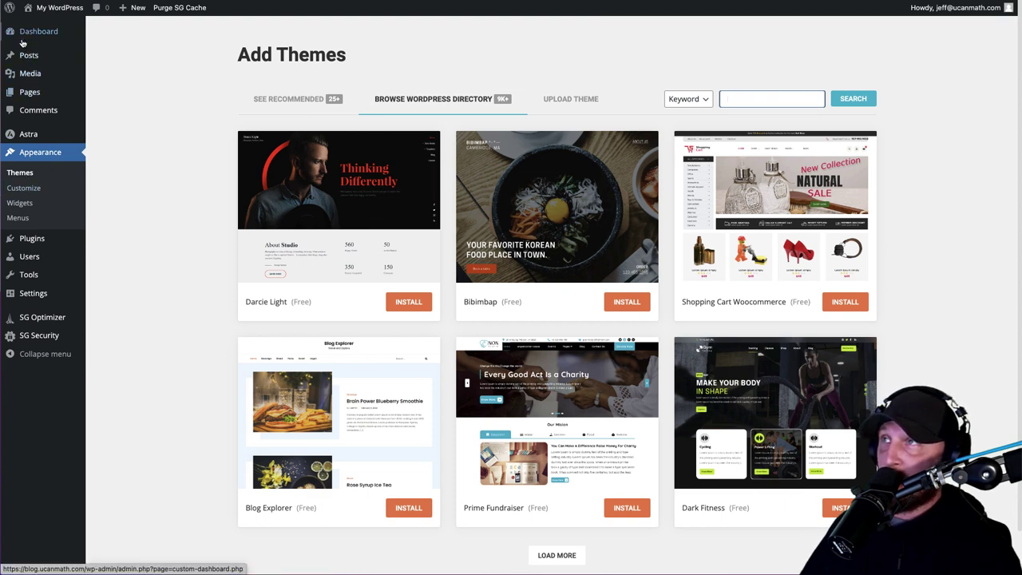
Step: Set the site title to "UCanMath.com" and the tagline to "Membership for Awesome Math Teachers!" in the general settings, and save
{"action": "left_click", "coordinate": [25, 295]}
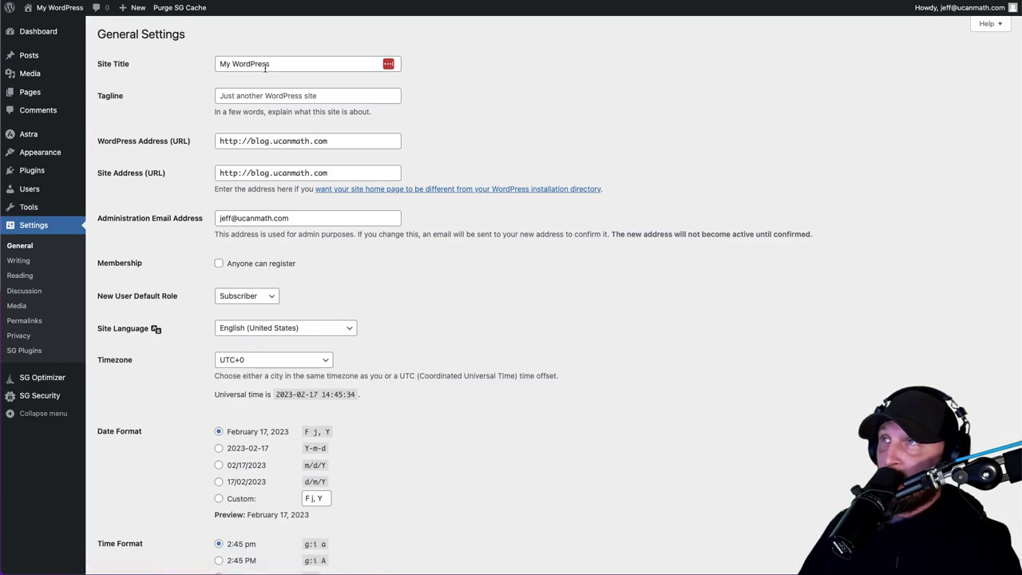
{"action": "triple_click", "coordinate": [280, 67]}
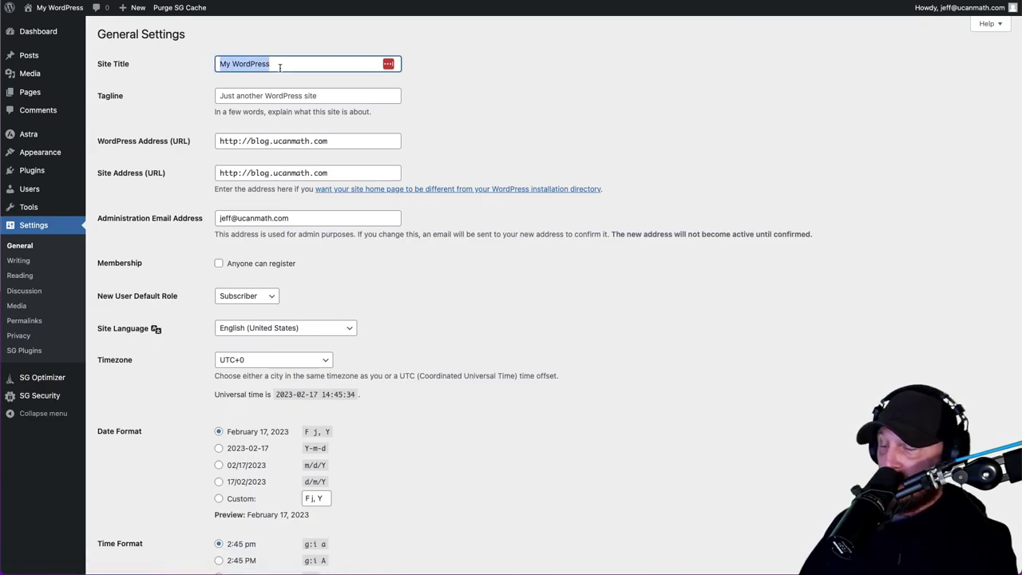
{"action": "type", "text": "UCanMath.com"}
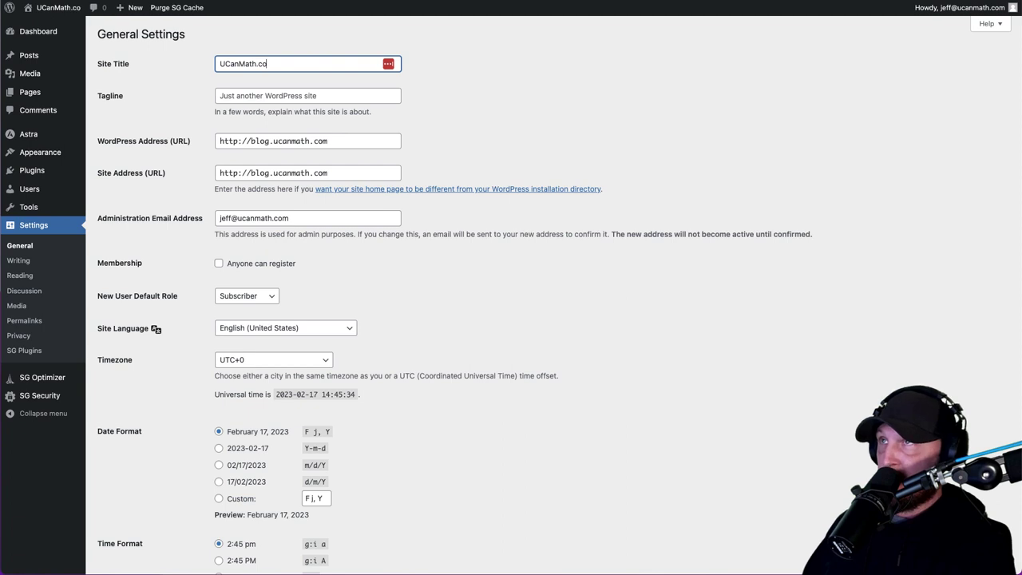
{"action": "left_click", "coordinate": [254, 93]}
{"action": "type", "text": "Membership for Awesome Math Teachers!"}
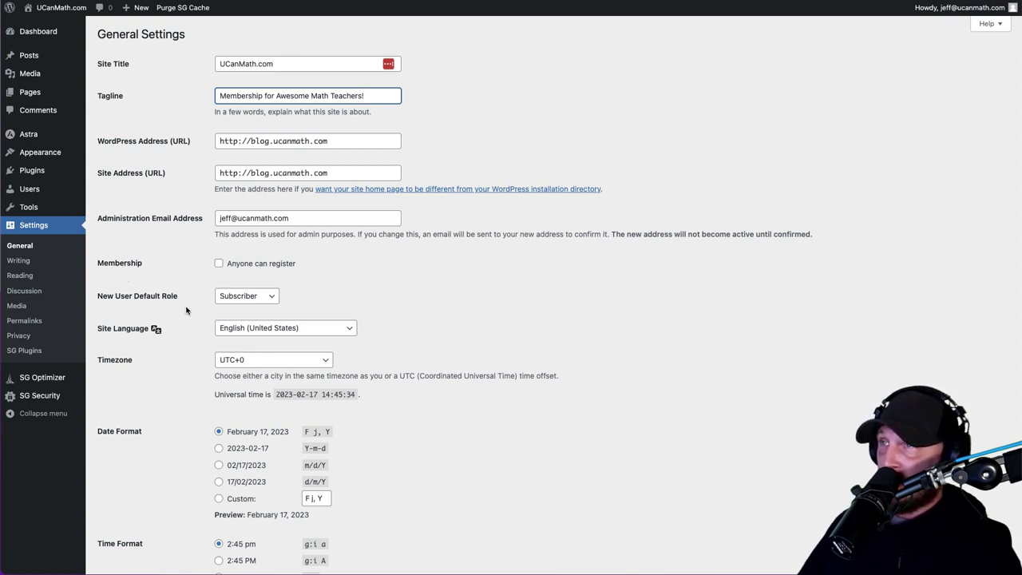
{"action": "scroll", "coordinate": [201, 386], "scroll_direction": "down", "scroll_amount": 3}
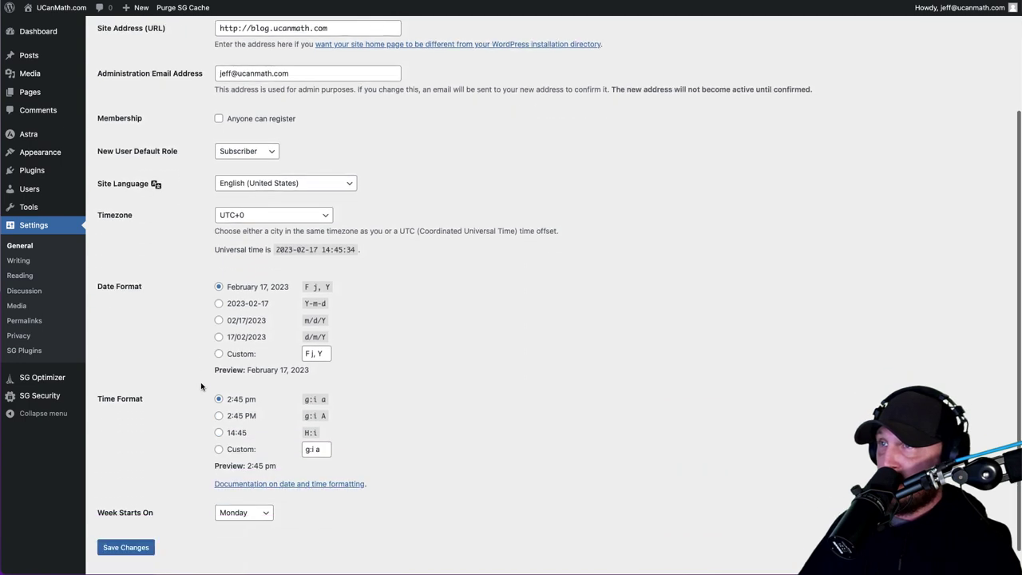
{"action": "scroll", "coordinate": [201, 386], "scroll_direction": "down", "scroll_amount": 1}
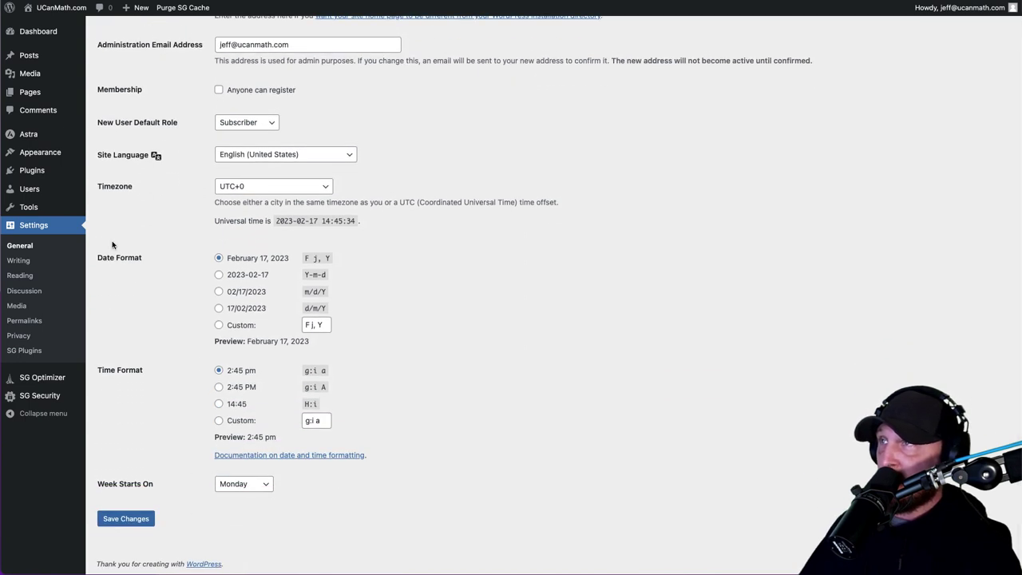
{"action": "left_click", "coordinate": [134, 518]}
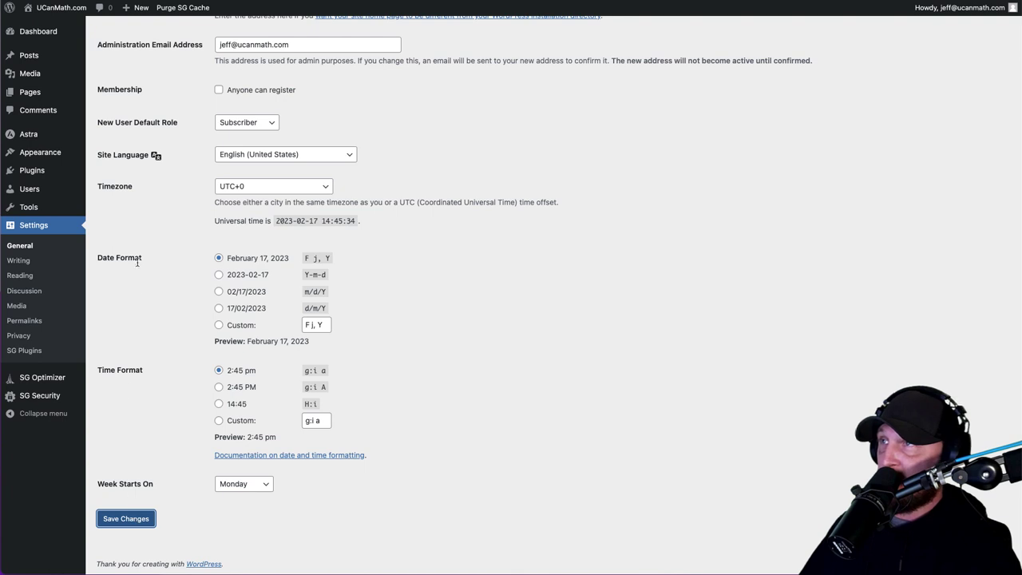
Step: Keep Uncategorized as the default post category in the writing settings and save them
{"action": "left_click", "coordinate": [21, 264]}
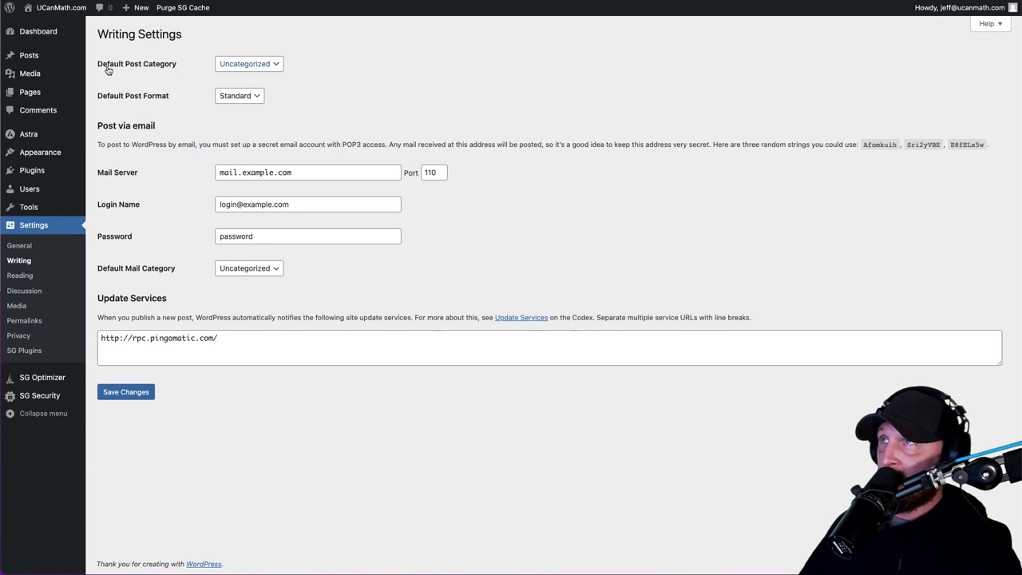
{"action": "left_click", "coordinate": [248, 64]}
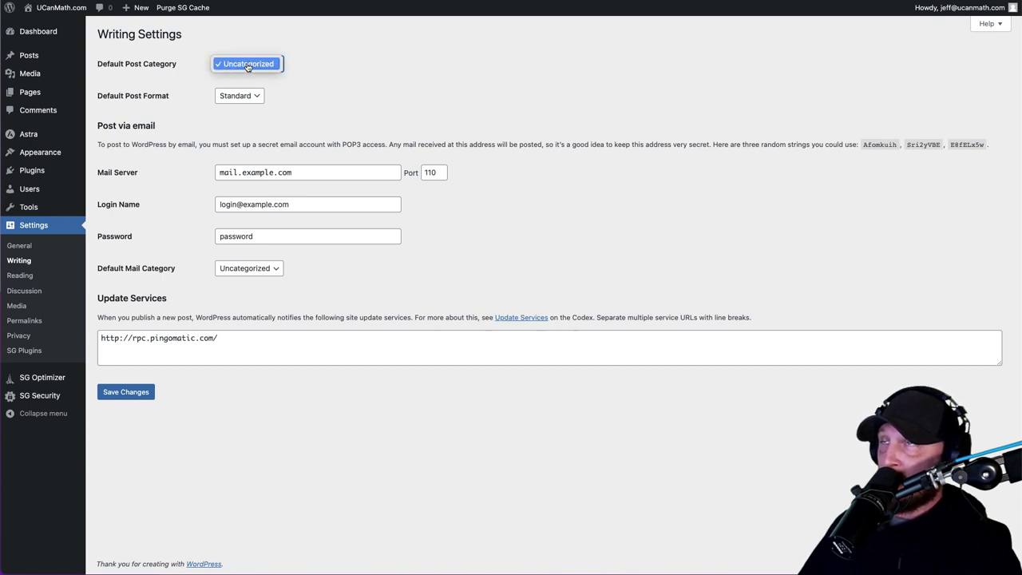
{"action": "left_click", "coordinate": [247, 64]}
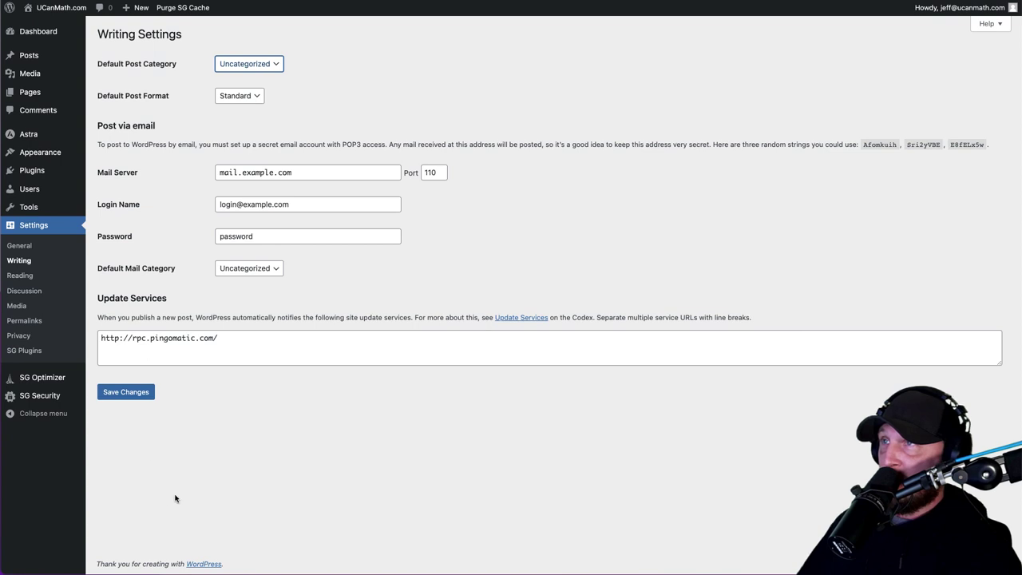
{"action": "left_click", "coordinate": [112, 395]}
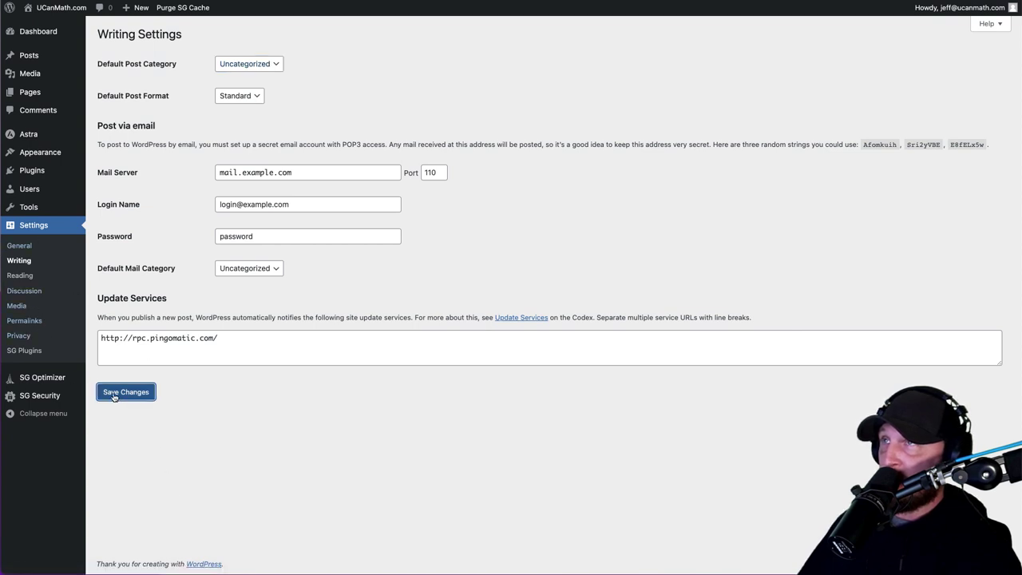
Step: In the reading settings, keep the latest posts as homepage, set blog pages to show at most 25 posts, and save
{"action": "left_click", "coordinate": [21, 276]}
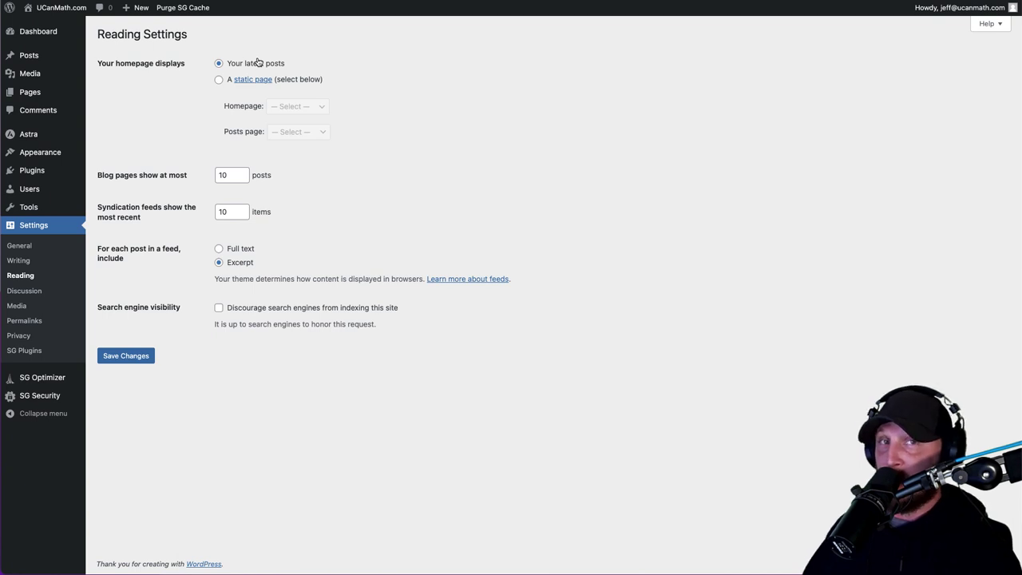
{"action": "left_click", "coordinate": [219, 82]}
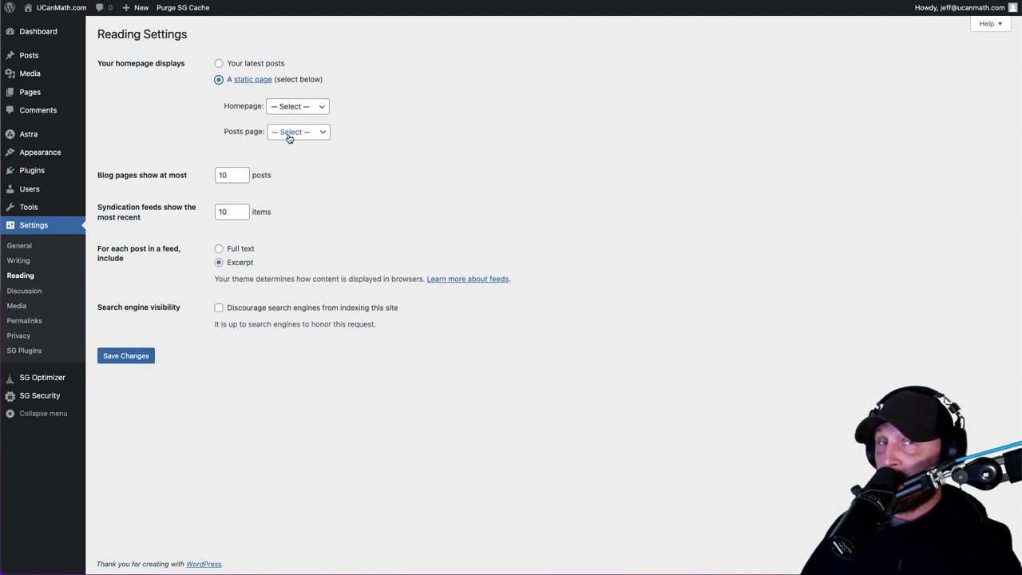
{"action": "left_click", "coordinate": [220, 65]}
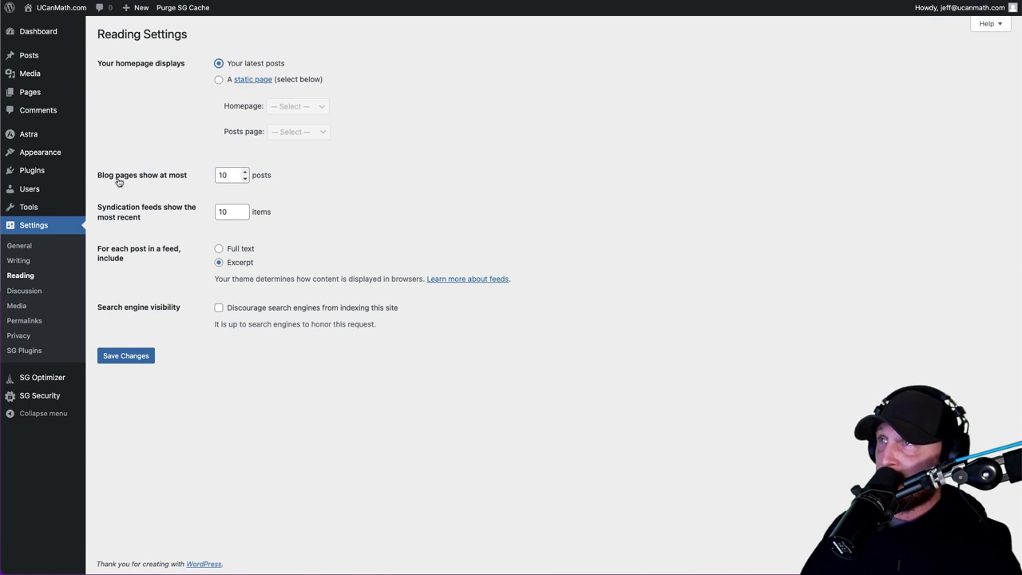
{"action": "left_click", "coordinate": [227, 176]}
{"action": "left_click_drag", "start_coordinate": [228, 176], "coordinate": [189, 180]}
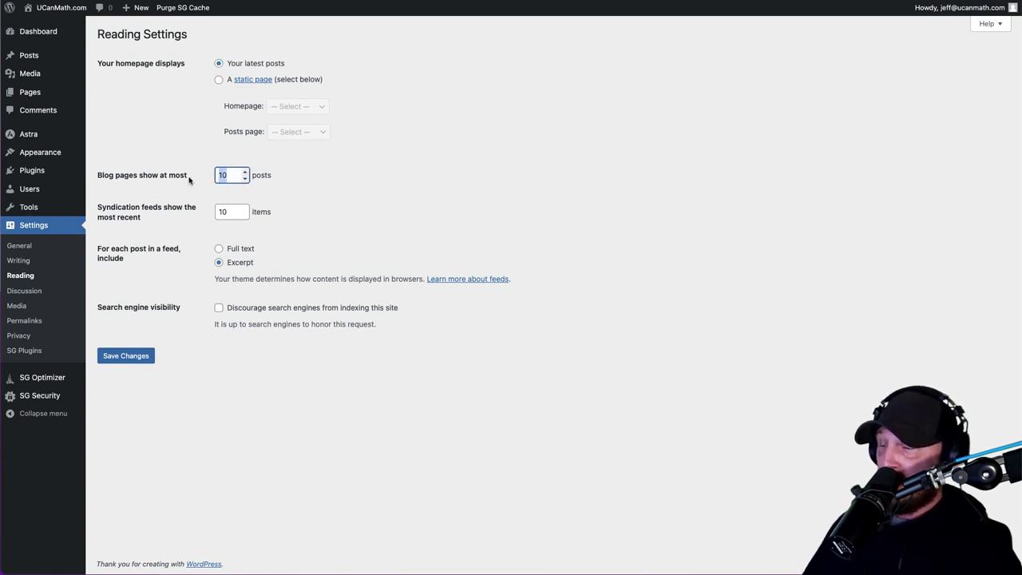
{"action": "type", "text": "25"}
{"action": "left_click", "coordinate": [178, 149]}
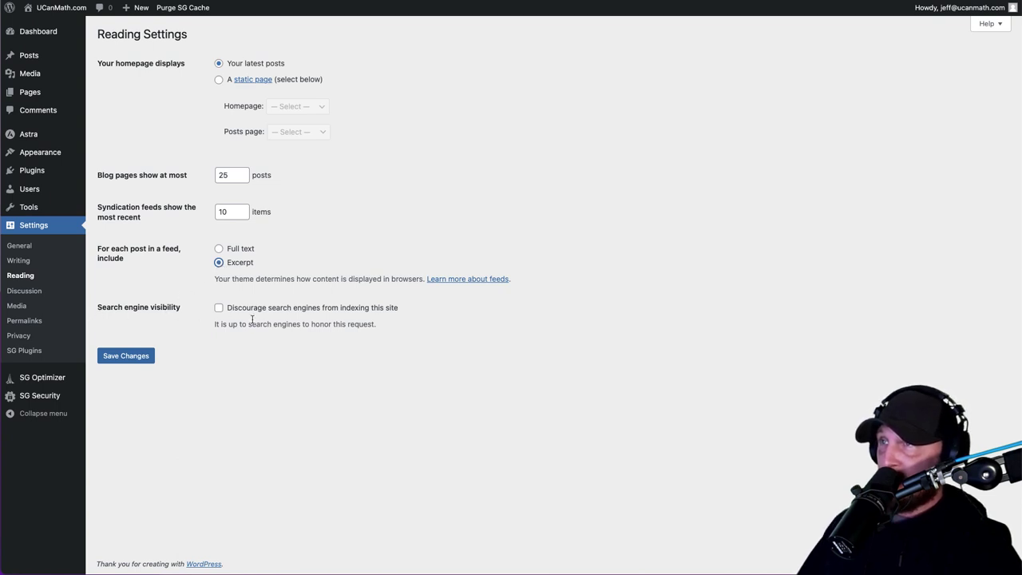
{"action": "left_click", "coordinate": [119, 359]}
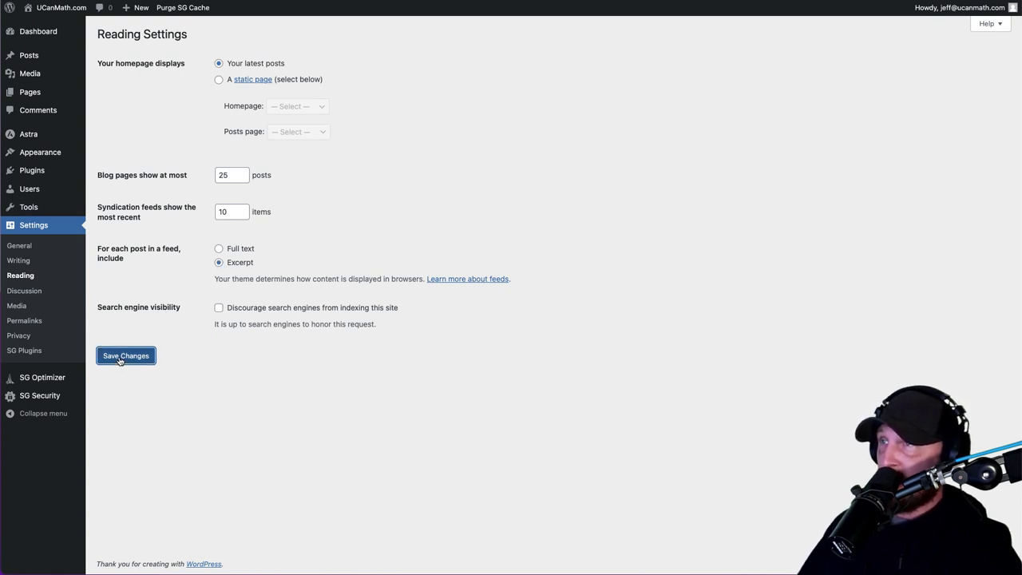
Step: Review the discussion, media, privacy and SG Plugins settings pages
{"action": "left_click", "coordinate": [25, 291]}
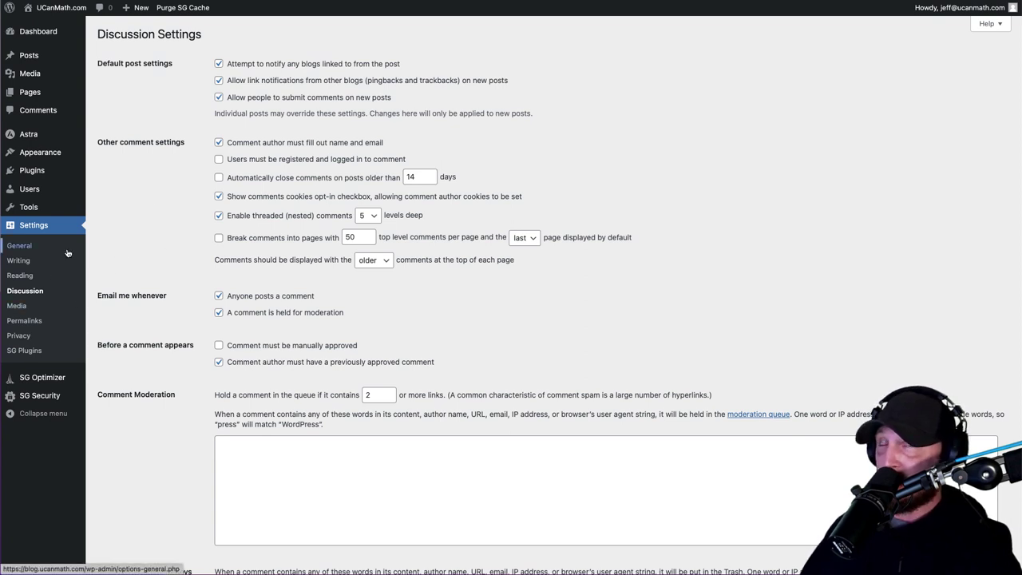
{"action": "left_click", "coordinate": [25, 293]}
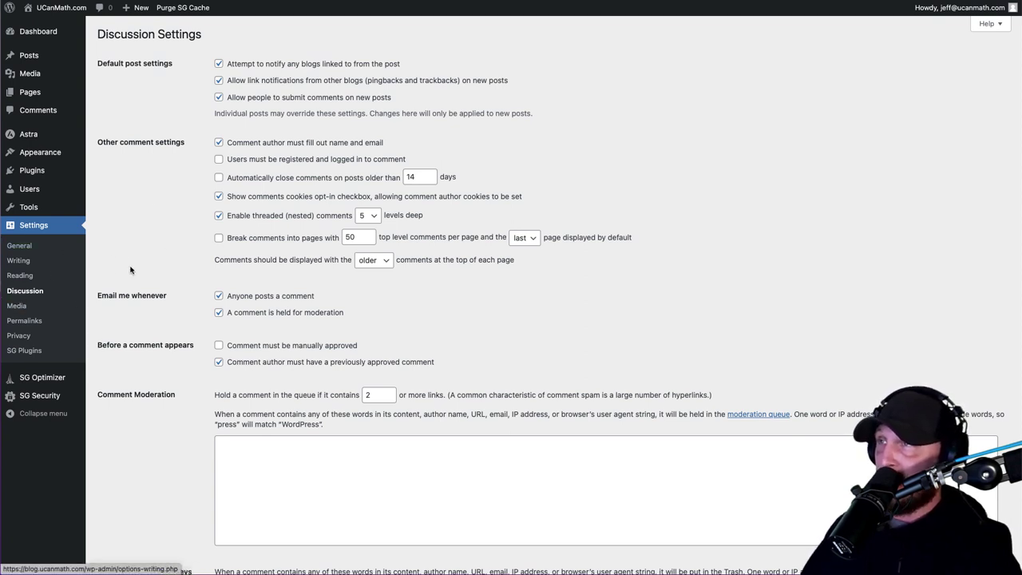
{"action": "left_click", "coordinate": [21, 308]}
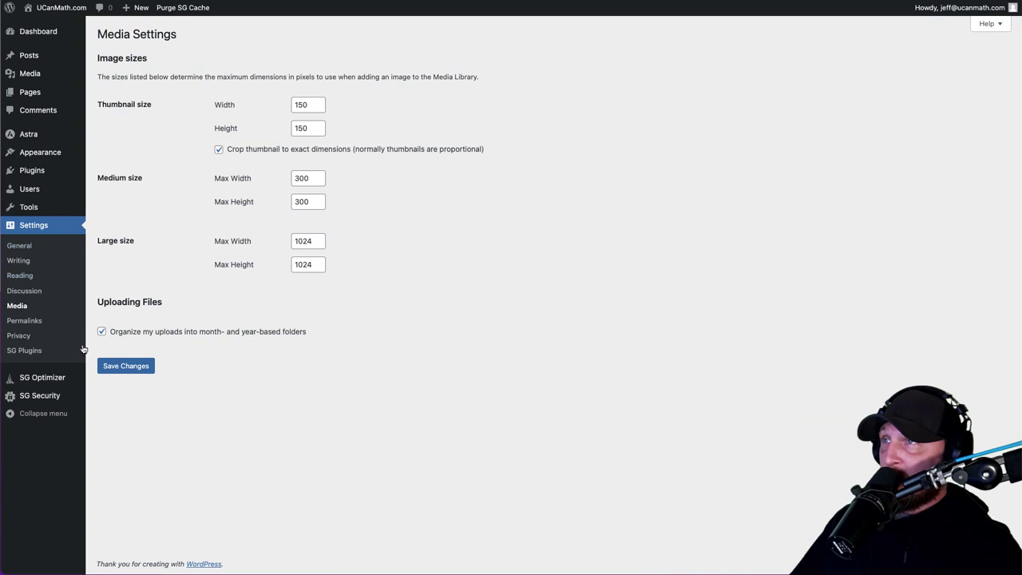
{"action": "left_click", "coordinate": [12, 338]}
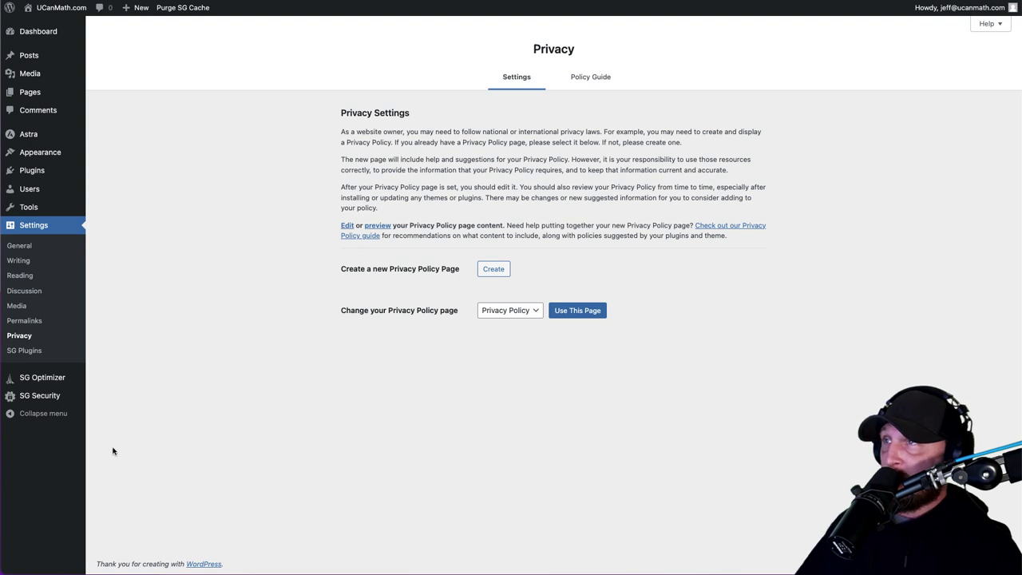
{"action": "left_click", "coordinate": [25, 351]}
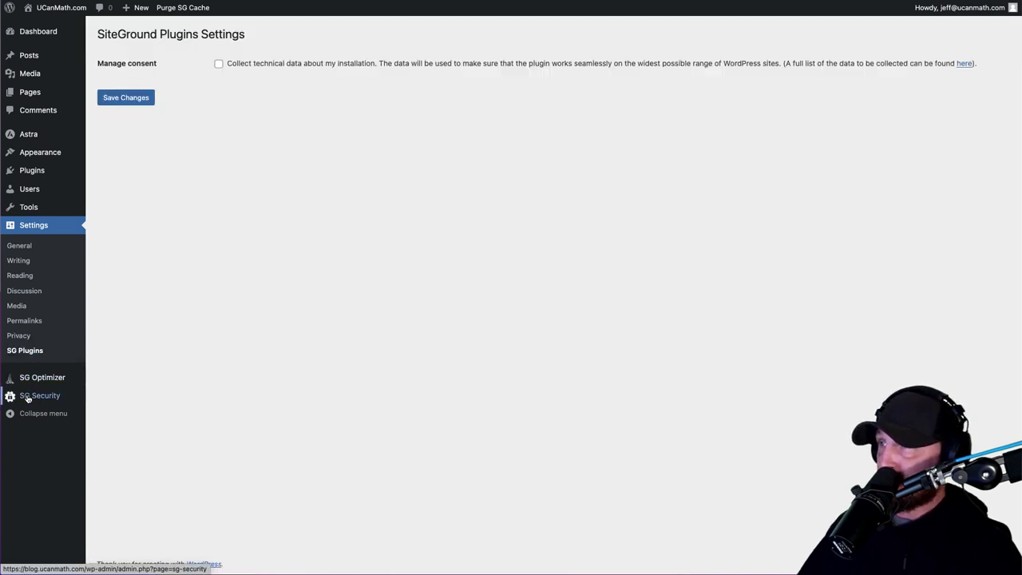
Step: Open the list of plugins installed on the site
{"action": "mouse_move", "coordinate": [35, 398]}
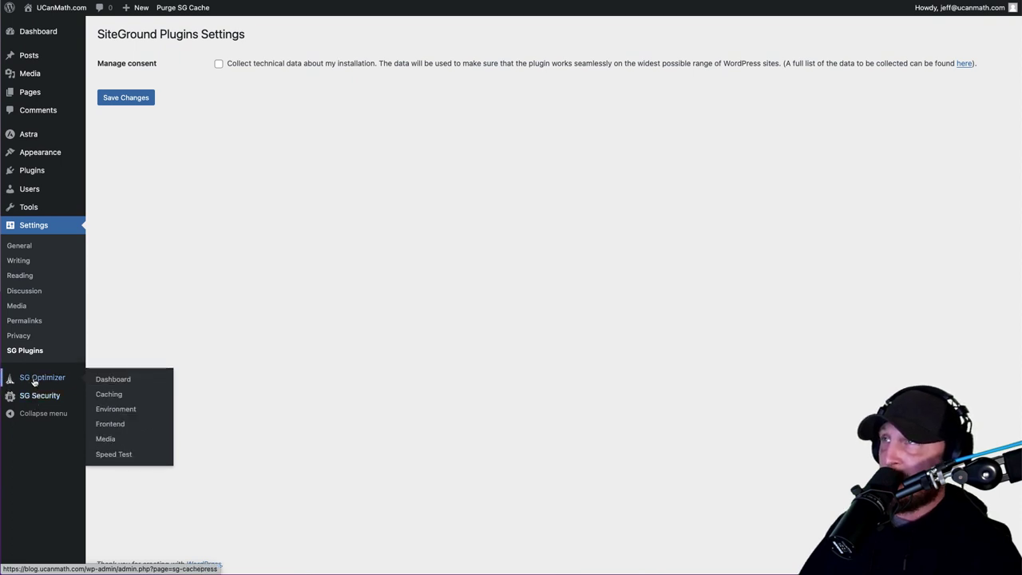
{"action": "mouse_move", "coordinate": [33, 211]}
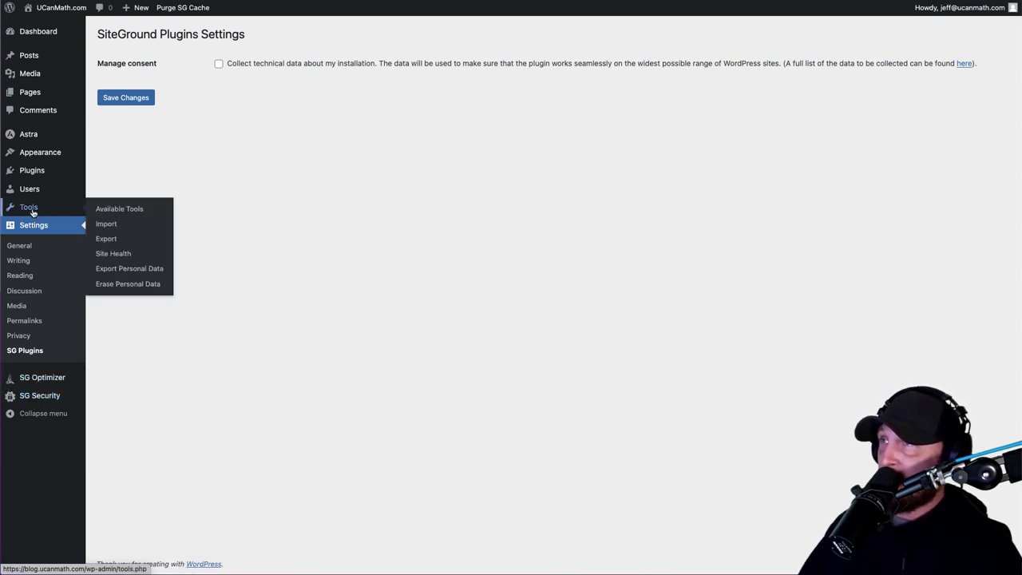
{"action": "mouse_move", "coordinate": [31, 193]}
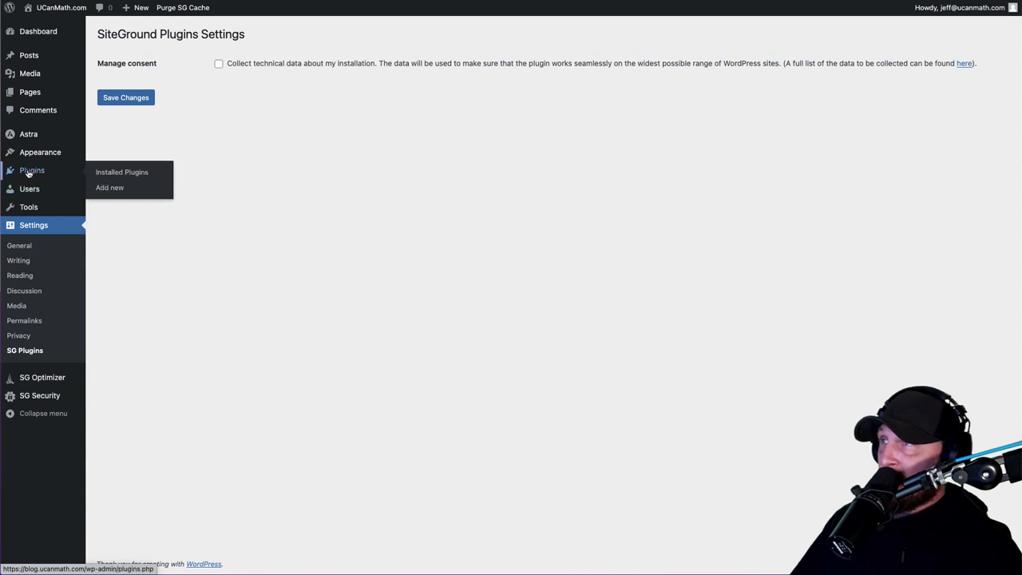
{"action": "left_click", "coordinate": [32, 174]}
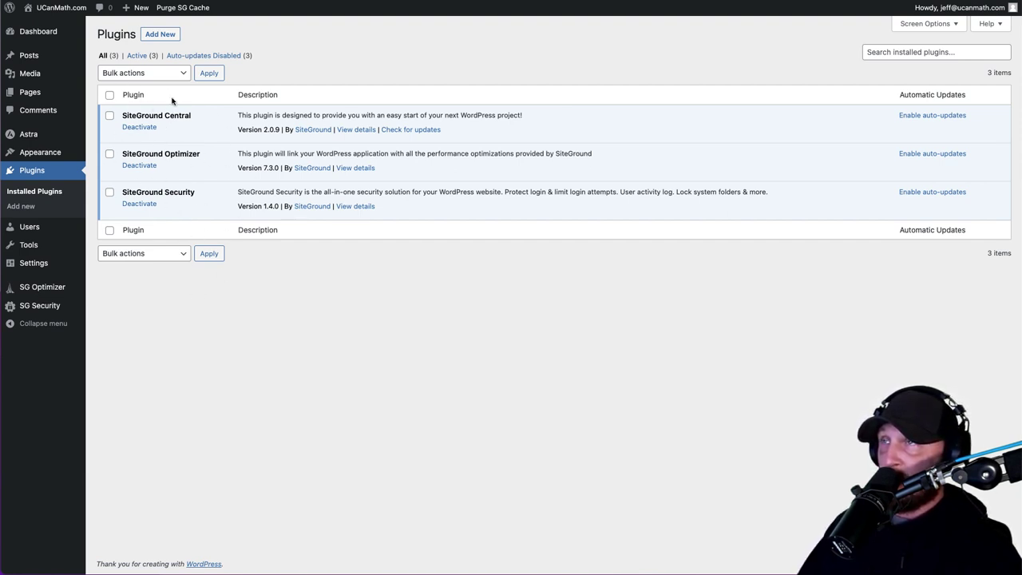
Step: Open the list of all blog posts to check for existing ones
{"action": "mouse_move", "coordinate": [20, 135]}
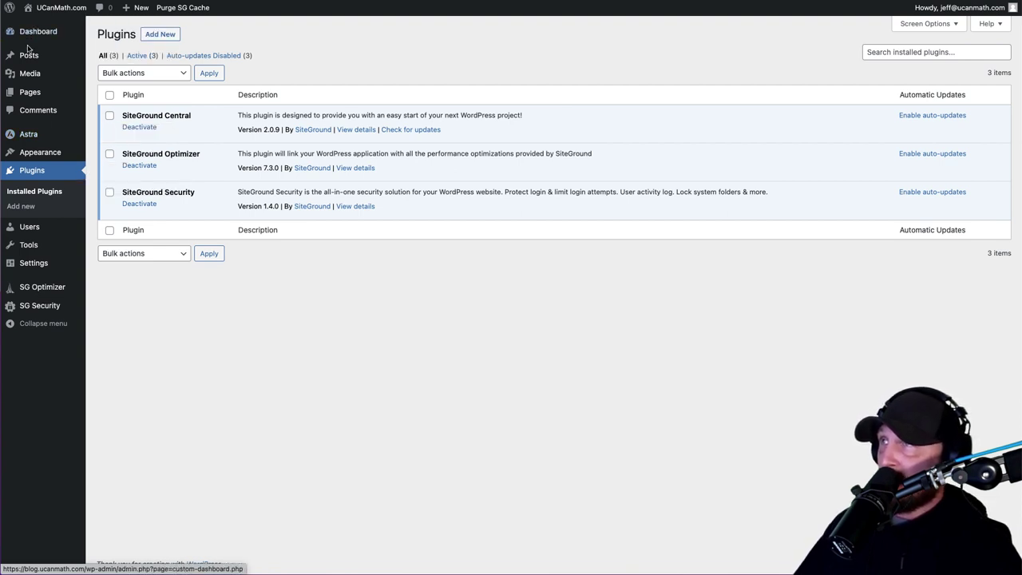
{"action": "mouse_move", "coordinate": [24, 59]}
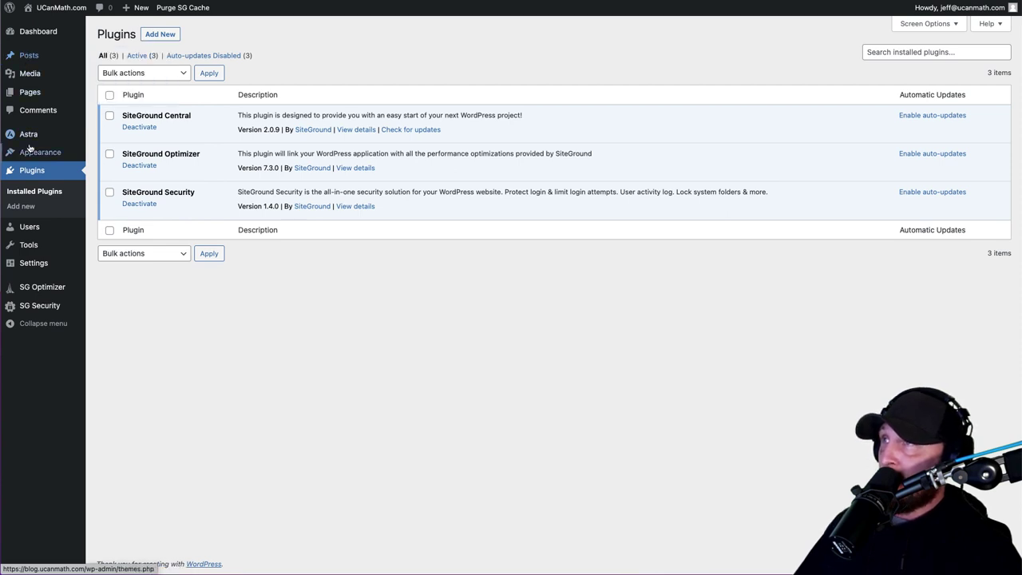
{"action": "left_click", "coordinate": [30, 56]}
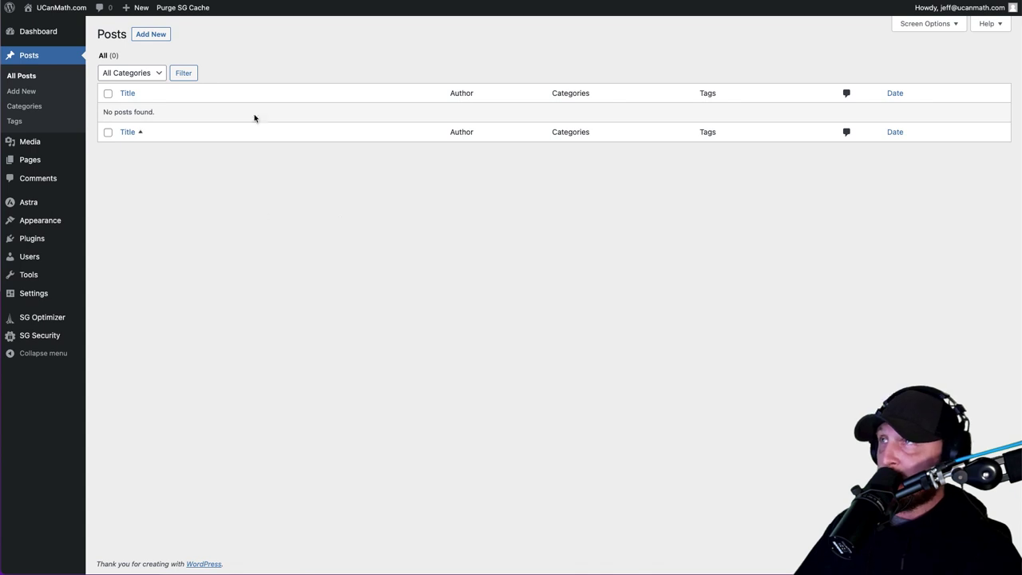
Step: Move the Privacy Policy and Sample Page pages to the trash, keeping the Home page
{"action": "left_click", "coordinate": [27, 164]}
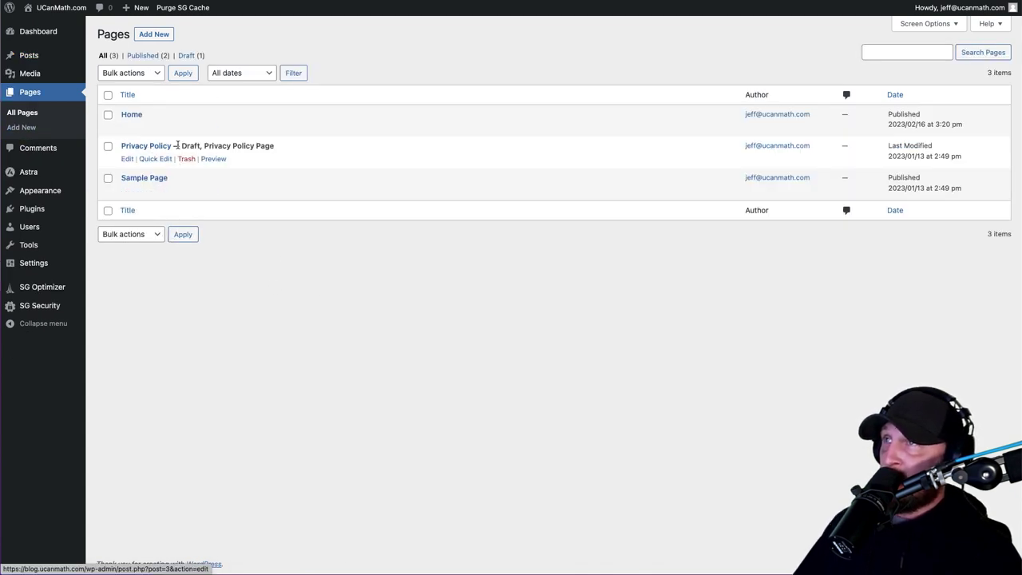
{"action": "left_click", "coordinate": [108, 147]}
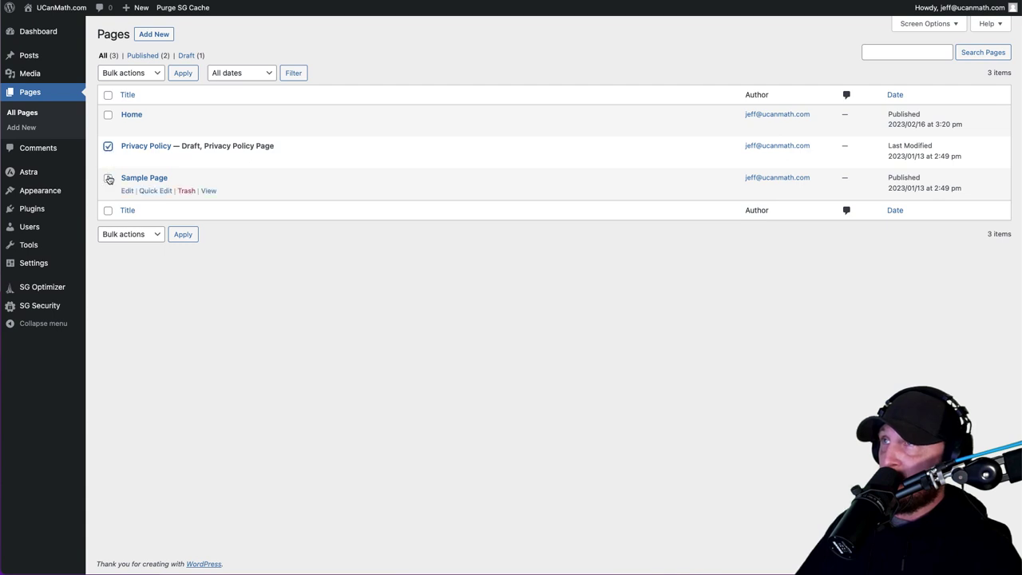
{"action": "left_click", "coordinate": [108, 179]}
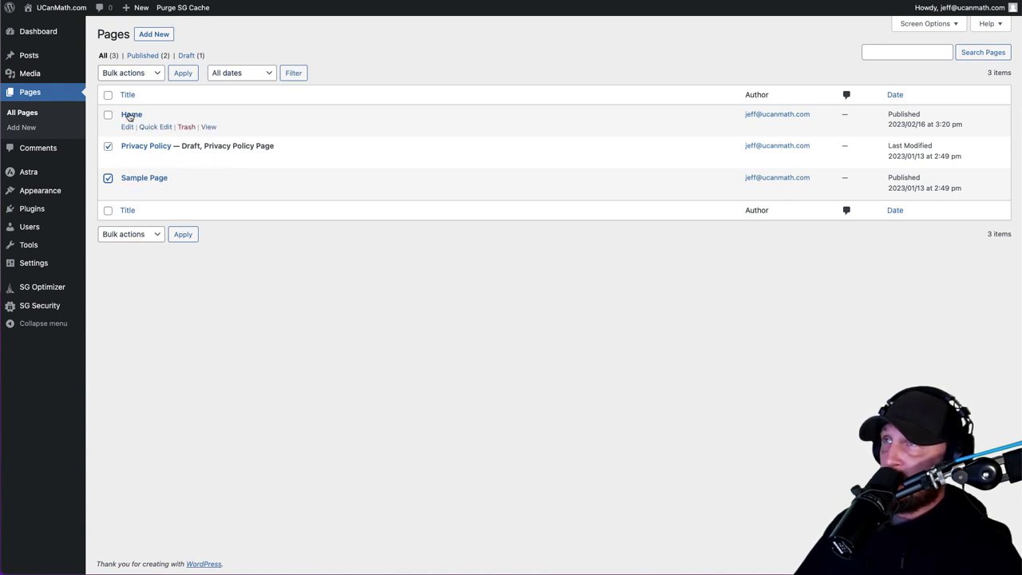
{"action": "left_click", "coordinate": [146, 74]}
{"action": "left_click", "coordinate": [130, 98]}
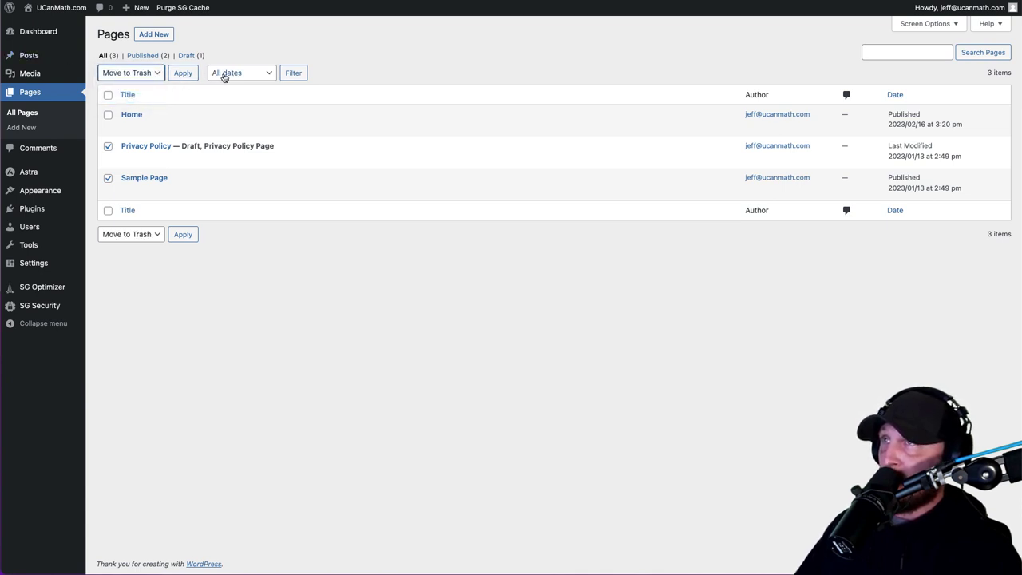
{"action": "left_click", "coordinate": [186, 72]}
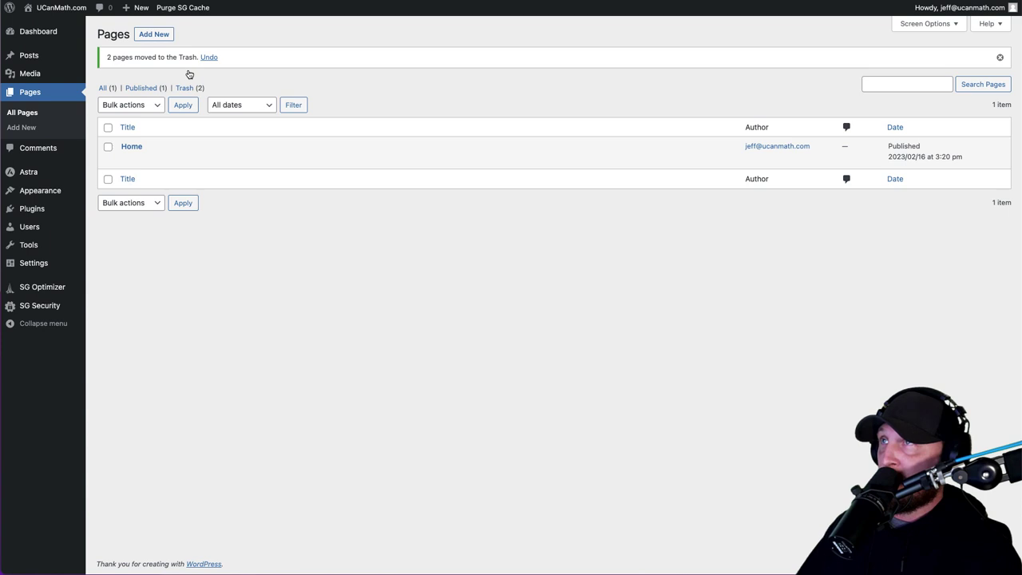
Step: Permanently delete the trashed Privacy Policy and Sample Page pages
{"action": "left_click", "coordinate": [185, 88]}
{"action": "left_click", "coordinate": [108, 115]}
{"action": "left_click", "coordinate": [108, 146]}
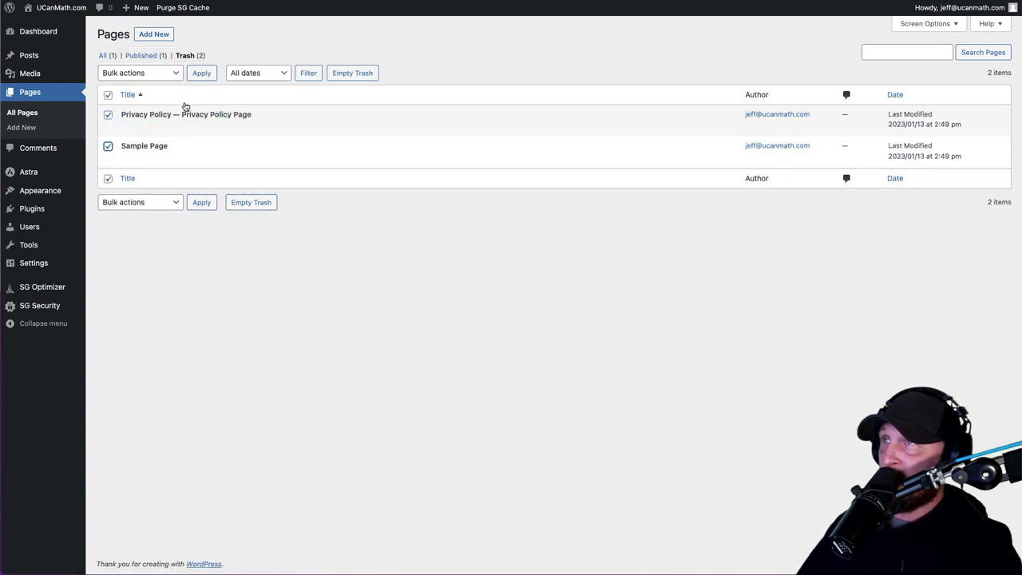
{"action": "left_click", "coordinate": [156, 72]}
{"action": "left_click", "coordinate": [157, 98]}
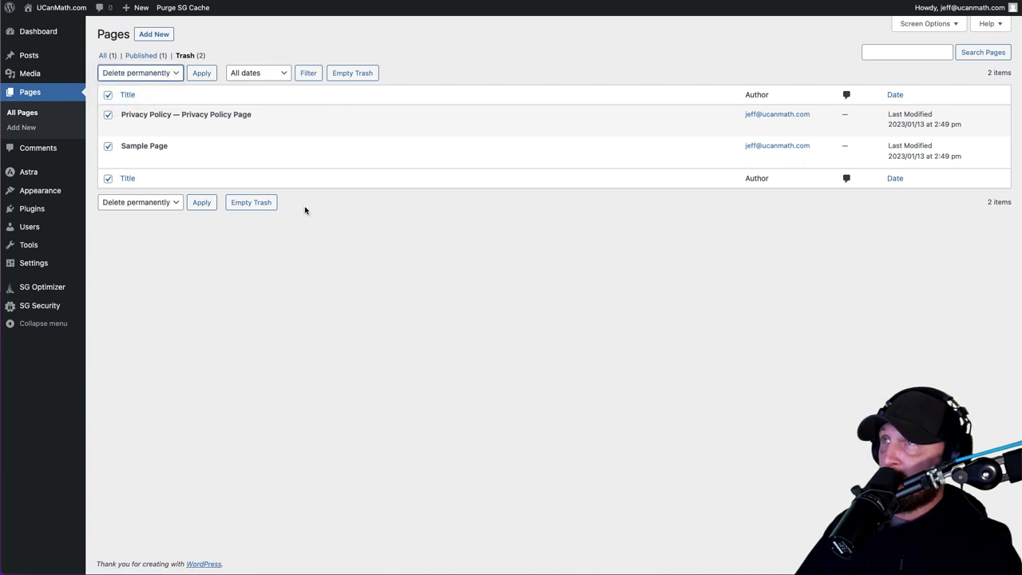
{"action": "left_click", "coordinate": [195, 206]}
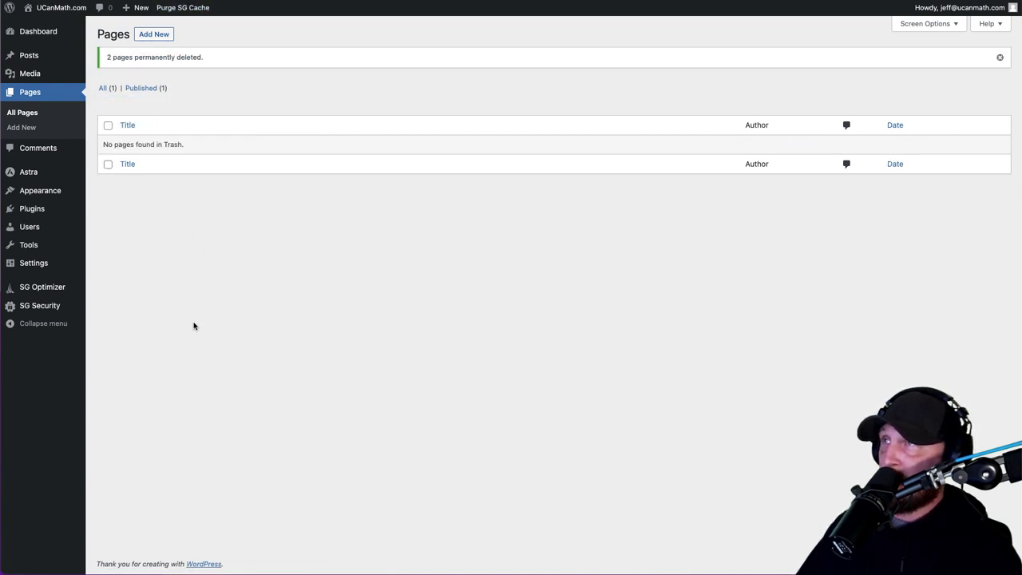
Step: In the theme customizer, set the primary header's height to 40 px, keep it visible on all devices, and publish
{"action": "mouse_move", "coordinate": [27, 57]}
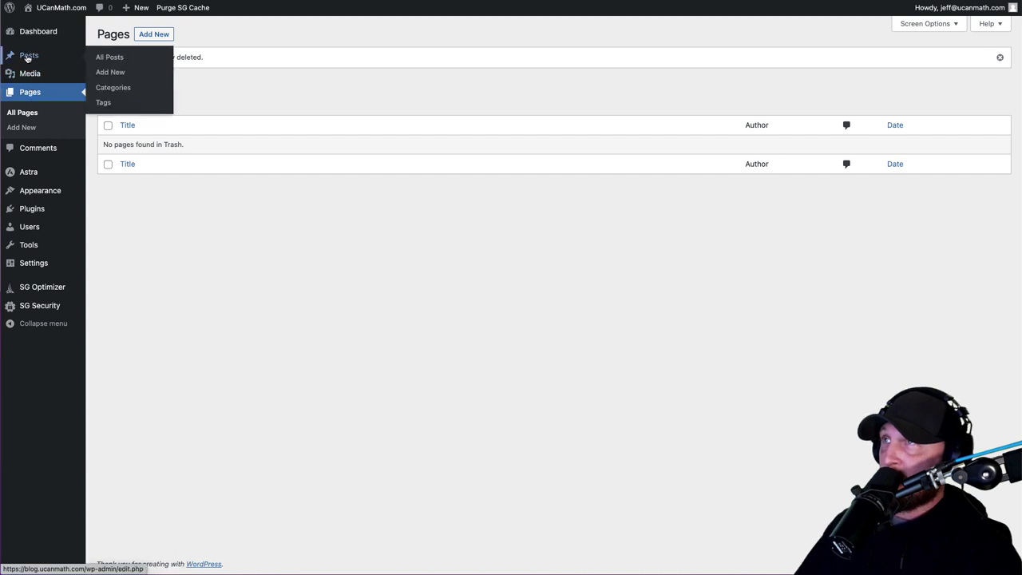
{"action": "mouse_move", "coordinate": [33, 37]}
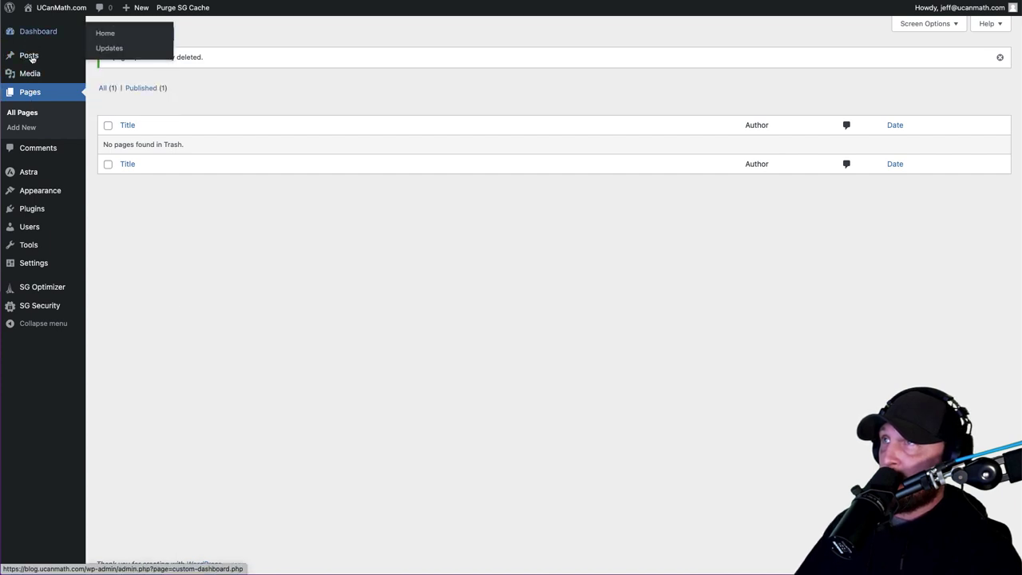
{"action": "mouse_move", "coordinate": [36, 200]}
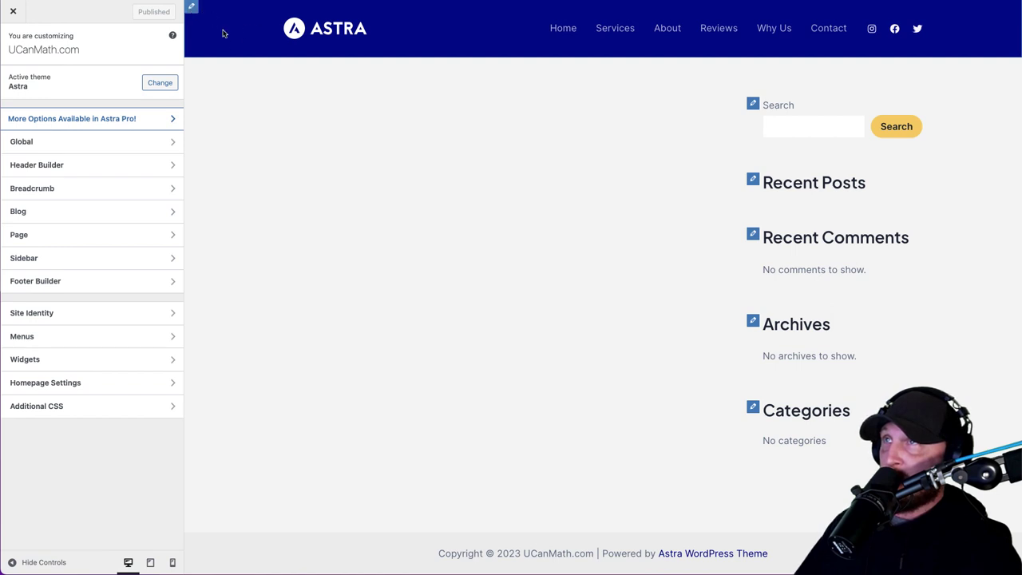
{"action": "left_click", "coordinate": [191, 10]}
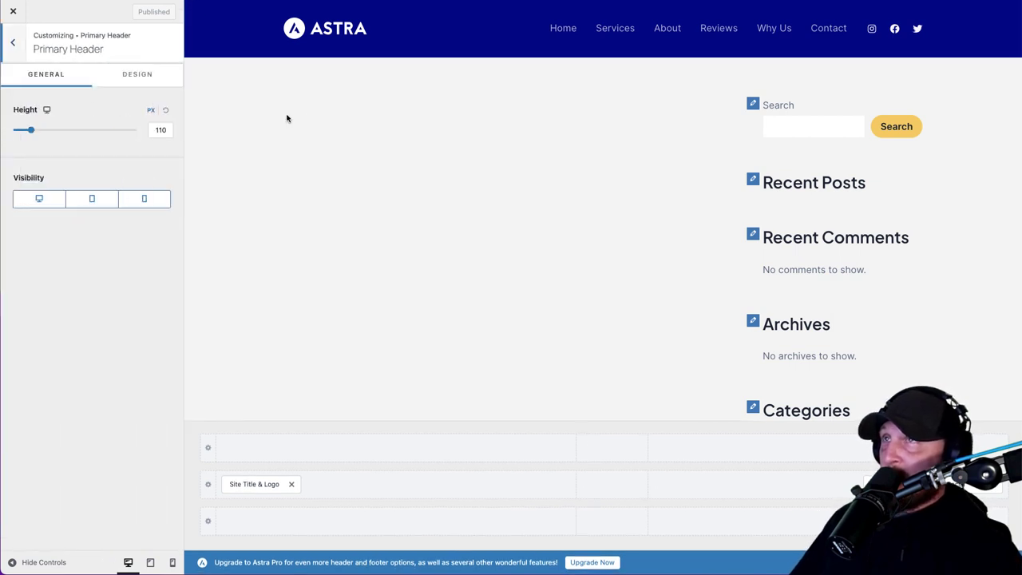
{"action": "left_click_drag", "start_coordinate": [33, 141], "coordinate": [1, 142]}
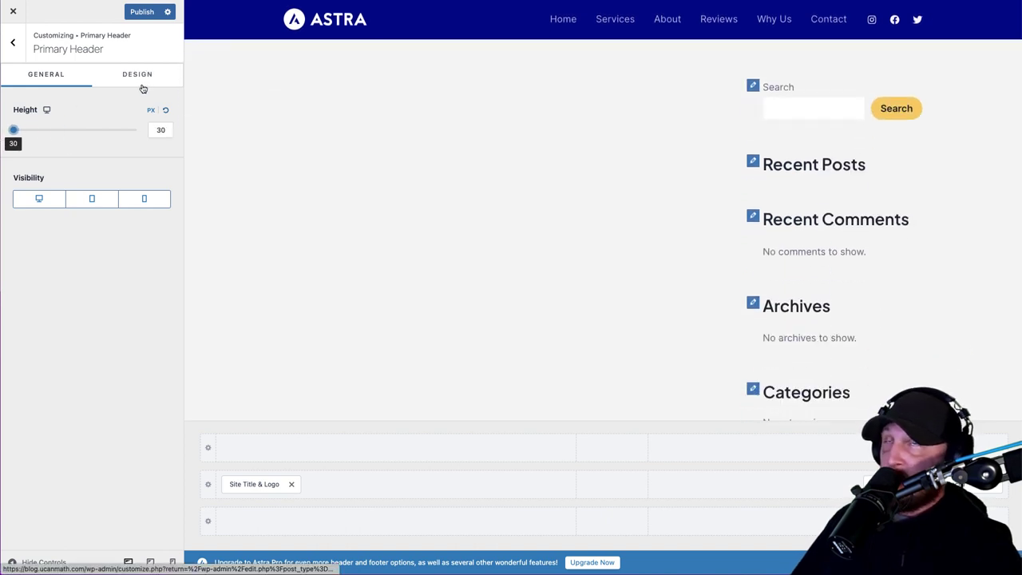
{"action": "left_click_drag", "start_coordinate": [14, 133], "coordinate": [20, 135]}
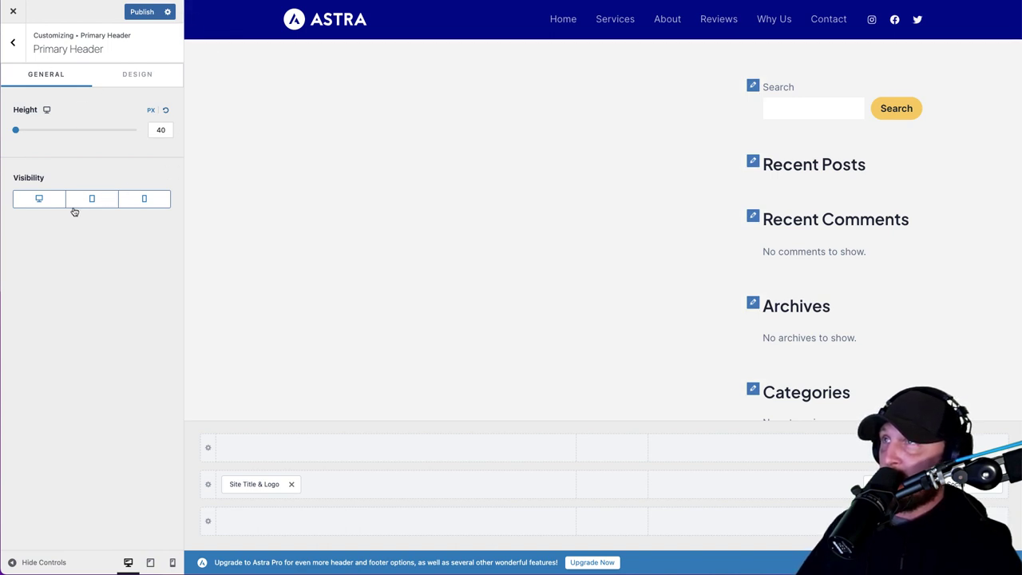
{"action": "left_click", "coordinate": [135, 206]}
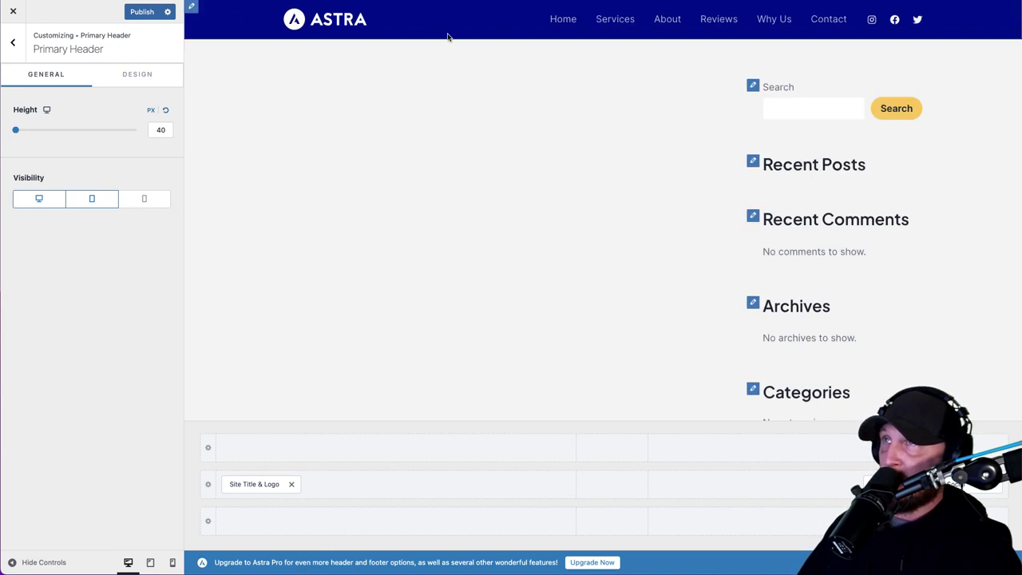
{"action": "left_click", "coordinate": [143, 200]}
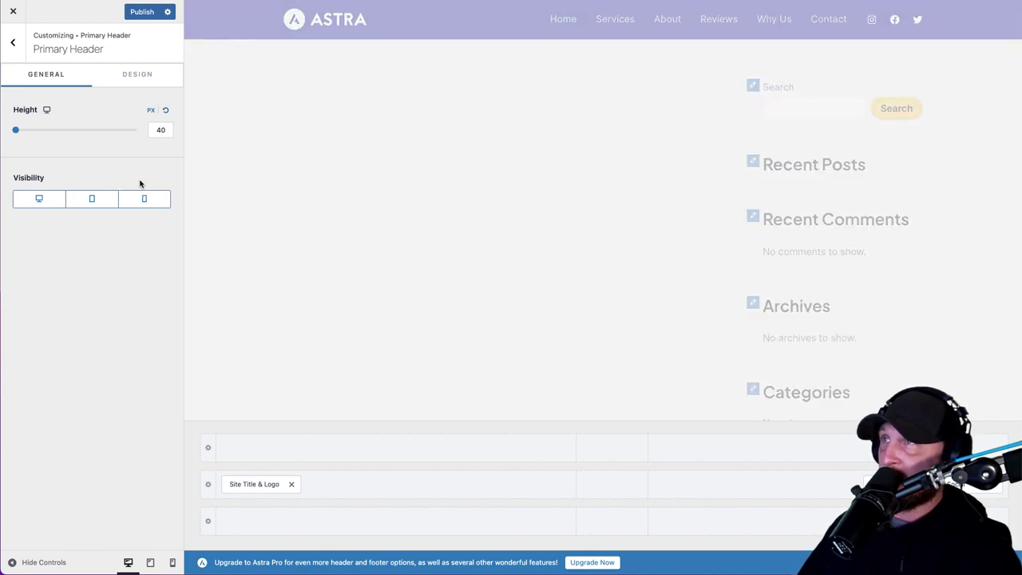
{"action": "left_click", "coordinate": [142, 11]}
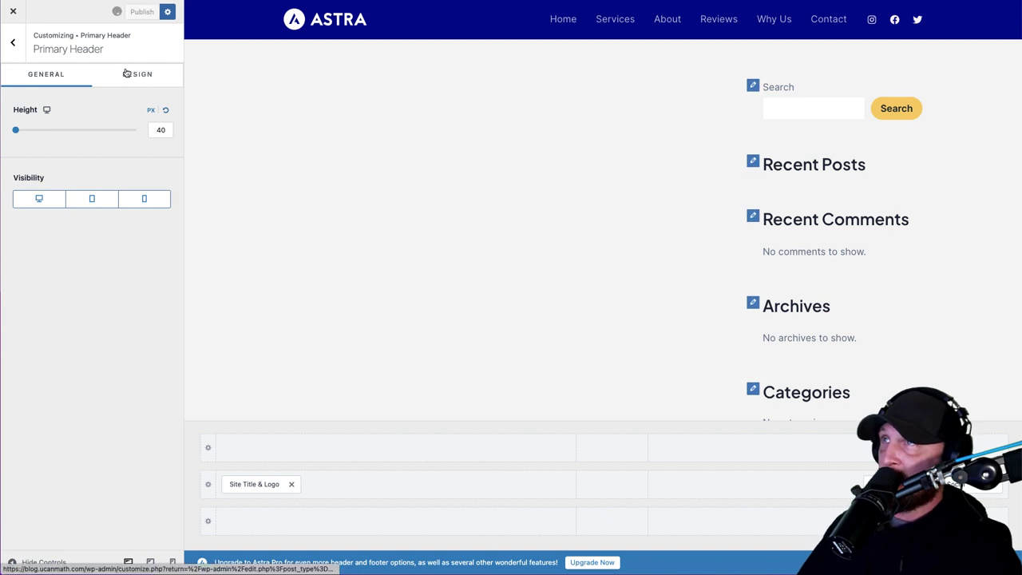
Step: Set the primary header's background color to hex 012243 and publish the change
{"action": "left_click", "coordinate": [134, 75]}
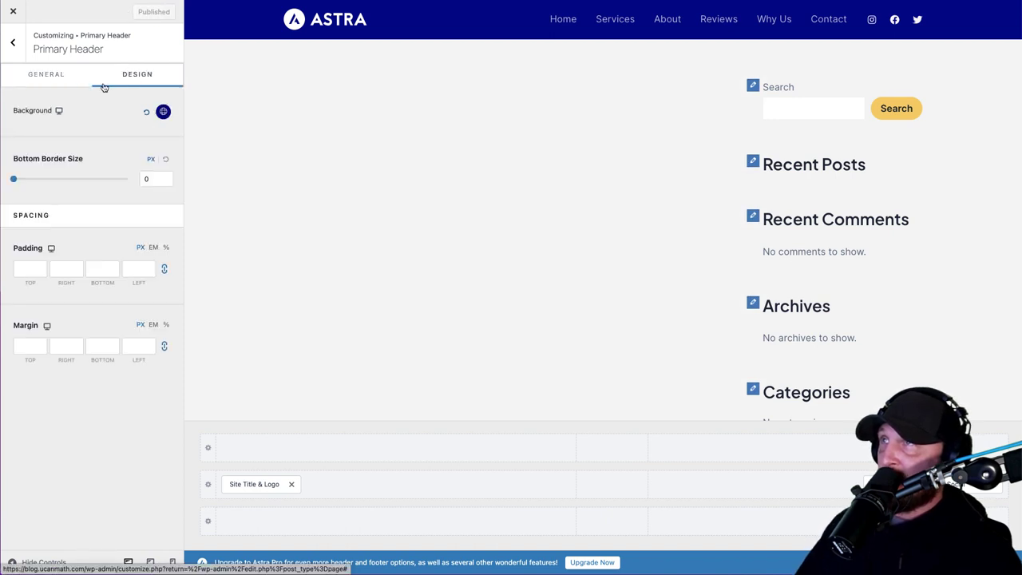
{"action": "left_click", "coordinate": [162, 112]}
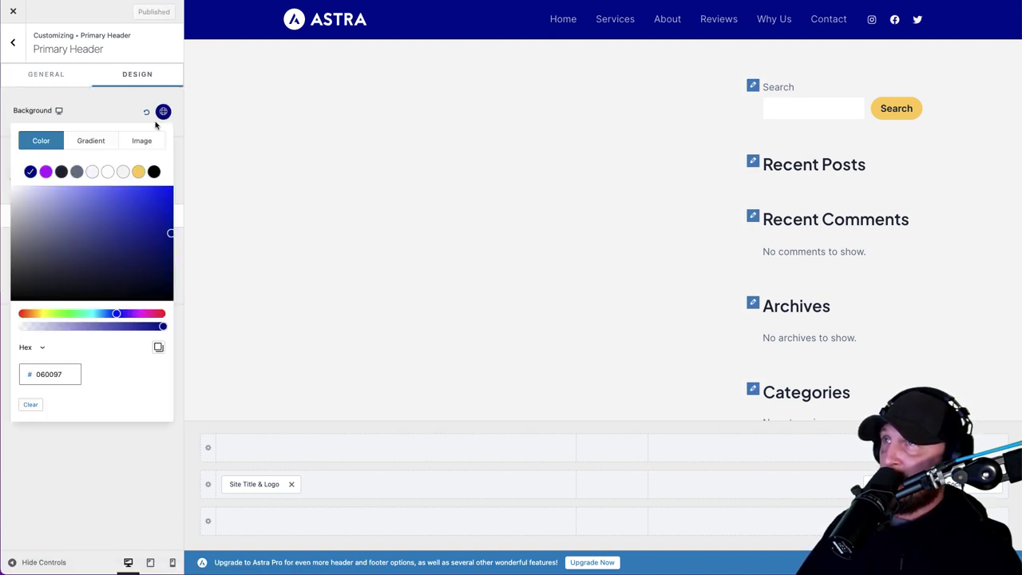
{"action": "left_click_drag", "start_coordinate": [61, 372], "coordinate": [39, 376]}
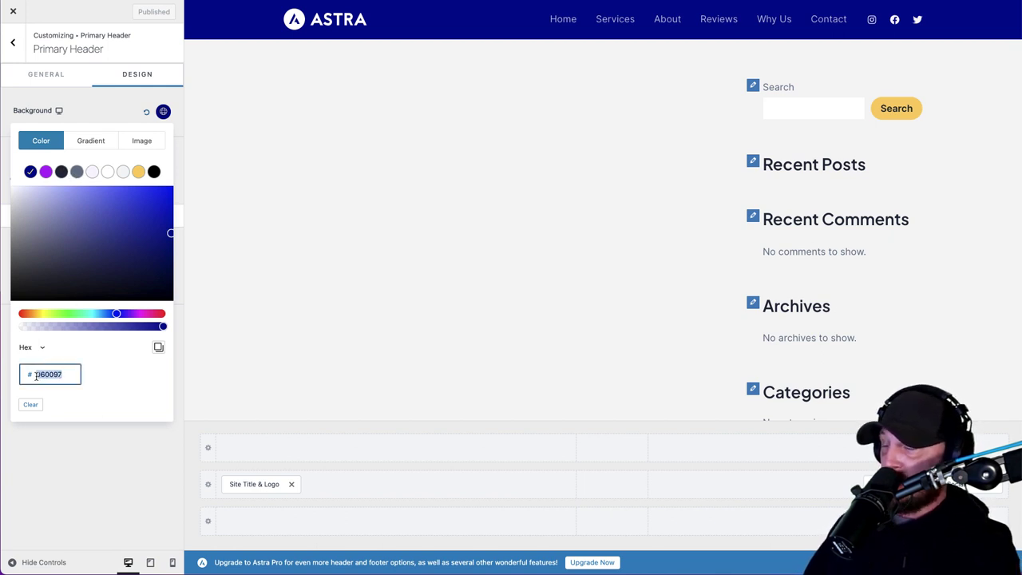
{"action": "type", "text": "012243"}
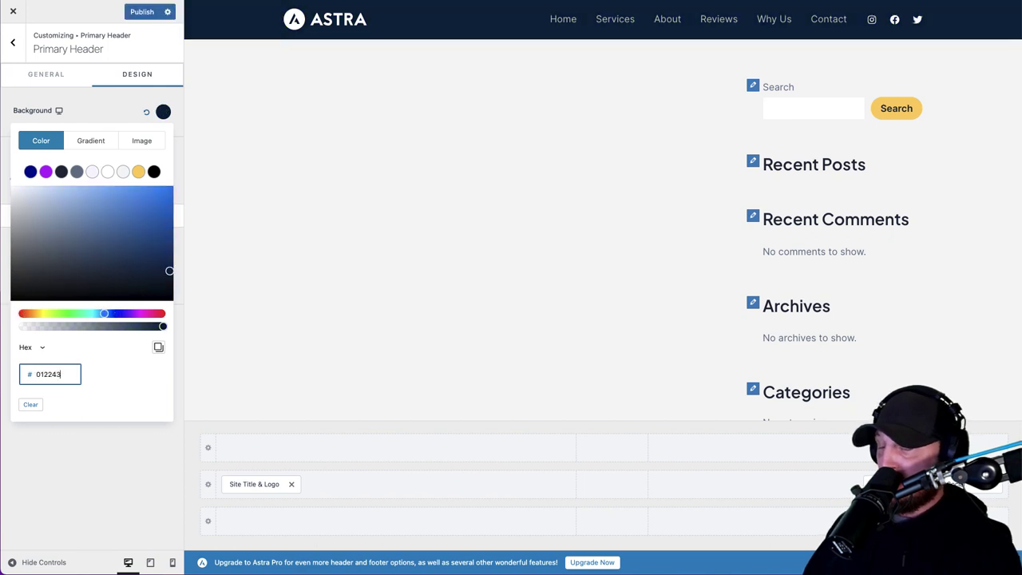
{"action": "left_click", "coordinate": [49, 505]}
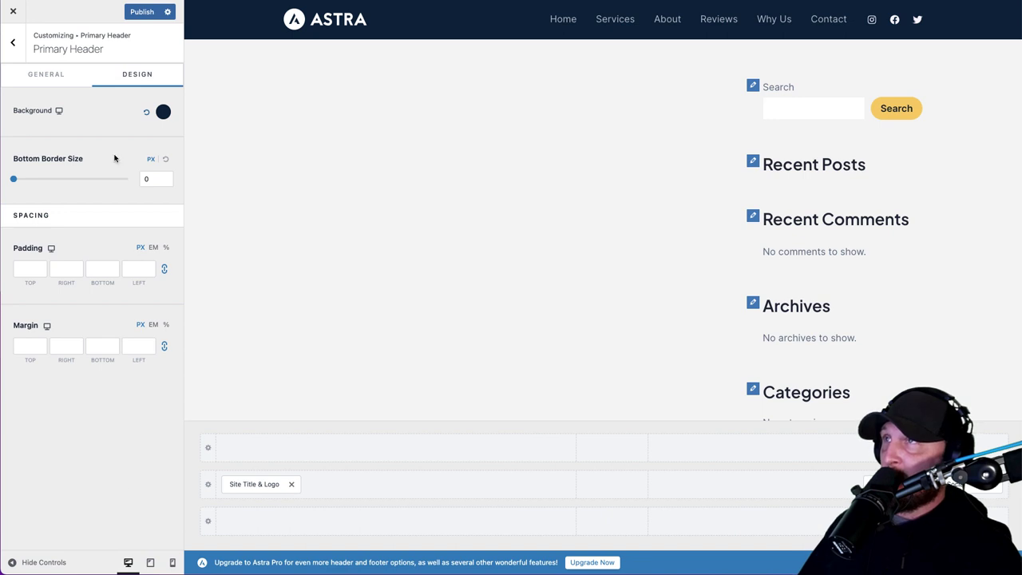
{"action": "left_click", "coordinate": [142, 12]}
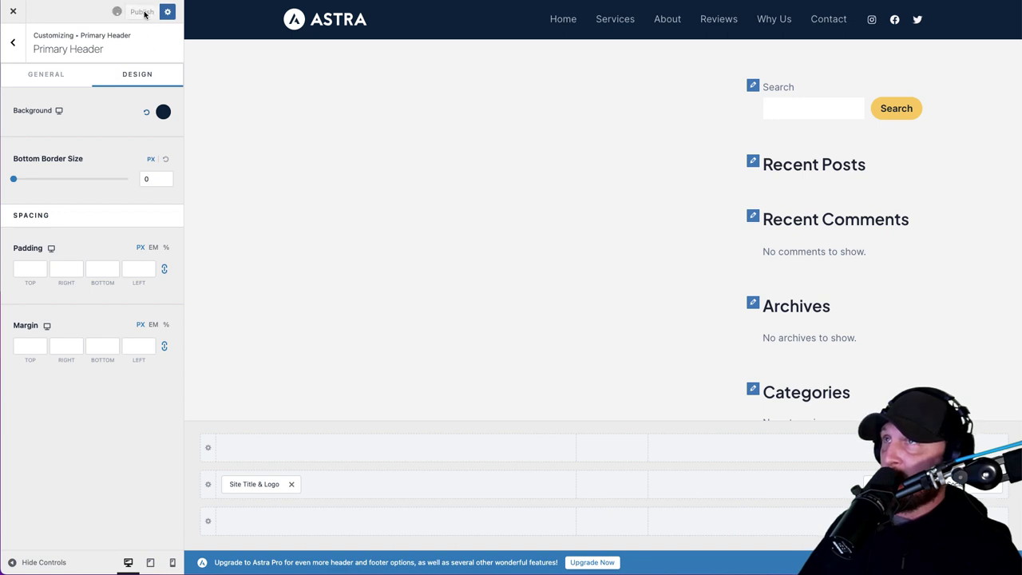
Step: Upload uCanMath-Logo-with-Apple.png as the replacement for the Astra logo in the header
{"action": "left_click", "coordinate": [291, 21]}
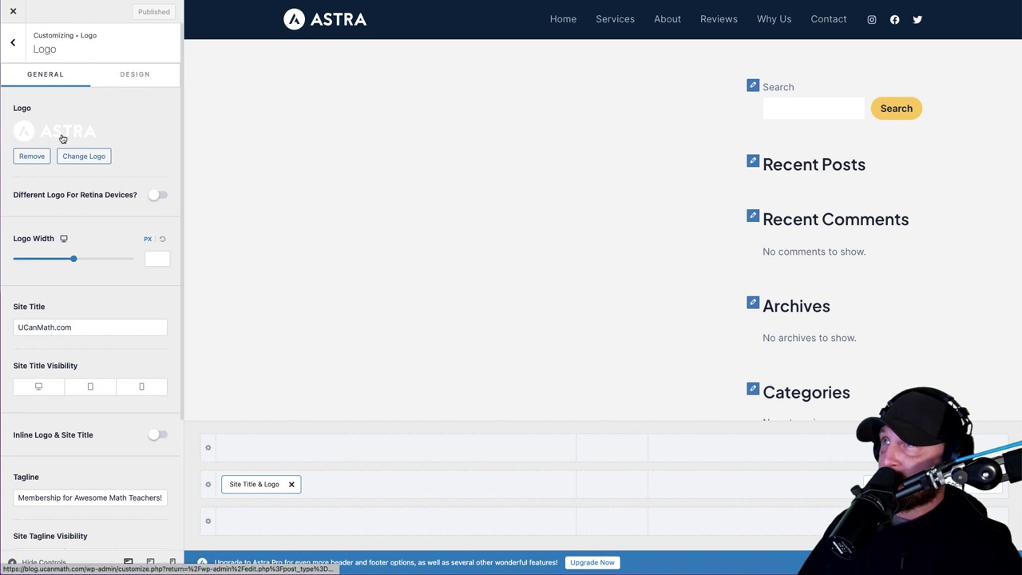
{"action": "left_click", "coordinate": [82, 158]}
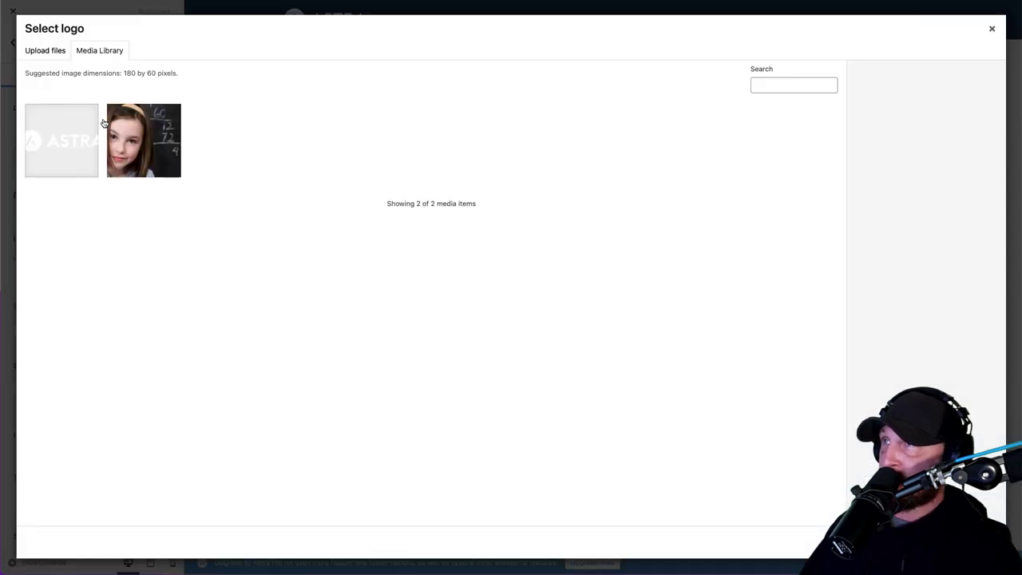
{"action": "left_click", "coordinate": [51, 51]}
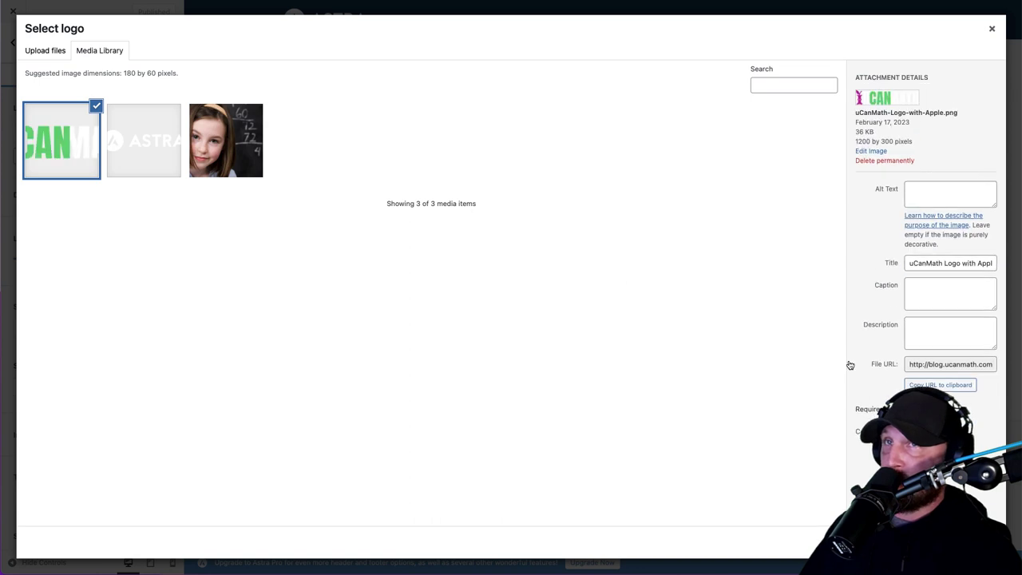
Step: Set the uploaded logo's alt text to "uCanMath Logo" and apply the image uncropped as the site logo
{"action": "left_click", "coordinate": [950, 195]}
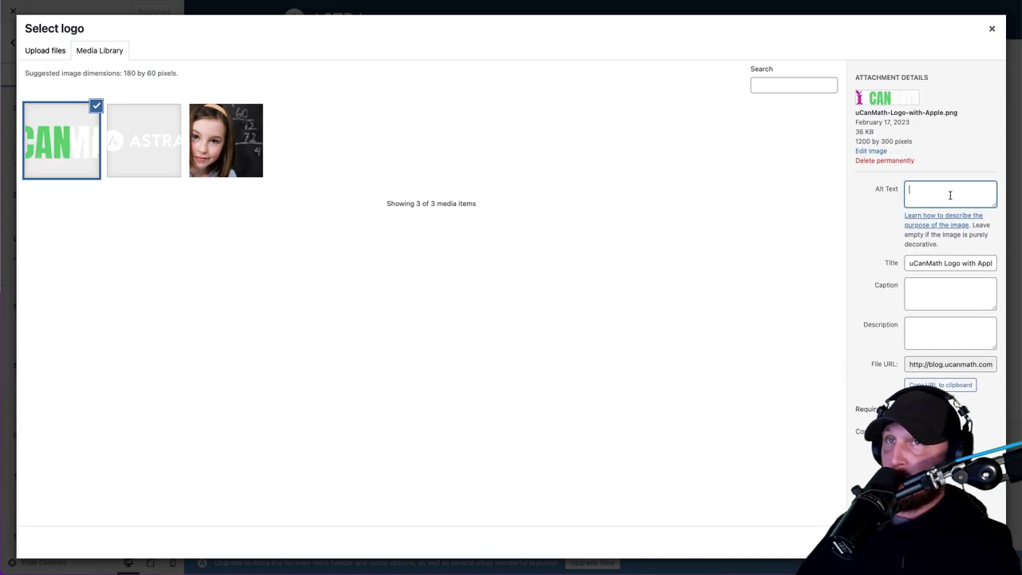
{"action": "triple_click", "coordinate": [946, 258]}
{"action": "key", "text": "super+c"}
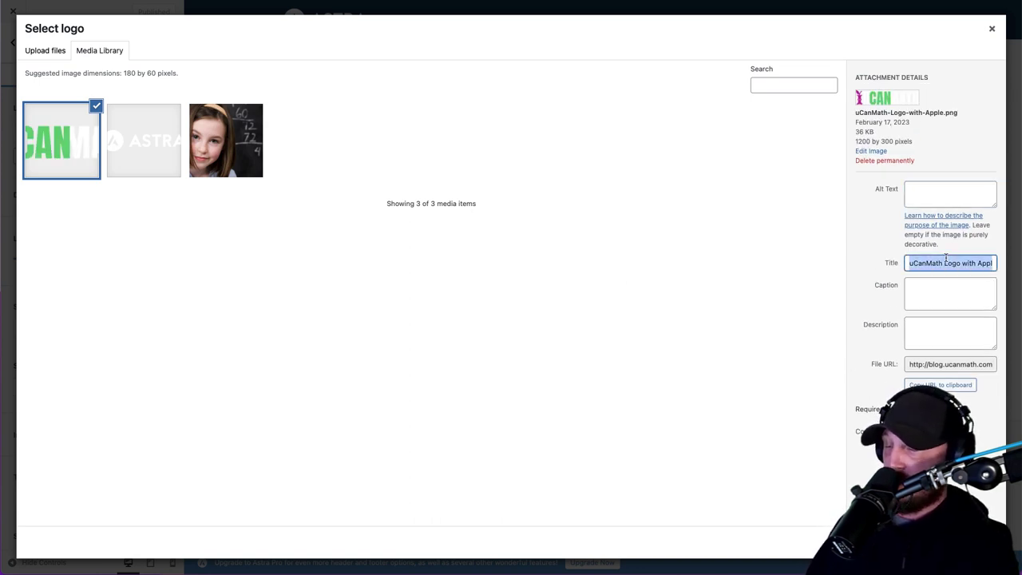
{"action": "left_click", "coordinate": [930, 198]}
{"action": "key", "text": "super+v"}
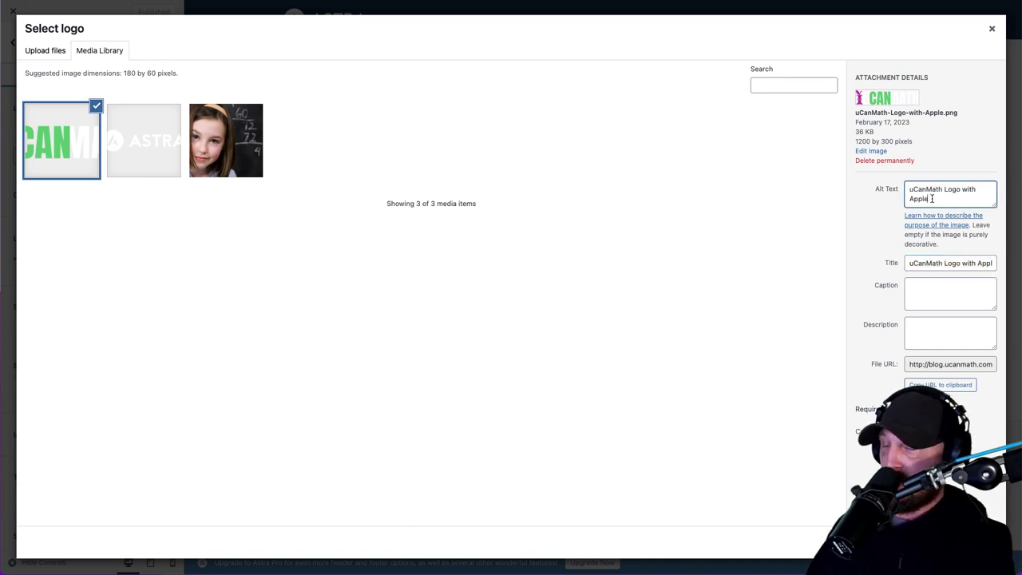
{"action": "key", "text": "BackSpace"}
{"action": "key", "text": "BackSpace"}
{"action": "key", "text": "BackSpace"}
{"action": "key", "text": "BackSpace"}
{"action": "key", "text": "BackSpace"}
{"action": "key", "text": "BackSpace"}
{"action": "key", "text": "BackSpace"}
{"action": "key", "text": "BackSpace"}
{"action": "key", "text": "BackSpace"}
{"action": "key", "text": "BackSpace"}
{"action": "key", "text": "BackSpace"}
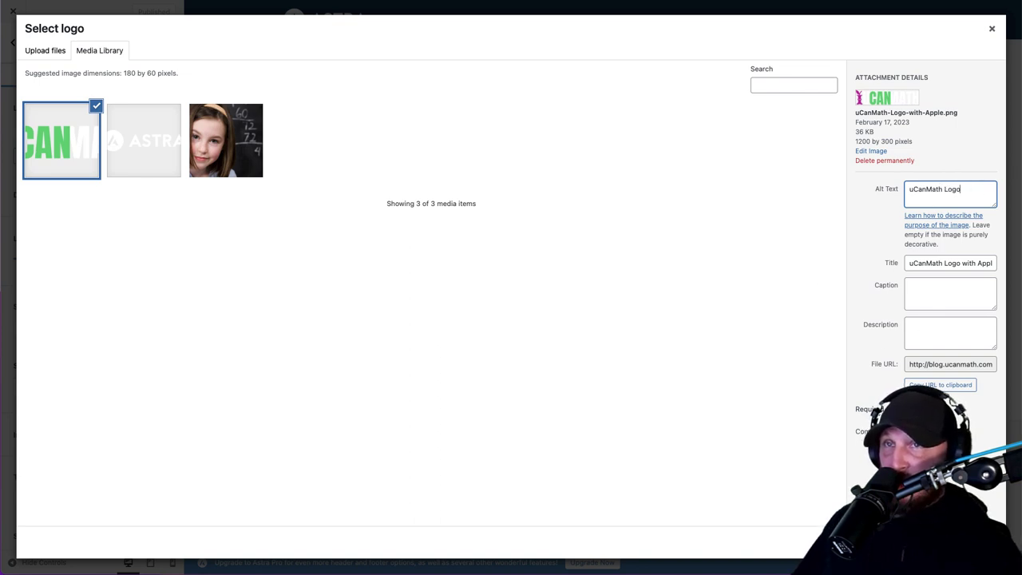
{"action": "left_click", "coordinate": [953, 543]}
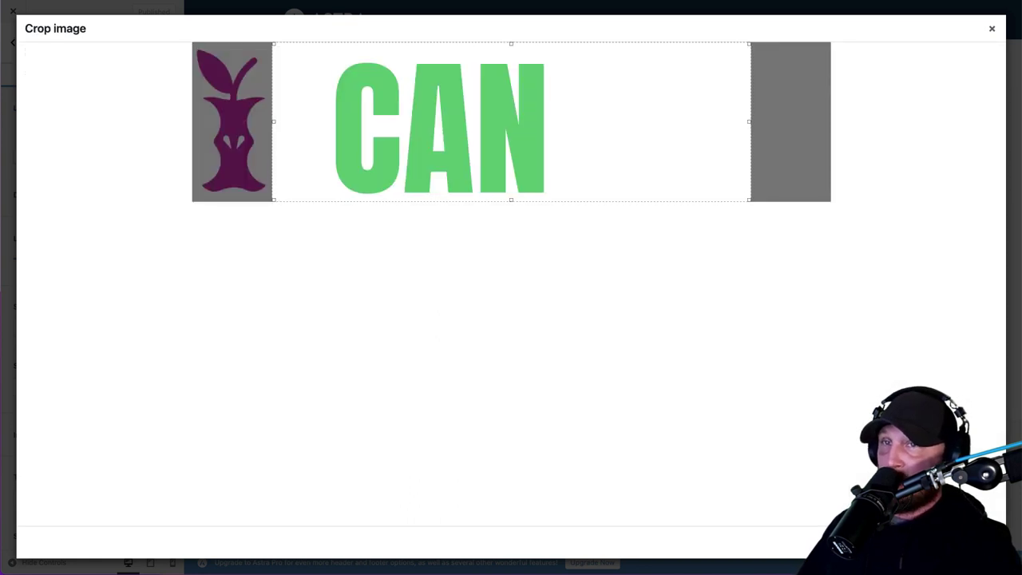
{"action": "left_click", "coordinate": [953, 543]}
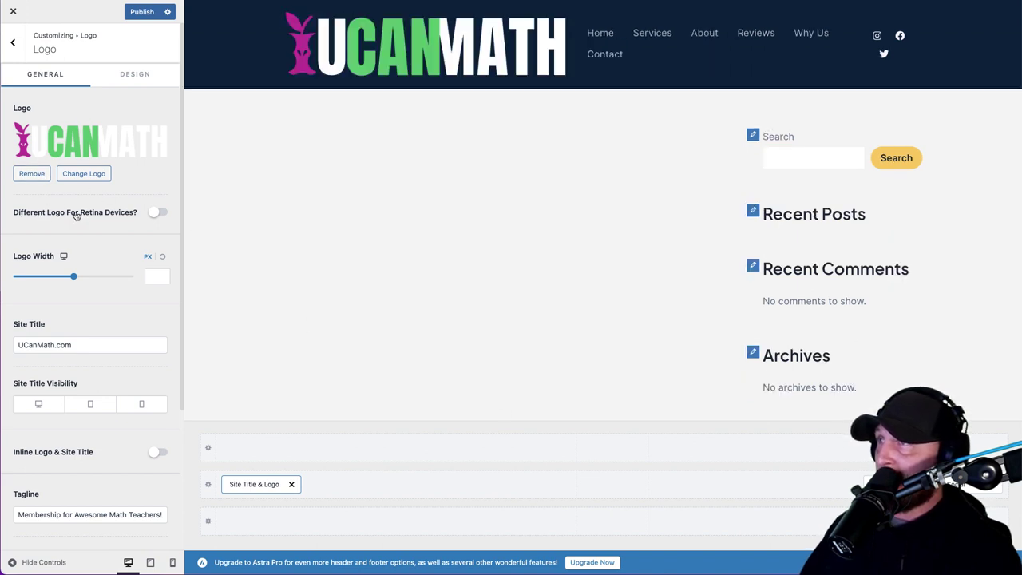
Step: Set the header logo's width to 170 px and open the site icon settings
{"action": "left_click_drag", "start_coordinate": [75, 277], "coordinate": [49, 281]}
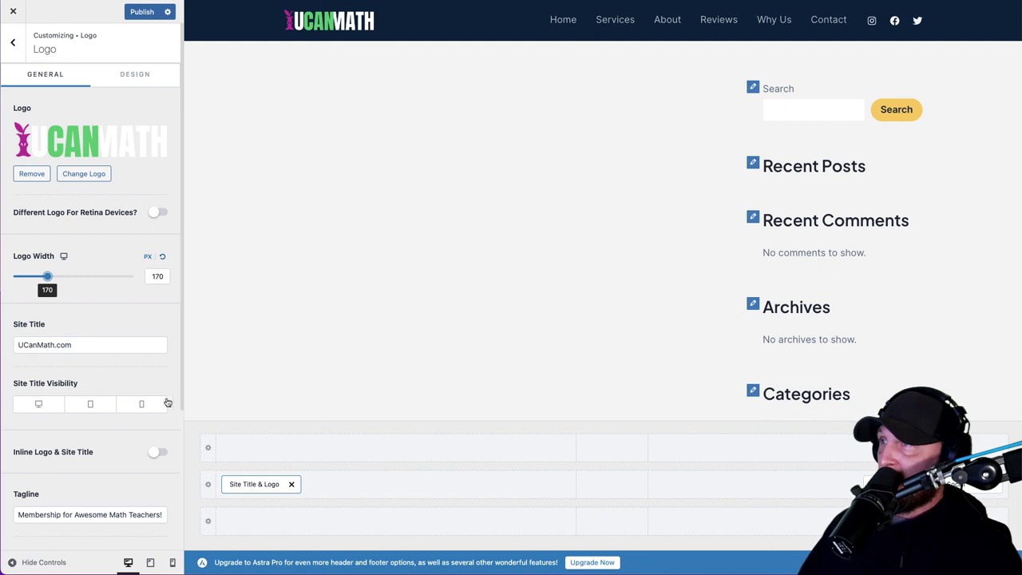
{"action": "scroll", "coordinate": [162, 404], "scroll_direction": "down", "scroll_amount": 1}
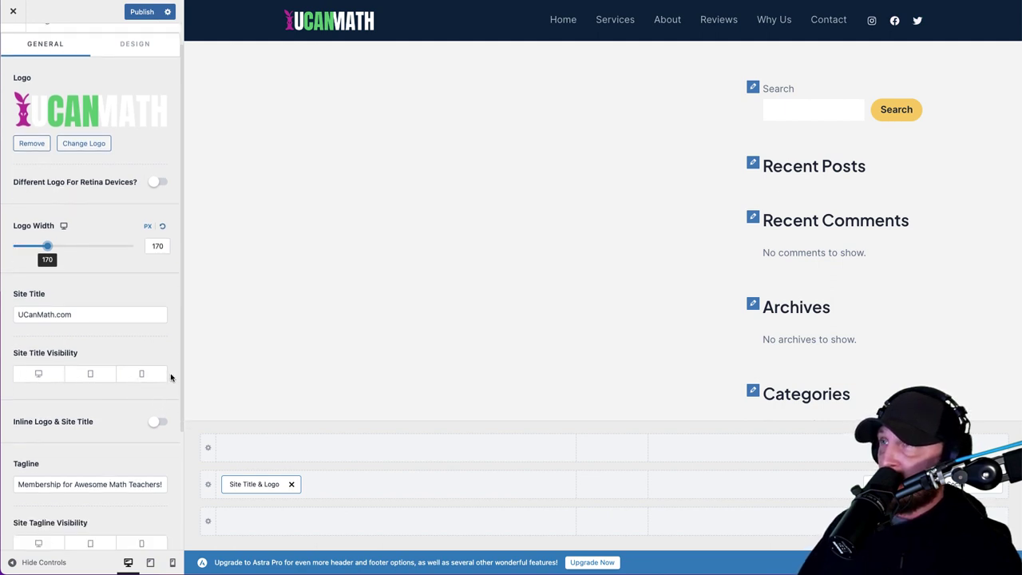
{"action": "scroll", "coordinate": [125, 422], "scroll_direction": "down", "scroll_amount": 2}
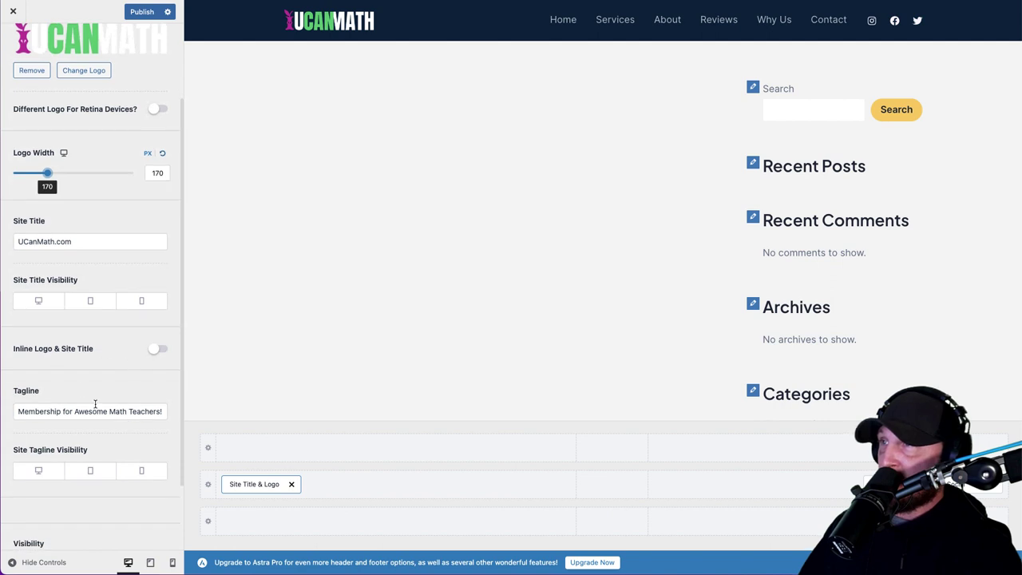
{"action": "scroll", "coordinate": [95, 404], "scroll_direction": "down", "scroll_amount": 2}
{"action": "scroll", "coordinate": [110, 339], "scroll_direction": "down", "scroll_amount": 1}
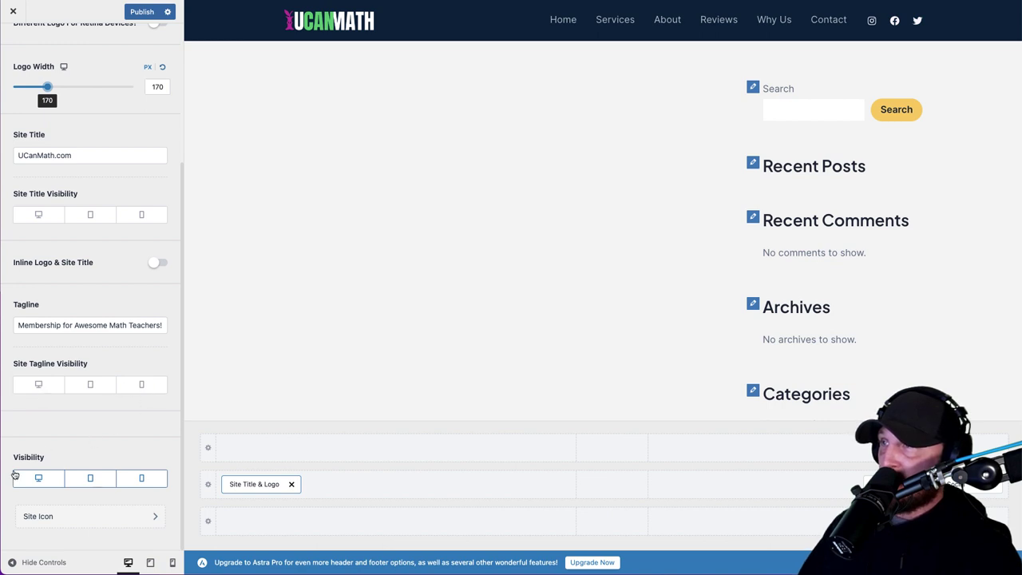
{"action": "left_click", "coordinate": [49, 517]}
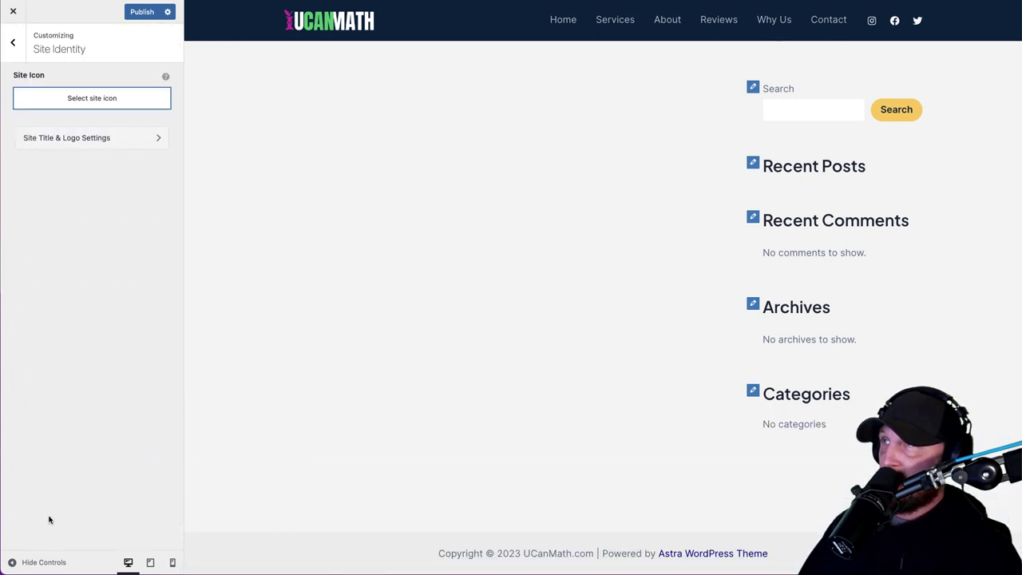
Step: Upload UCANMATH Favicon.png from the DAY 3 folder and use it as the site icon
{"action": "left_click", "coordinate": [85, 100]}
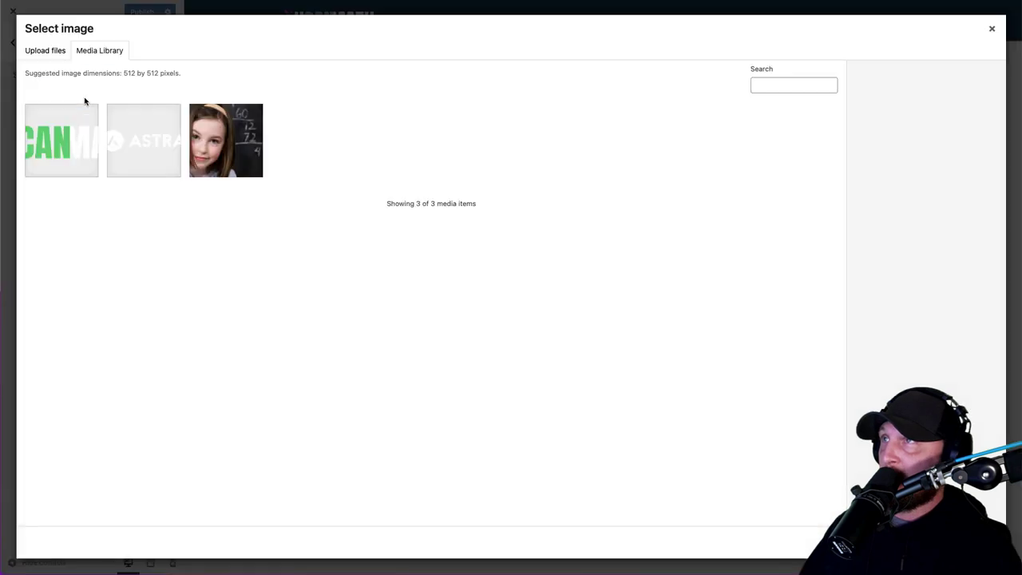
{"action": "left_click", "coordinate": [56, 54]}
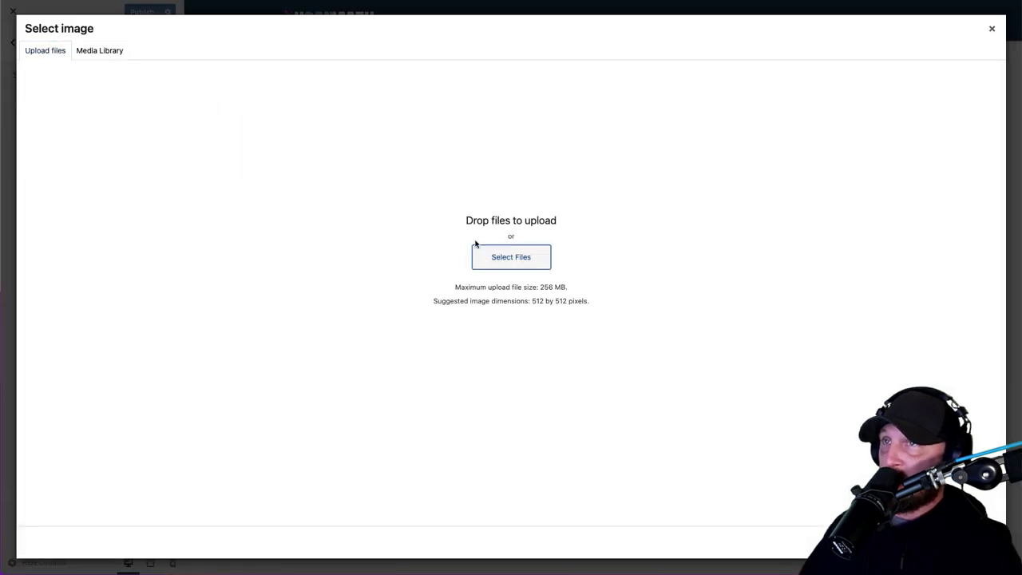
{"action": "left_click", "coordinate": [503, 255]}
{"action": "scroll", "coordinate": [295, 277], "scroll_direction": "down", "scroll_amount": 4}
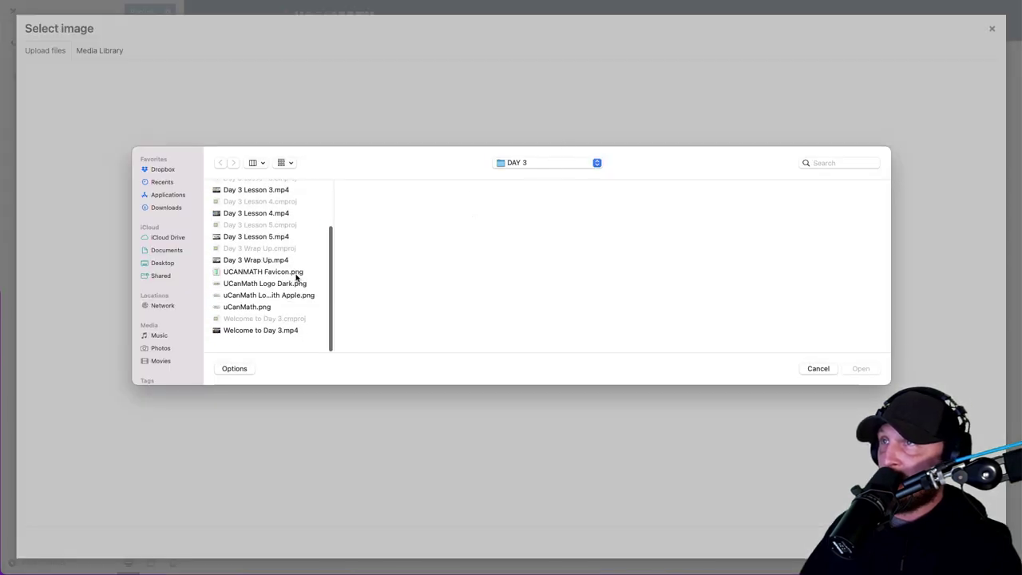
{"action": "left_click", "coordinate": [292, 283]}
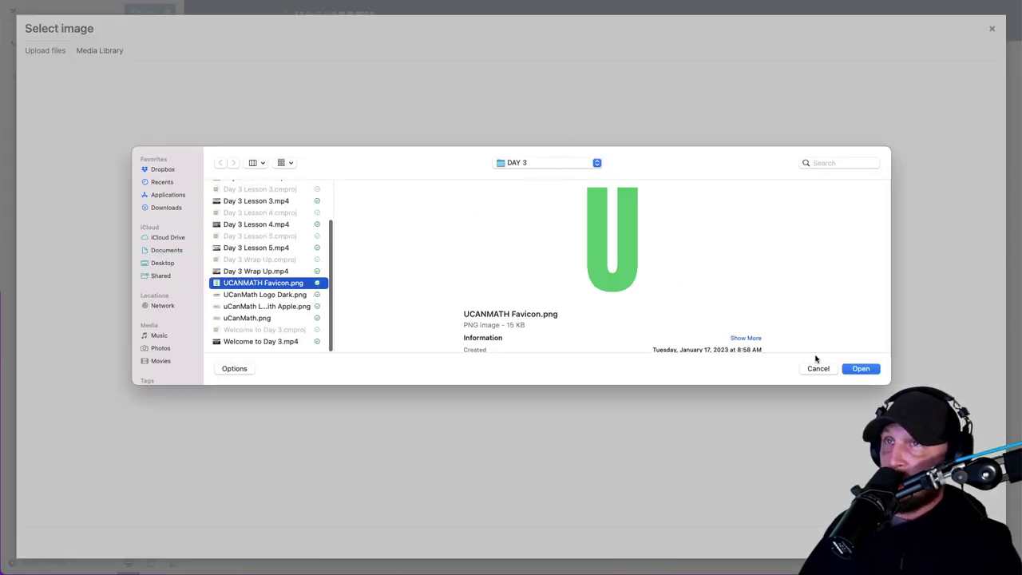
{"action": "left_click", "coordinate": [861, 368]}
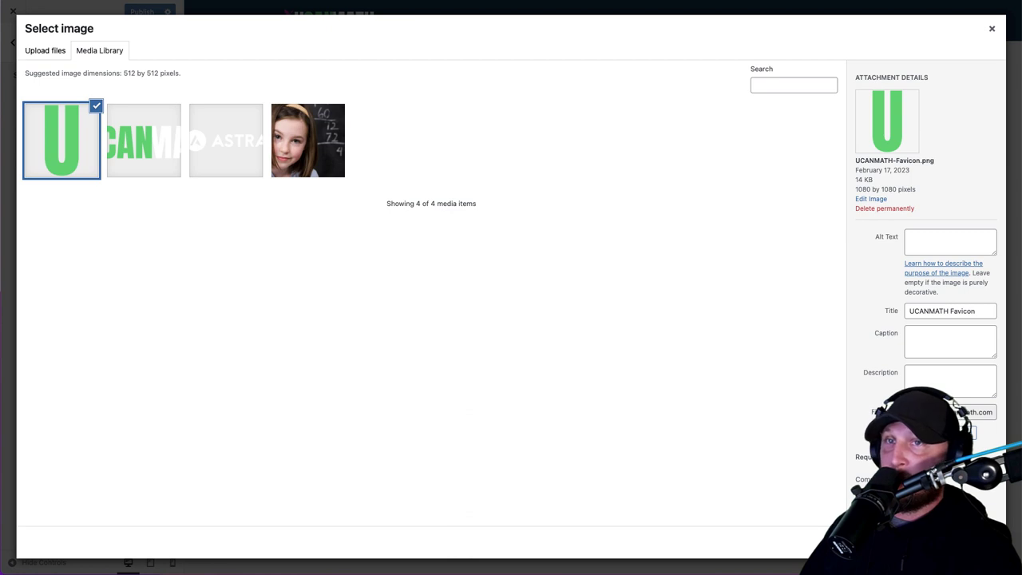
{"action": "left_click", "coordinate": [958, 542]}
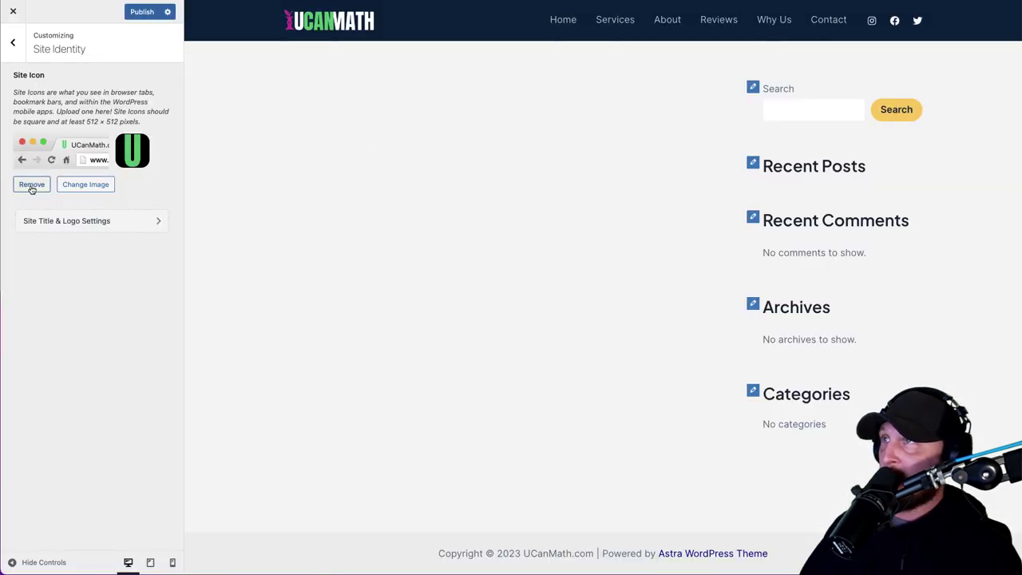
Step: Publish the logo and site icon changes, and open the design settings of the primary menu
{"action": "left_click", "coordinate": [93, 222]}
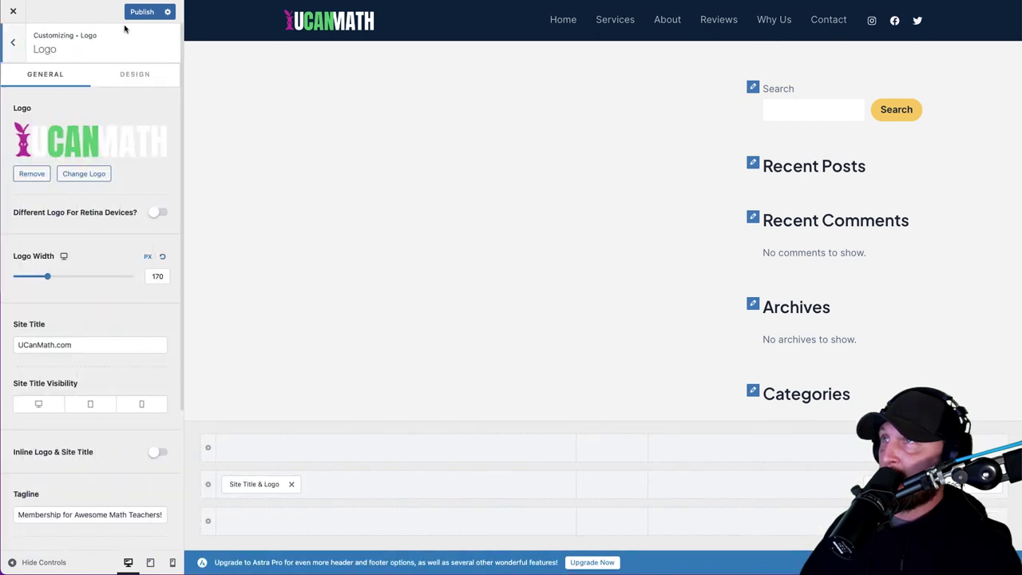
{"action": "left_click", "coordinate": [135, 13]}
{"action": "left_click", "coordinate": [256, 41]}
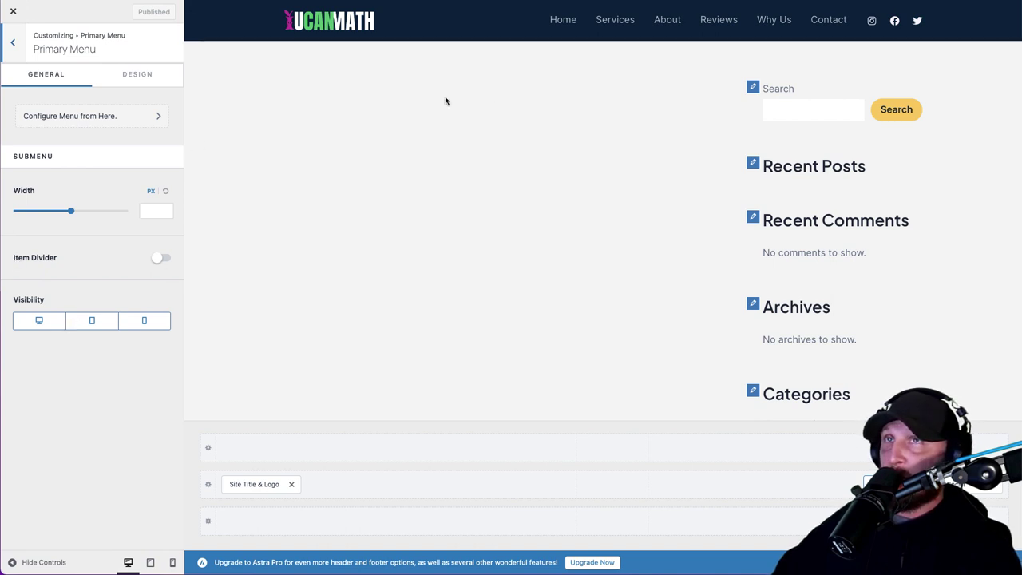
{"action": "left_click", "coordinate": [135, 75]}
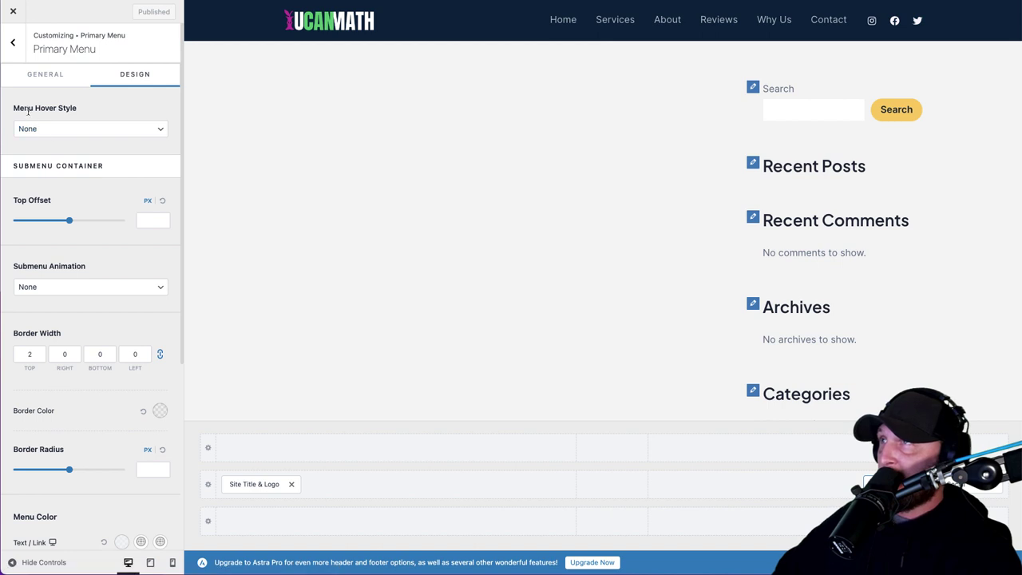
Step: Try the Zoom In hover style on the primary menu and set it back to None
{"action": "left_click", "coordinate": [75, 128]}
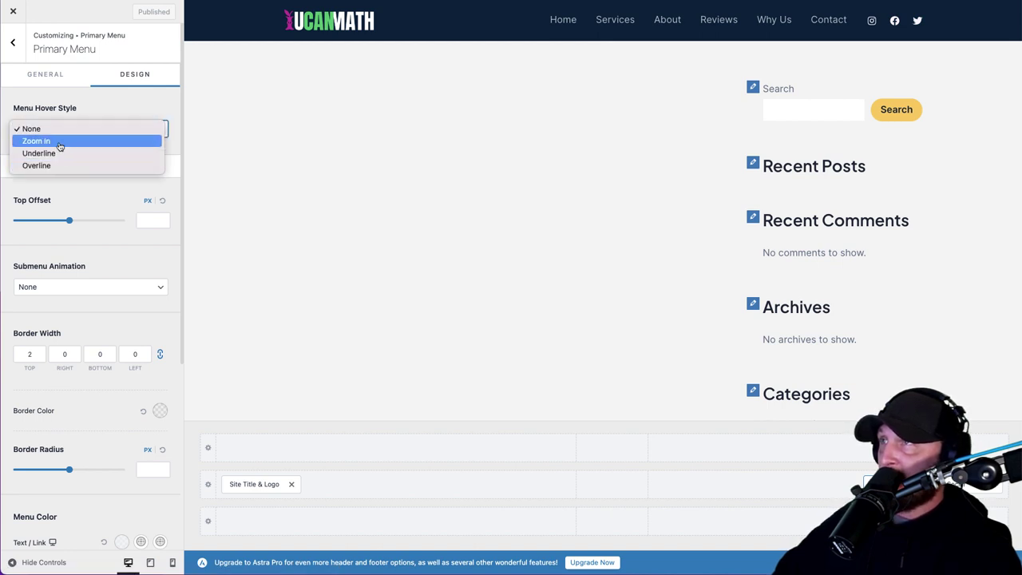
{"action": "left_click", "coordinate": [59, 141]}
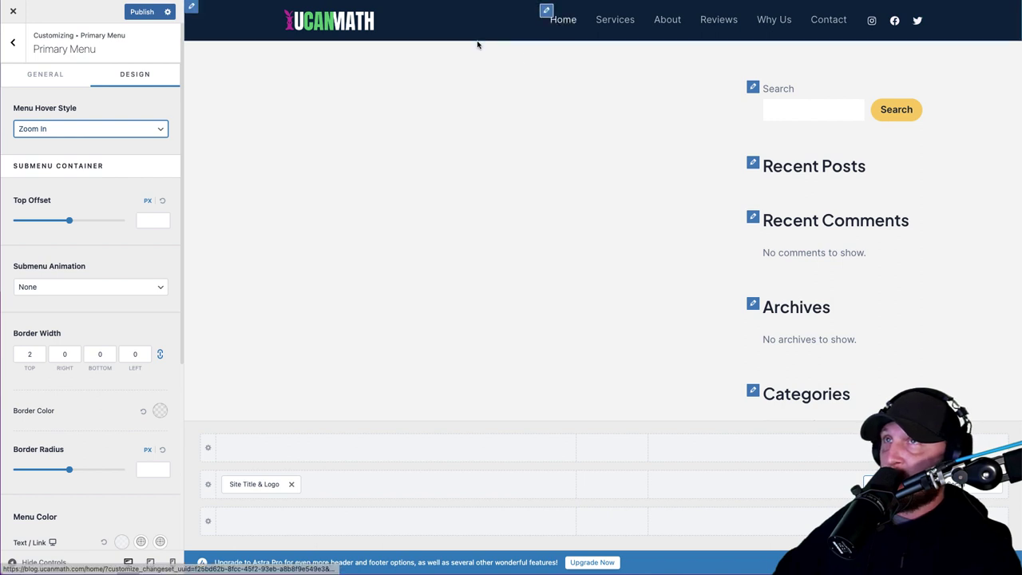
{"action": "left_click", "coordinate": [70, 134]}
{"action": "left_click", "coordinate": [46, 119]}
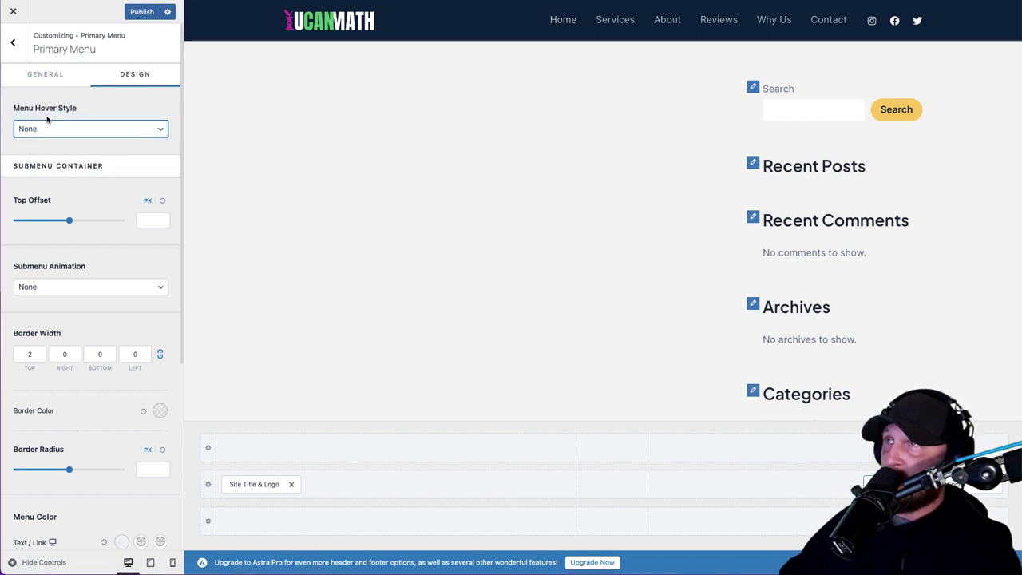
{"action": "left_click", "coordinate": [48, 103]}
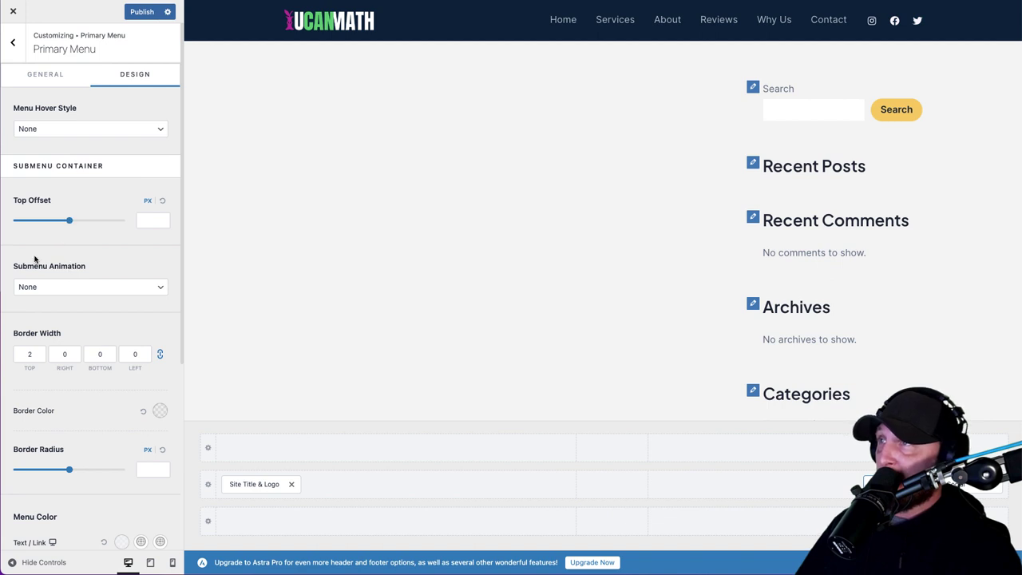
Step: Review the primary menu's submenu container options, including top offset, animation and border width
{"action": "scroll", "coordinate": [35, 261], "scroll_direction": "down", "scroll_amount": 1}
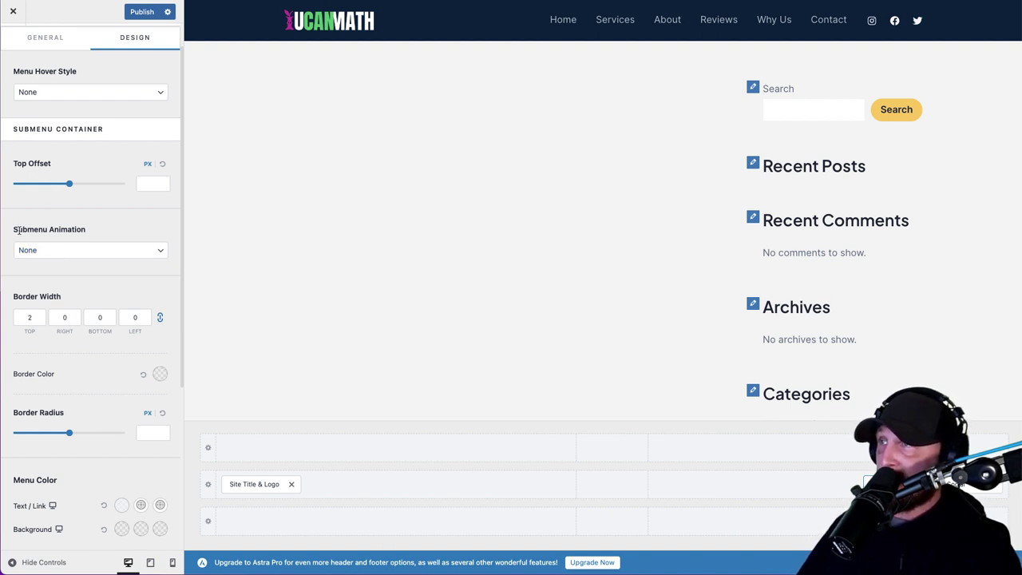
{"action": "left_click", "coordinate": [32, 318]}
{"action": "scroll", "coordinate": [36, 311], "scroll_direction": "down", "scroll_amount": 2}
{"action": "left_click", "coordinate": [27, 244]}
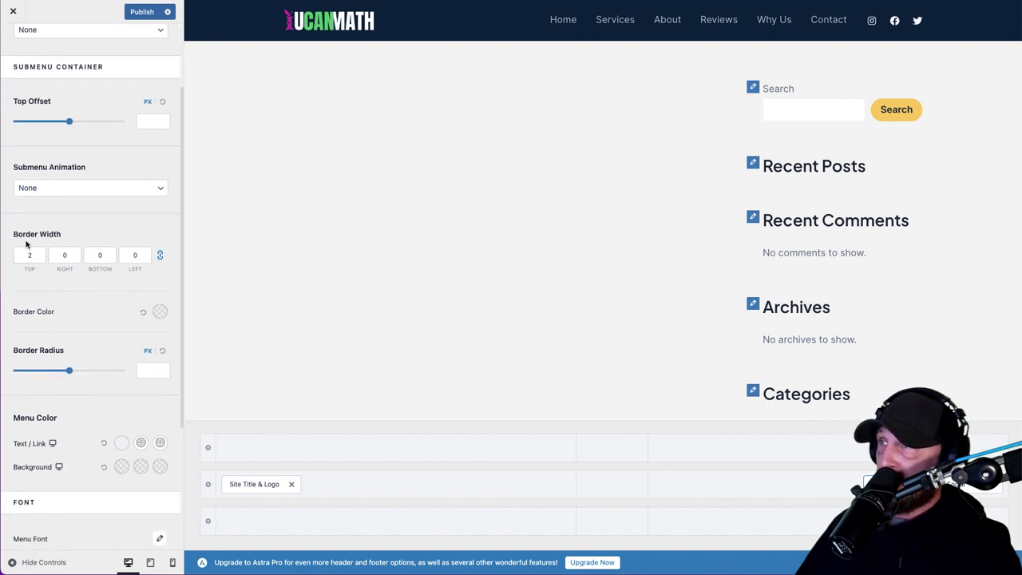
{"action": "left_click", "coordinate": [26, 257]}
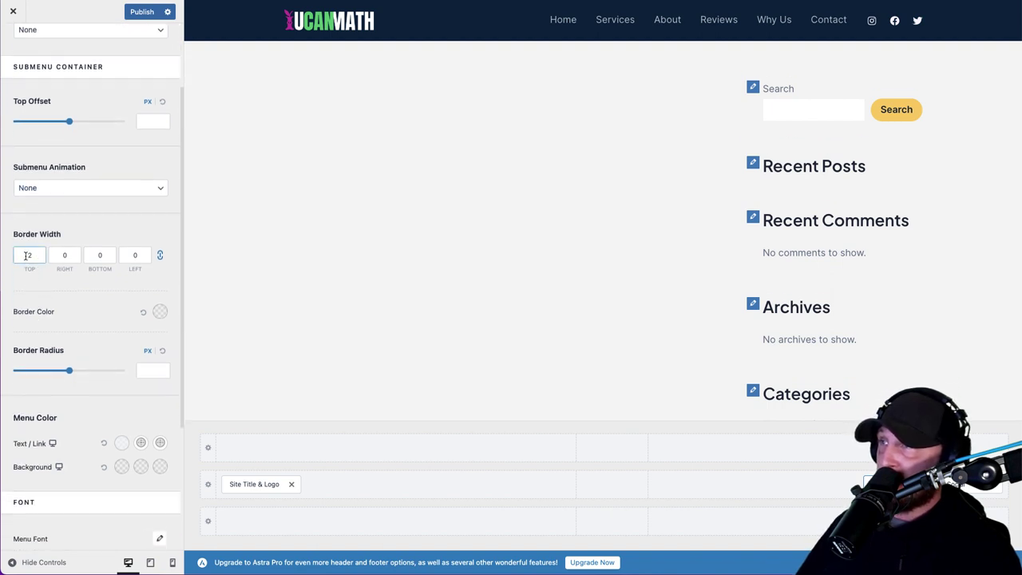
{"action": "left_click", "coordinate": [16, 243]}
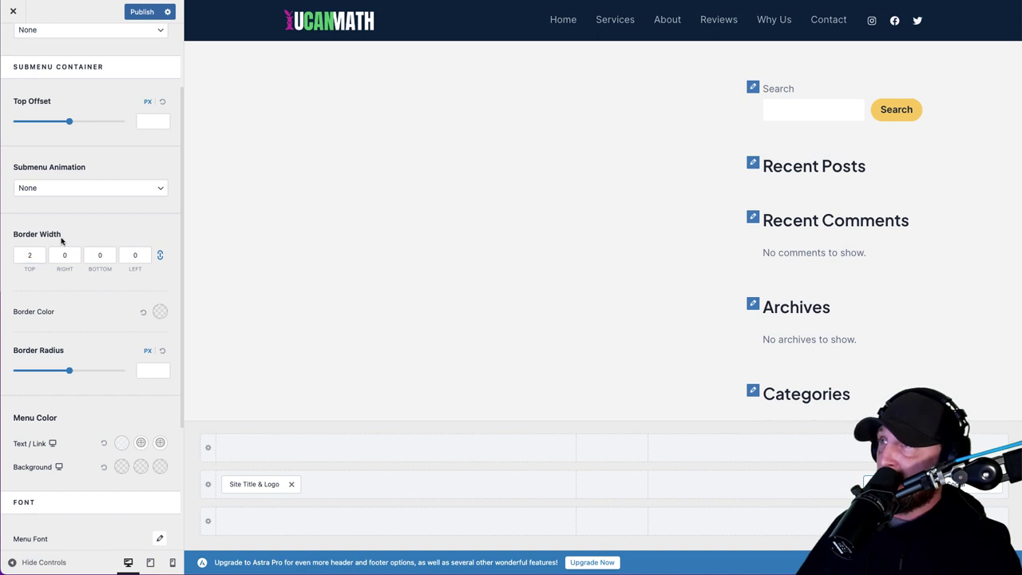
Step: Set the primary menu's normal text/link color to the white palette color
{"action": "scroll", "coordinate": [51, 389], "scroll_direction": "down", "scroll_amount": 3}
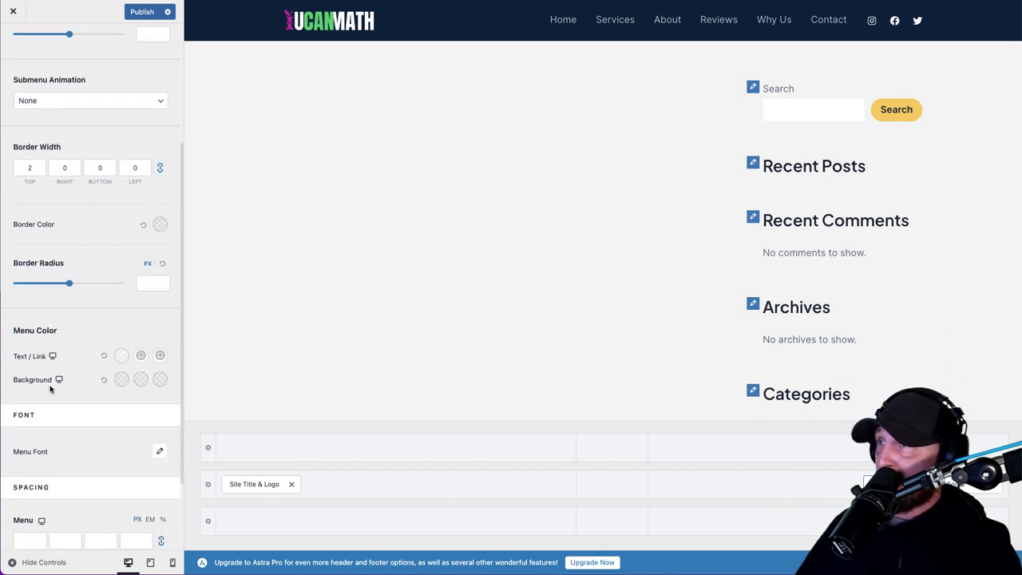
{"action": "scroll", "coordinate": [50, 389], "scroll_direction": "down", "scroll_amount": 3}
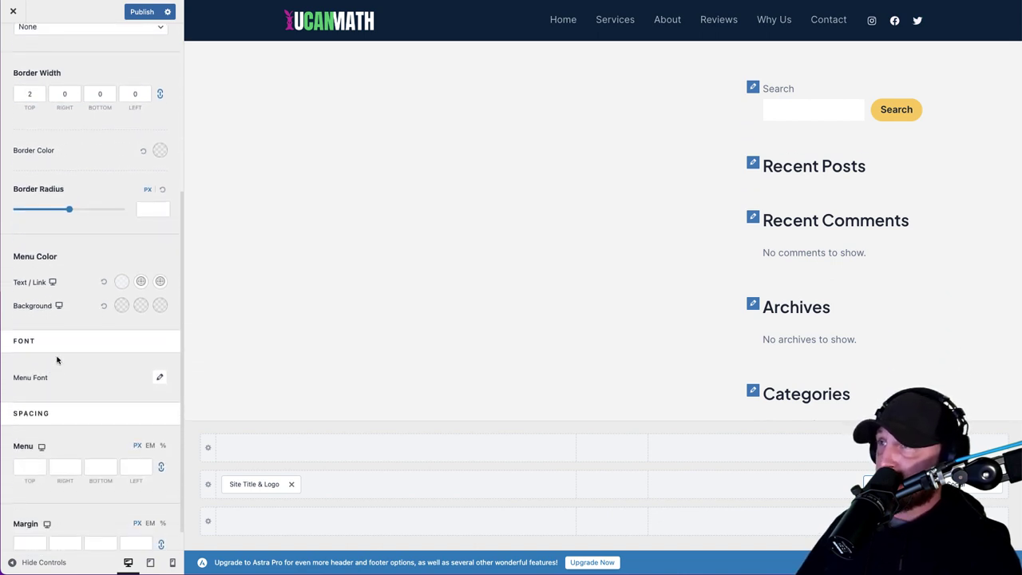
{"action": "left_click", "coordinate": [121, 283]}
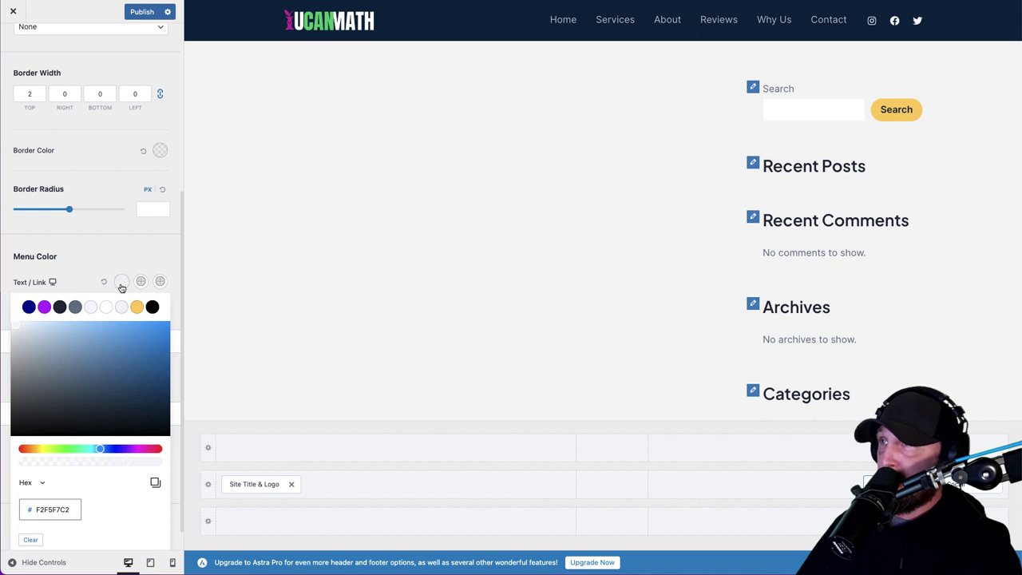
{"action": "left_click", "coordinate": [106, 307]}
{"action": "left_click", "coordinate": [101, 255]}
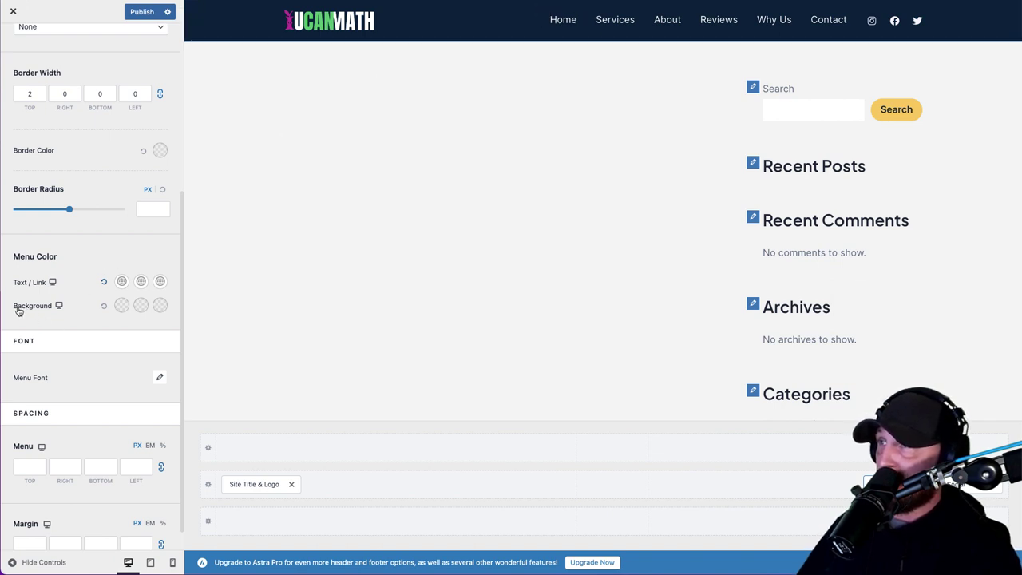
Step: Set the primary menu's font family to Poppins and keep the font weight on Inherit
{"action": "scroll", "coordinate": [55, 373], "scroll_direction": "down", "scroll_amount": 1}
{"action": "scroll", "coordinate": [56, 372], "scroll_direction": "down", "scroll_amount": 1}
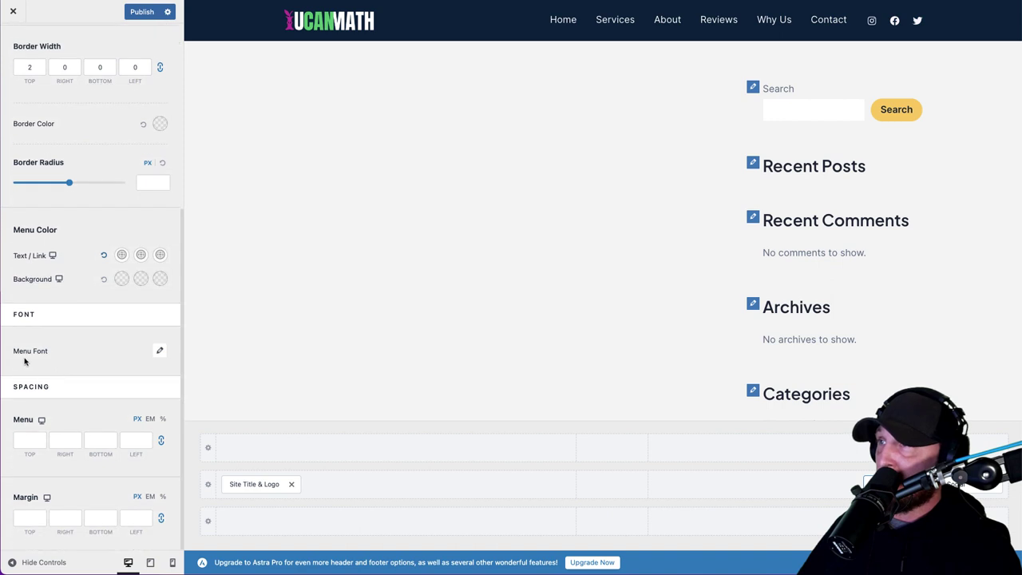
{"action": "left_click", "coordinate": [160, 352]}
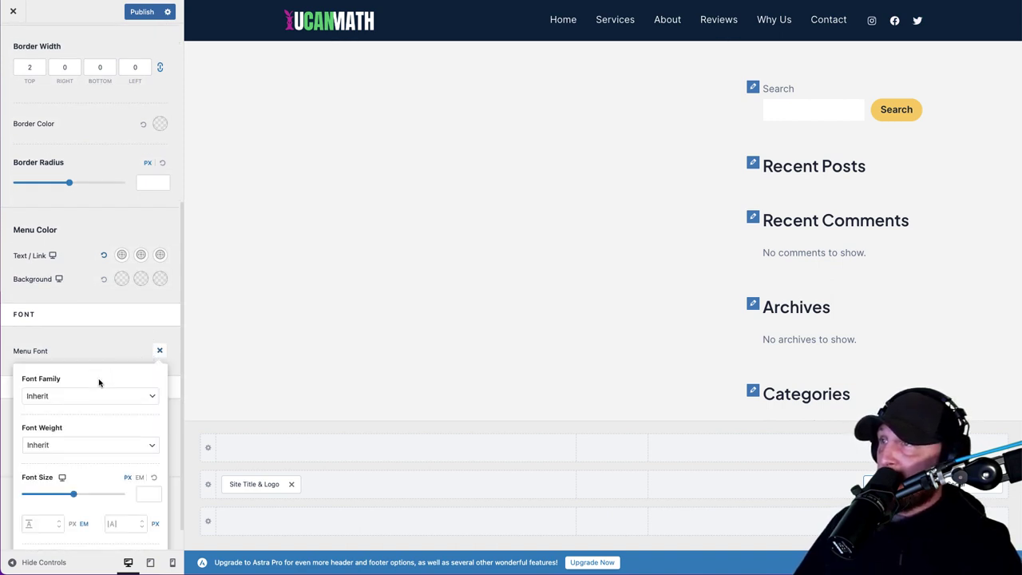
{"action": "left_click", "coordinate": [71, 397]}
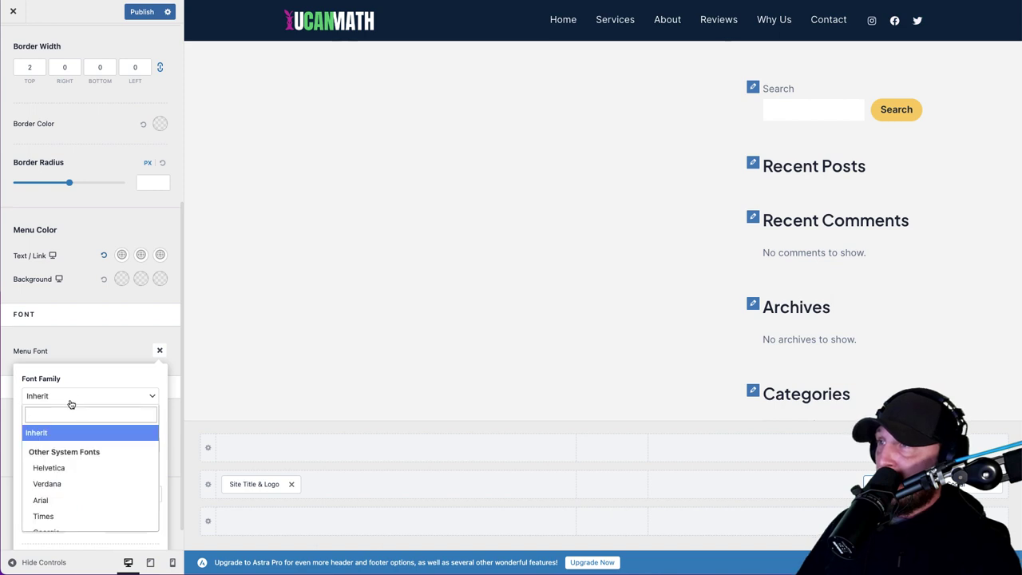
{"action": "type", "text": "poppins"}
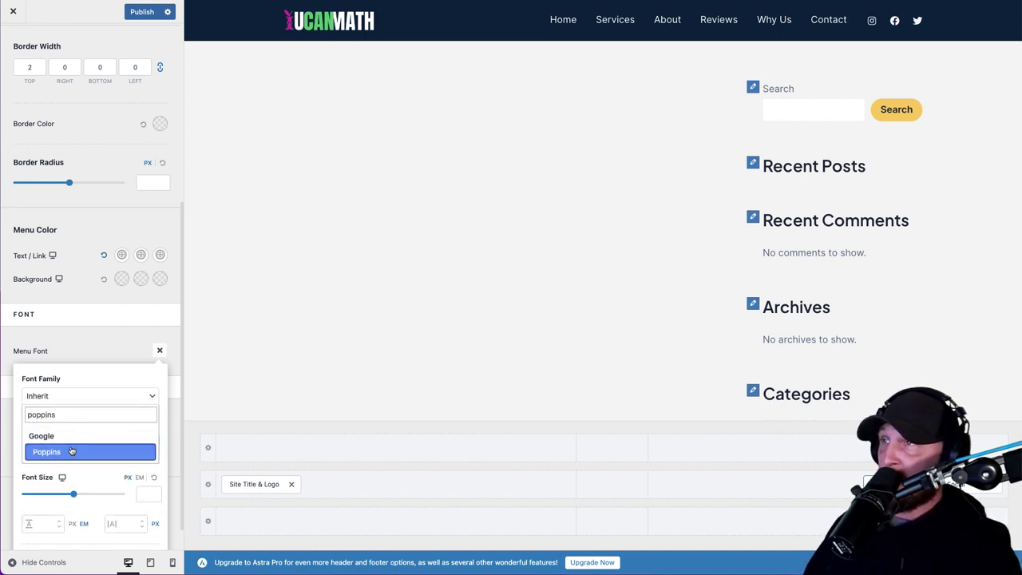
{"action": "left_click", "coordinate": [67, 452]}
{"action": "left_click", "coordinate": [58, 446]}
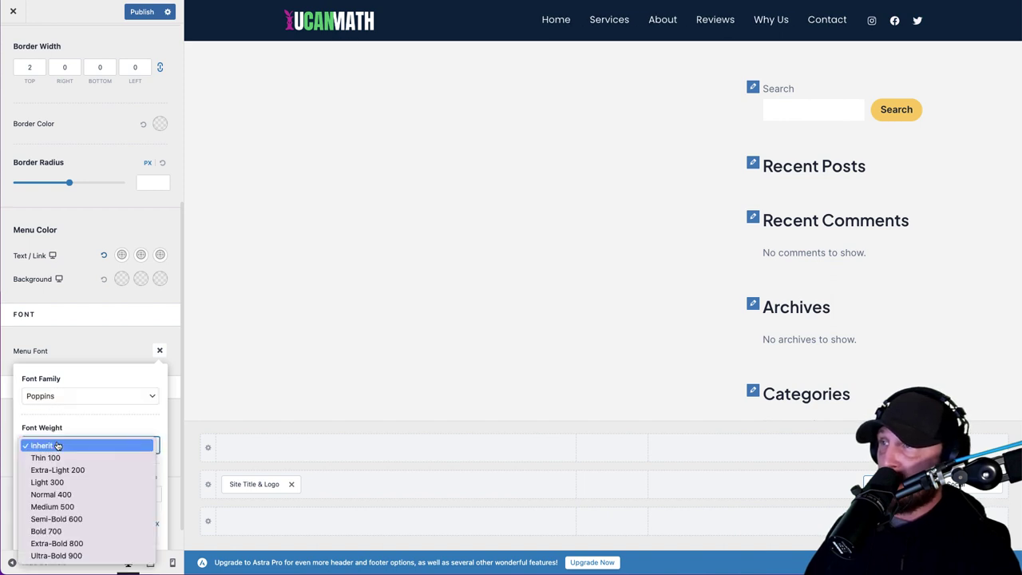
{"action": "left_click", "coordinate": [58, 445]}
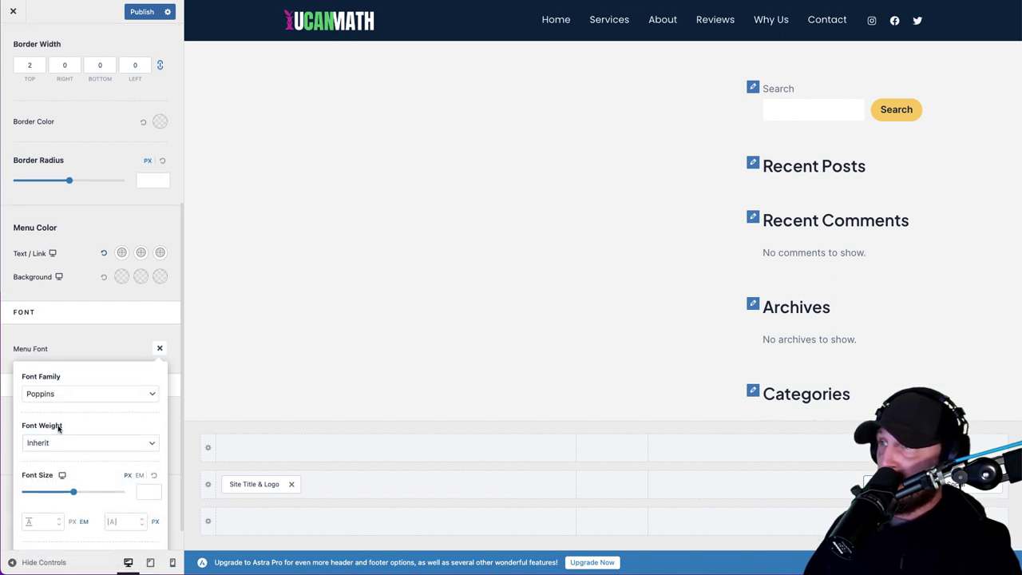
Step: Close the menu font options and publish the primary menu changes
{"action": "scroll", "coordinate": [58, 430], "scroll_direction": "down", "scroll_amount": 1}
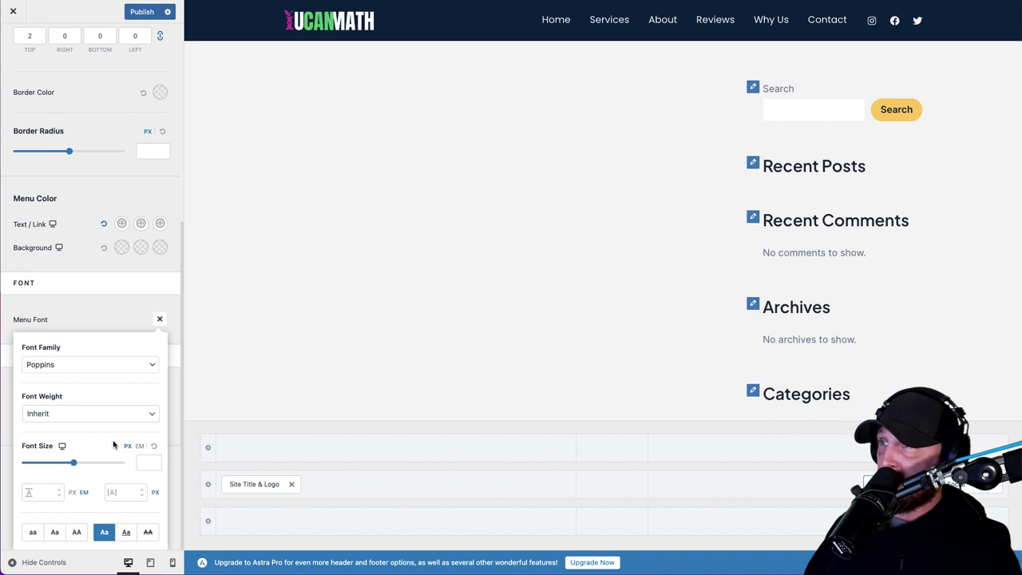
{"action": "left_click", "coordinate": [106, 316]}
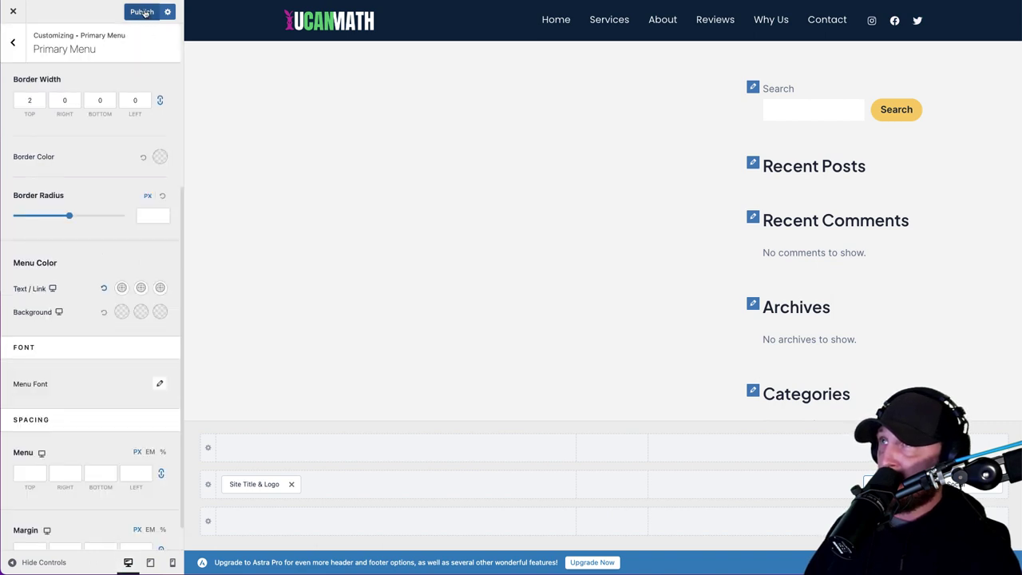
{"action": "scroll", "coordinate": [75, 445], "scroll_direction": "down", "scroll_amount": 1}
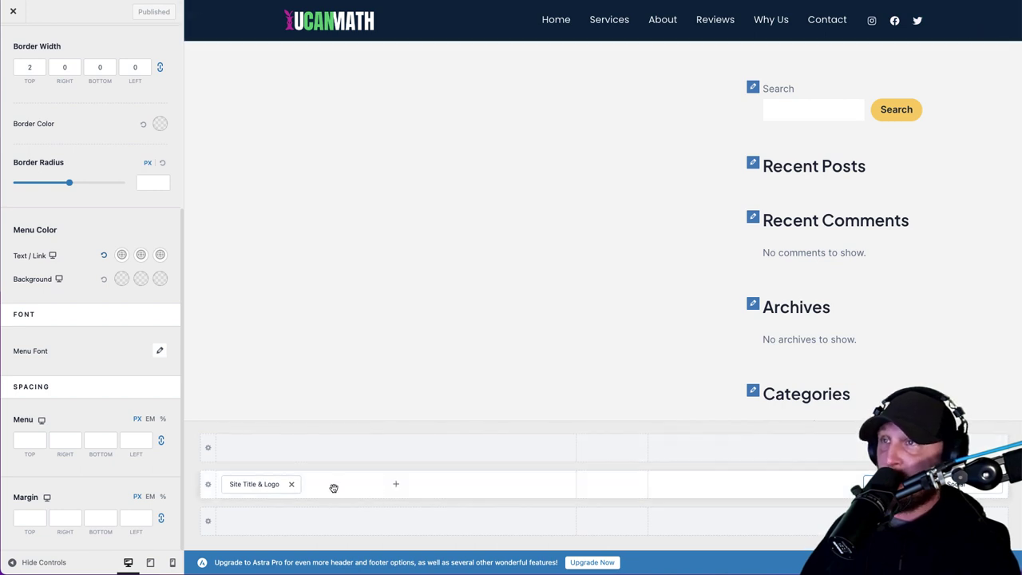
Step: Try the Site Title & Logo element in the center section of the main header row and move it back to its original section
{"action": "left_click_drag", "start_coordinate": [256, 489], "coordinate": [621, 493]}
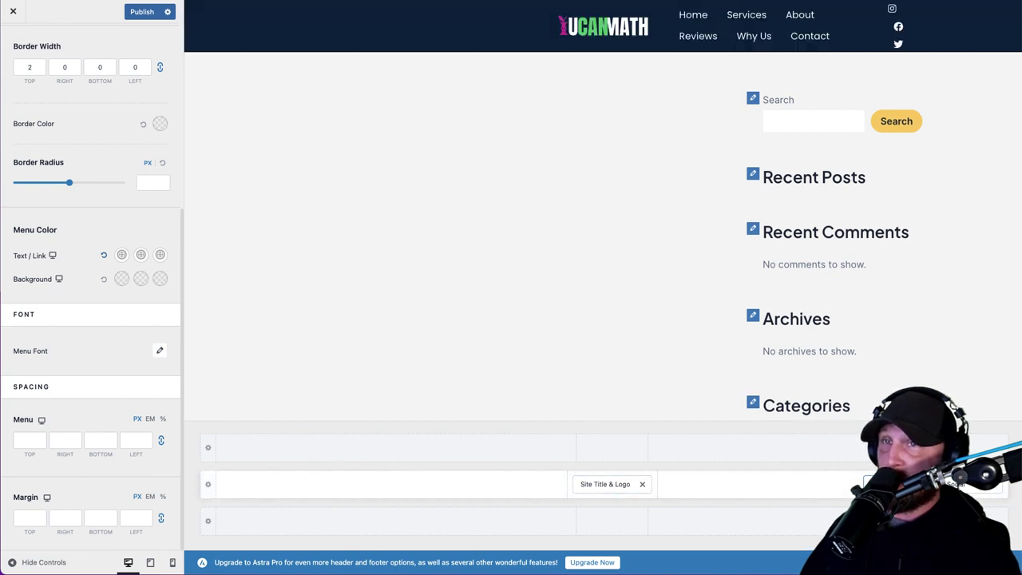
{"action": "left_click_drag", "start_coordinate": [615, 486], "coordinate": [254, 486]}
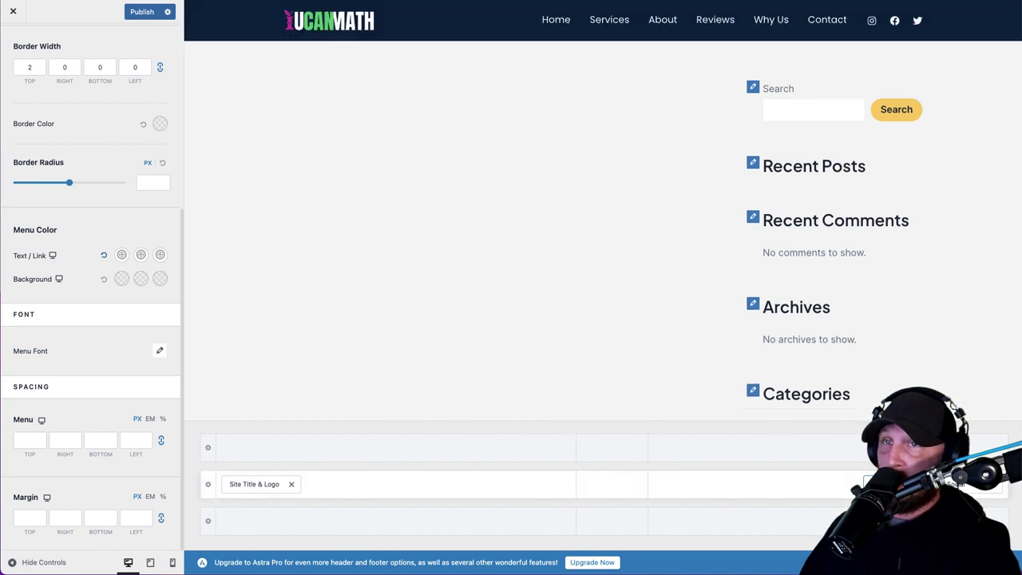
Step: Replace the social icons in the main header row with a Button element beside the primary menu
{"action": "left_click", "coordinate": [995, 487]}
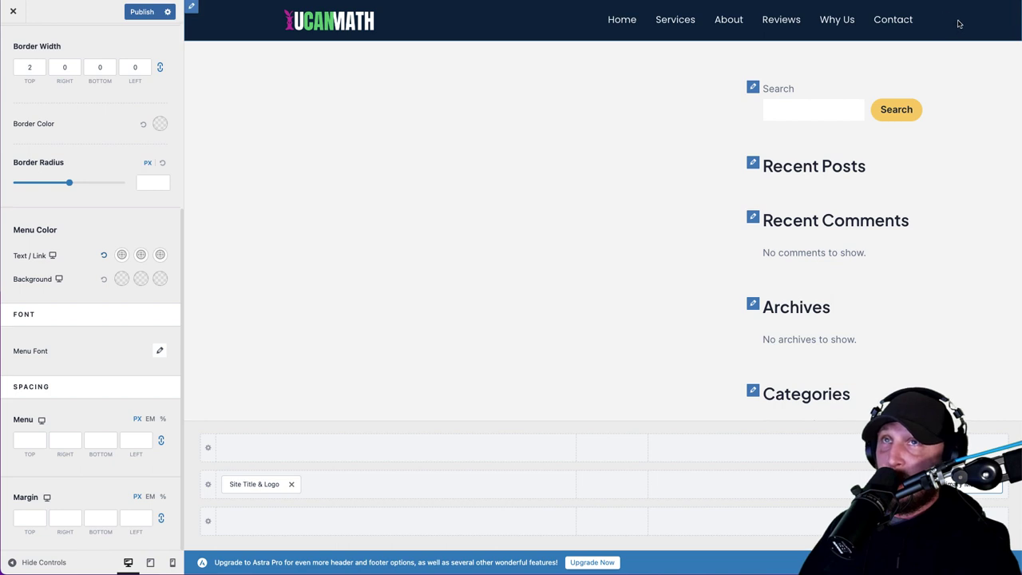
{"action": "left_click", "coordinate": [815, 484]}
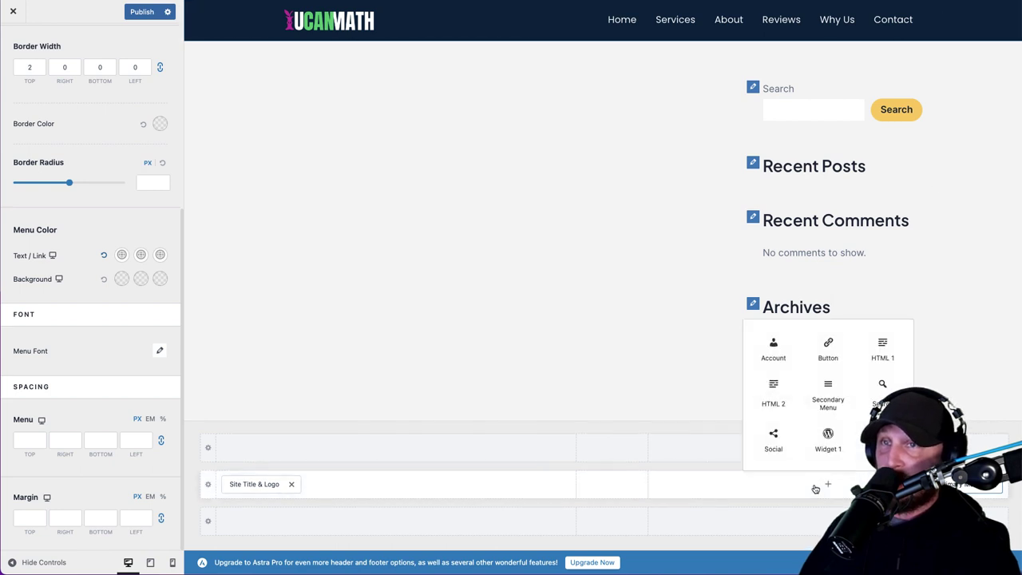
{"action": "left_click", "coordinate": [828, 348]}
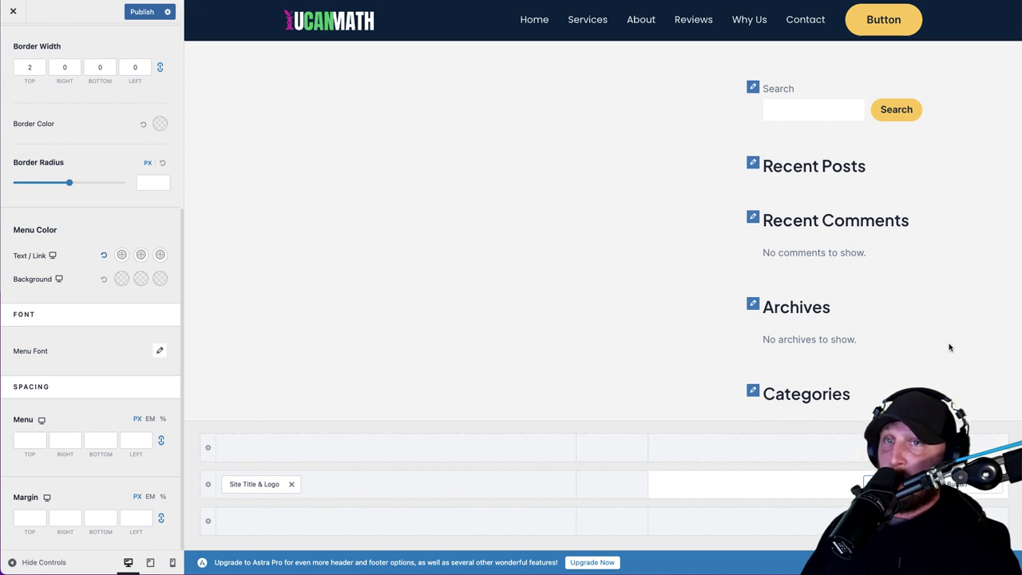
Step: Set the header button's text to "Join Membership"
{"action": "left_click", "coordinate": [958, 485]}
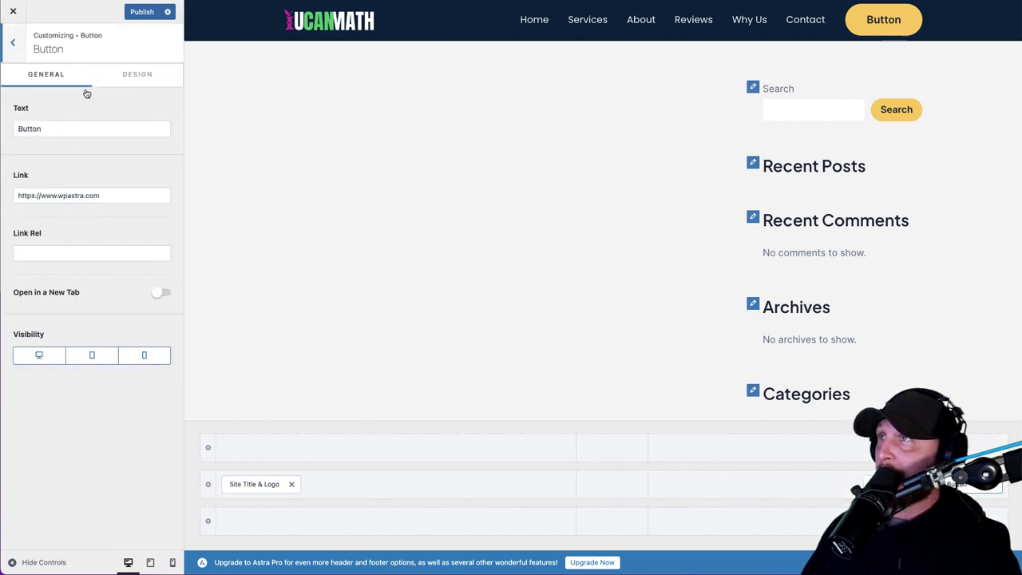
{"action": "left_click", "coordinate": [46, 127]}
{"action": "key", "text": "super+a"}
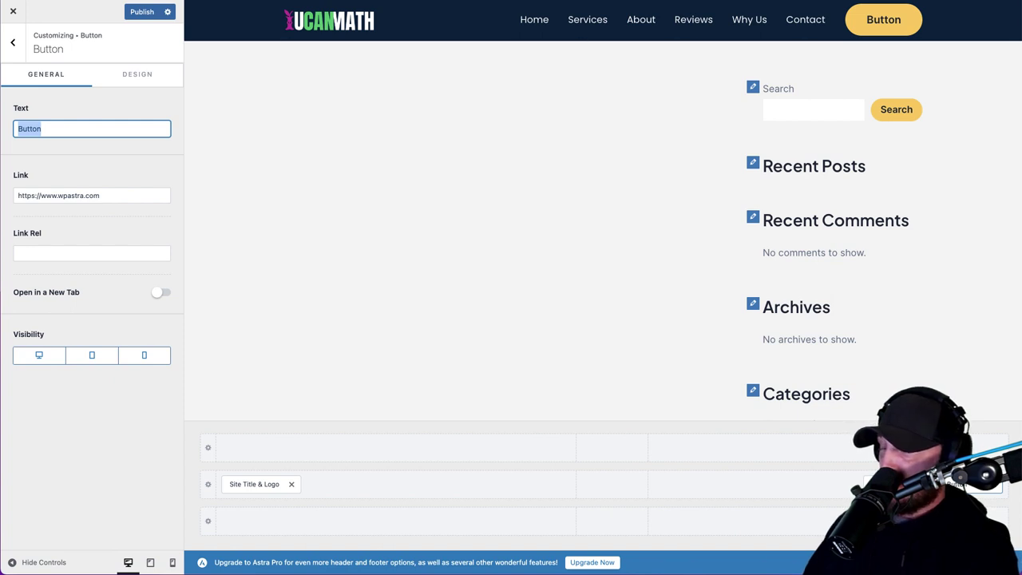
{"action": "type", "text": "Become"}
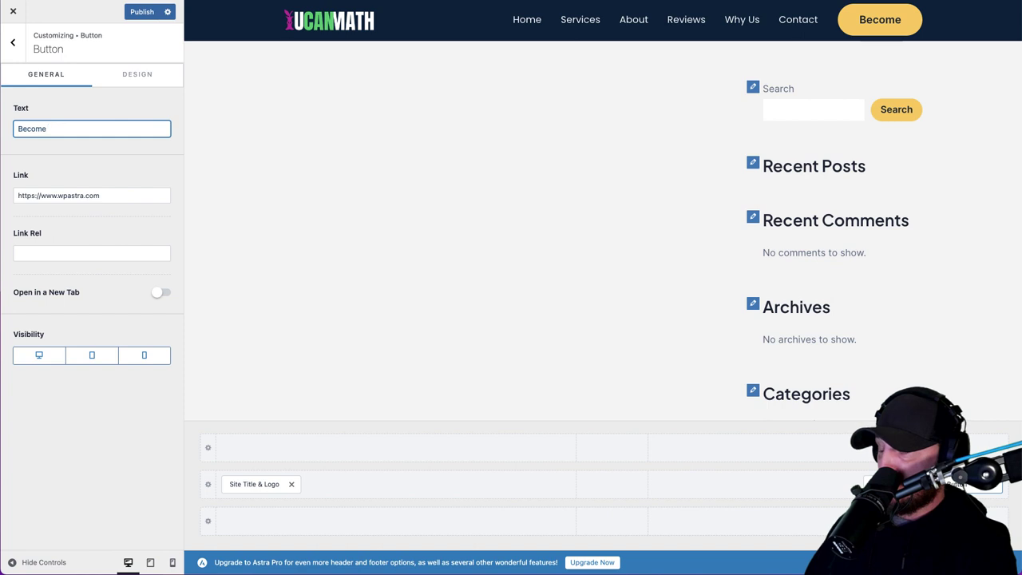
{"action": "key", "text": "BackSpace"}
{"action": "key", "text": "BackSpace"}
{"action": "key", "text": "BackSpace"}
{"action": "key", "text": "BackSpace"}
{"action": "key", "text": "BackSpace"}
{"action": "key", "text": "BackSpace"}
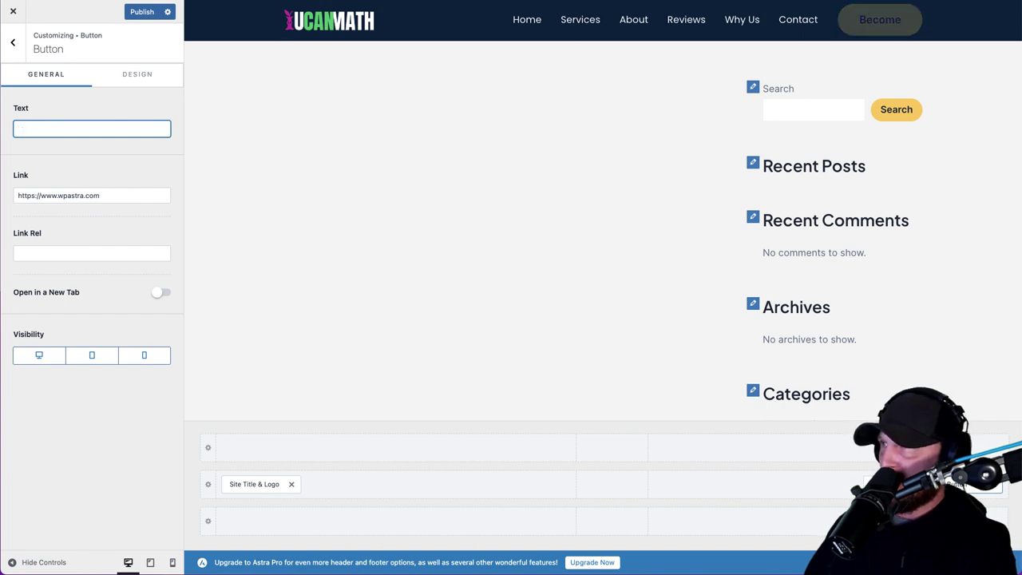
{"action": "type", "text": "Join Membership"}
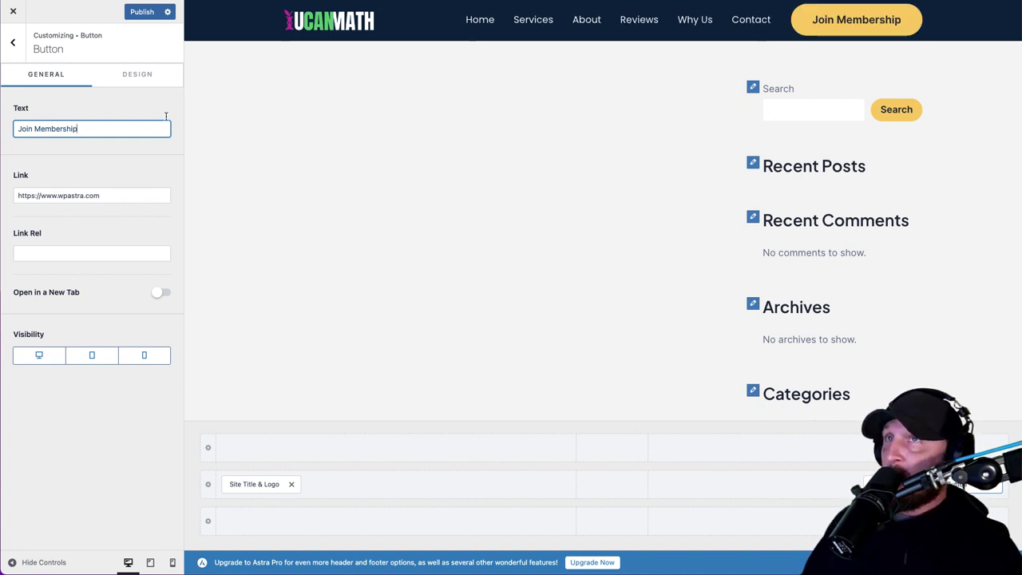
{"action": "left_click", "coordinate": [105, 193]}
{"action": "triple_click", "coordinate": [105, 194]}
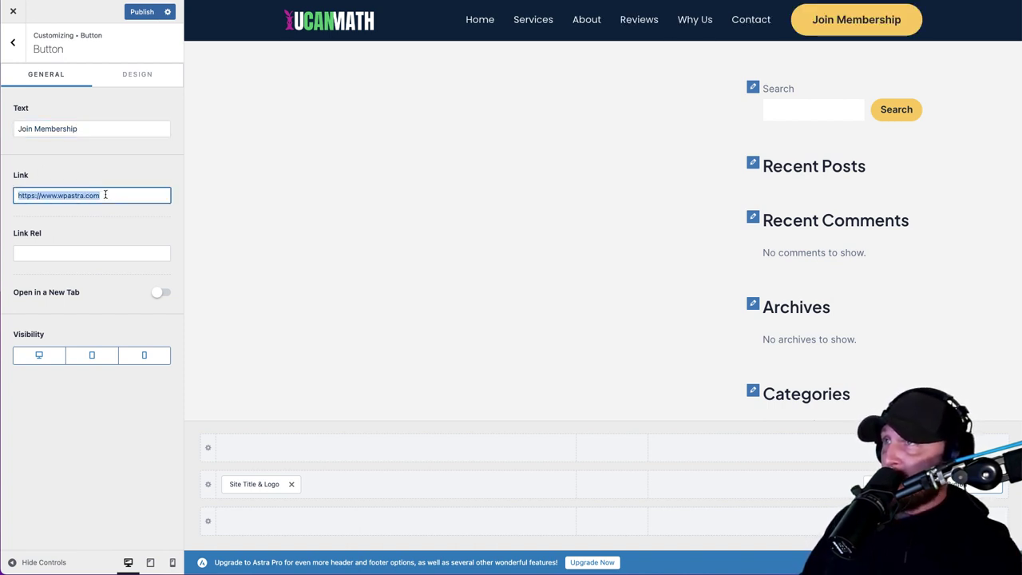
{"action": "type", "text": "https"}
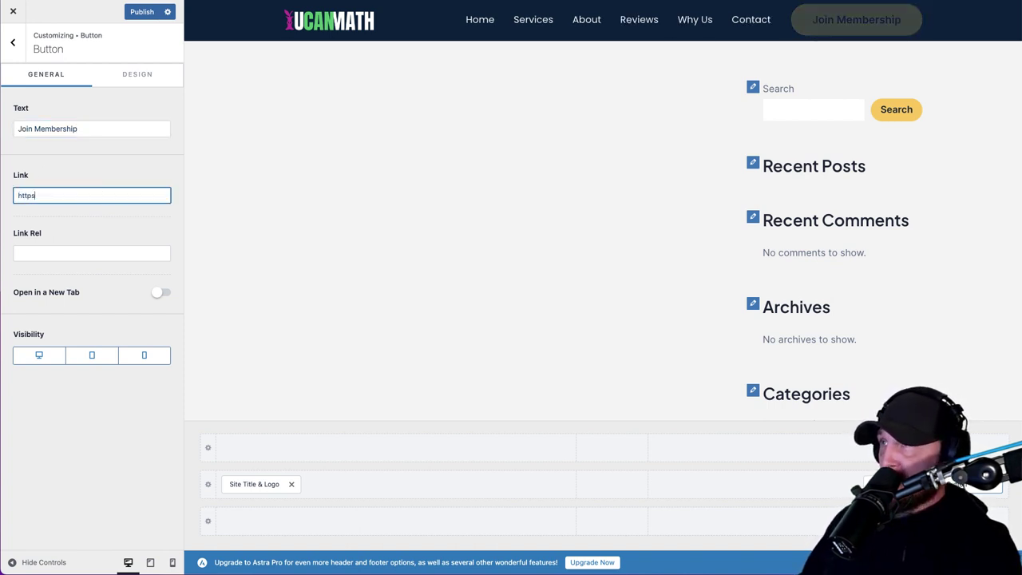
{"action": "type", "text": ":"}
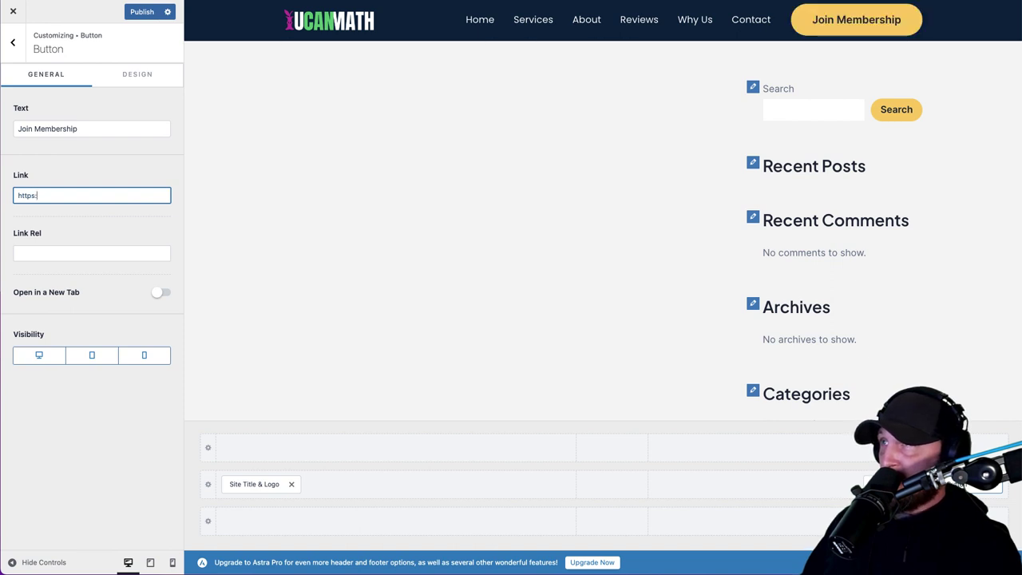
{"action": "type", "text": "//"}
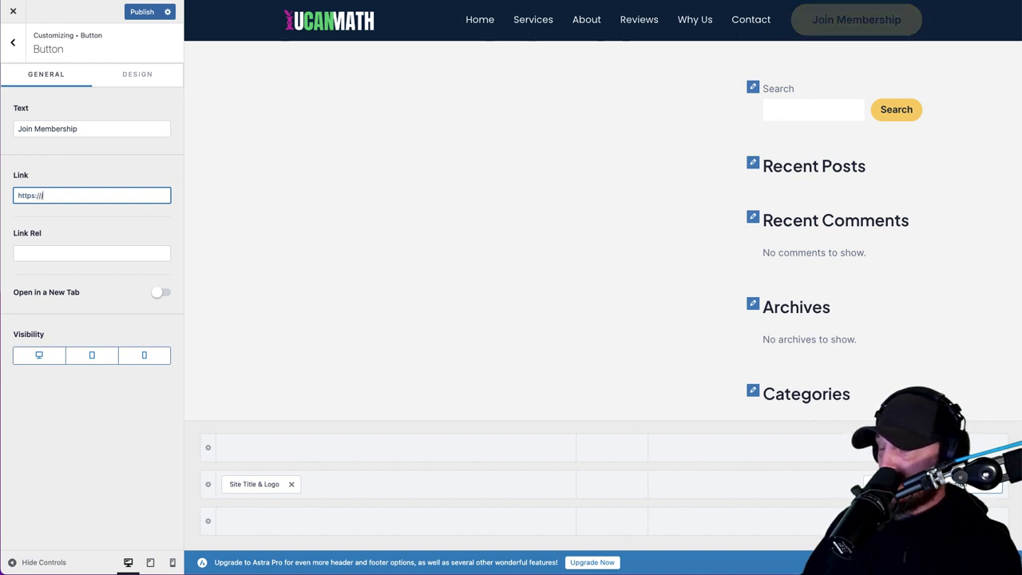
{"action": "key", "text": "BackSpace"}
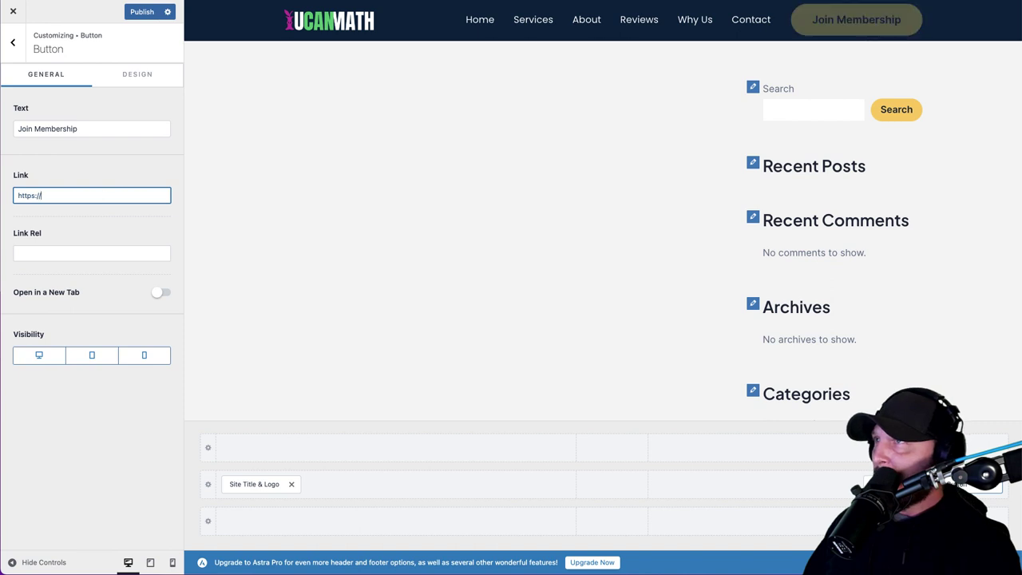
{"action": "type", "text": "www"}
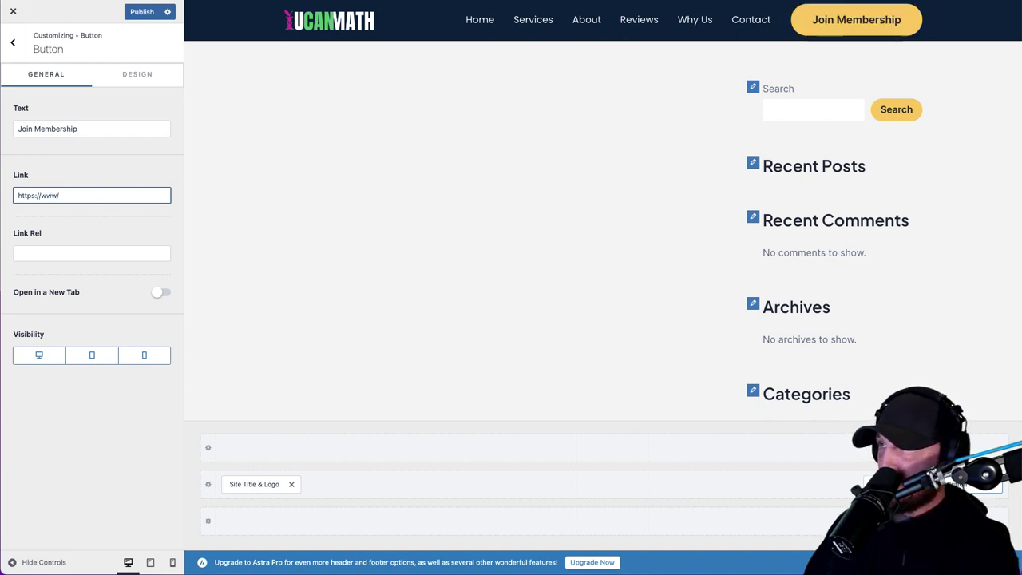
{"action": "type", "text": "."}
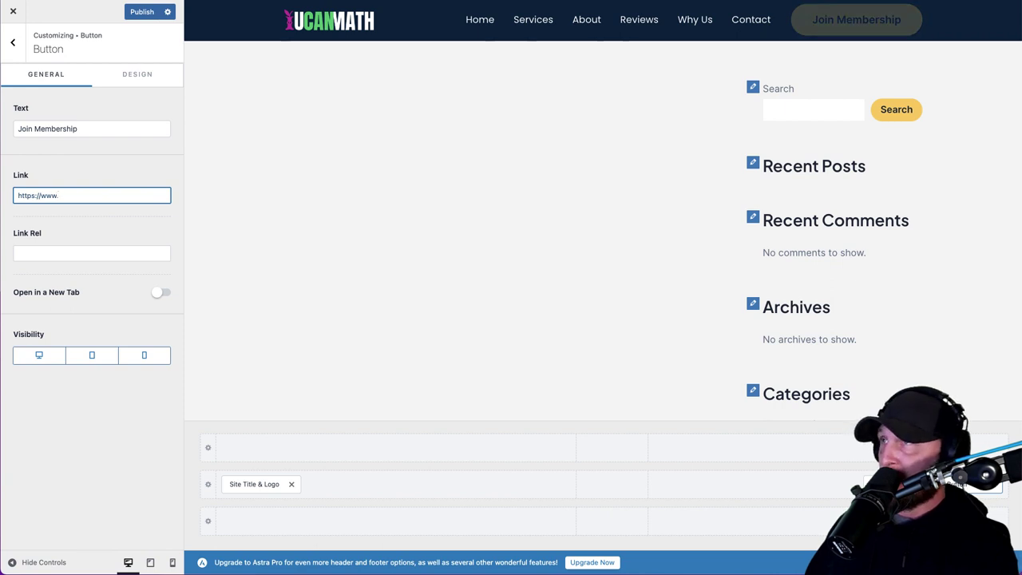
{"action": "type", "text": "ucan"}
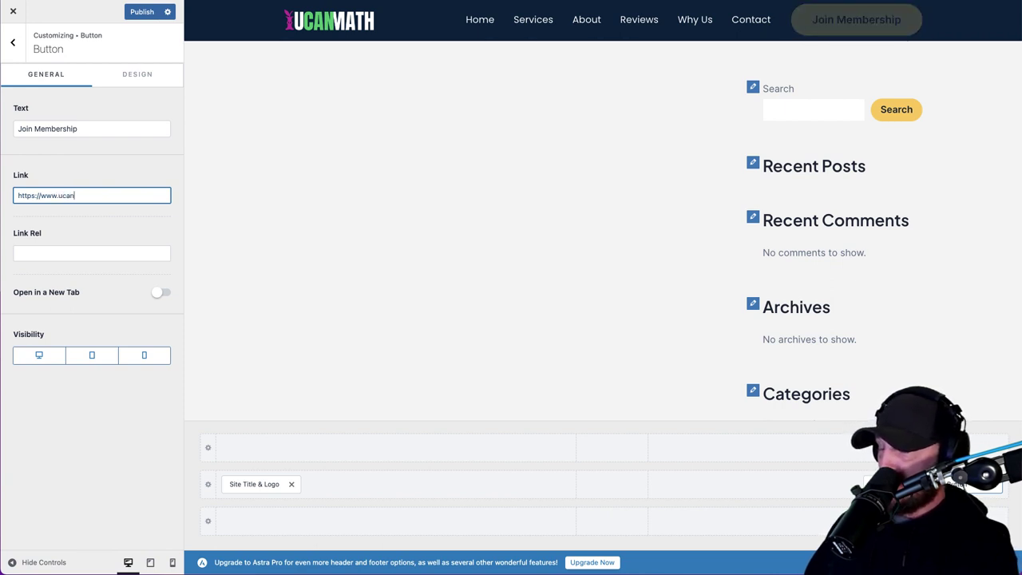
{"action": "type", "text": "math.com/join"}
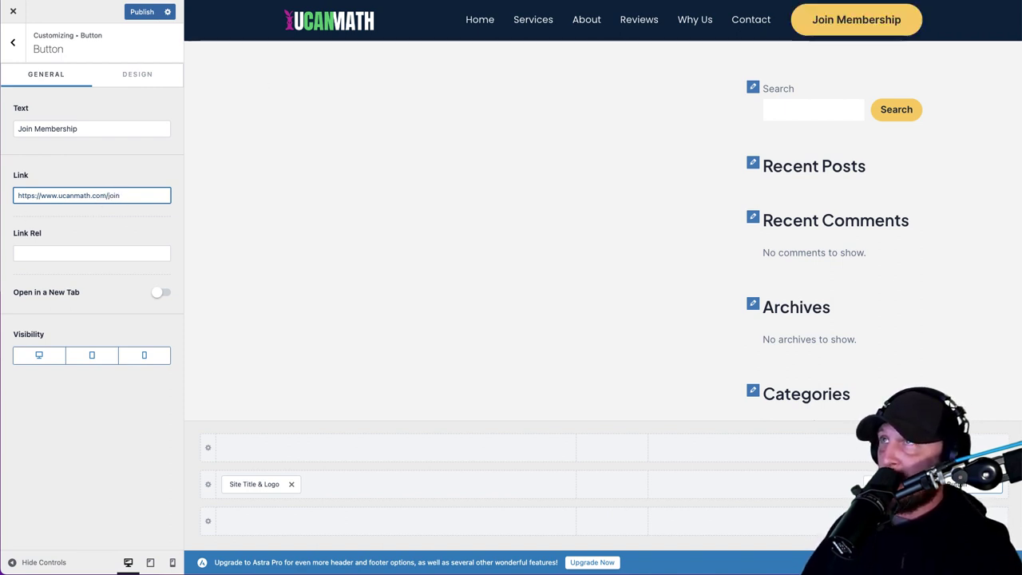
{"action": "left_click", "coordinate": [77, 177]}
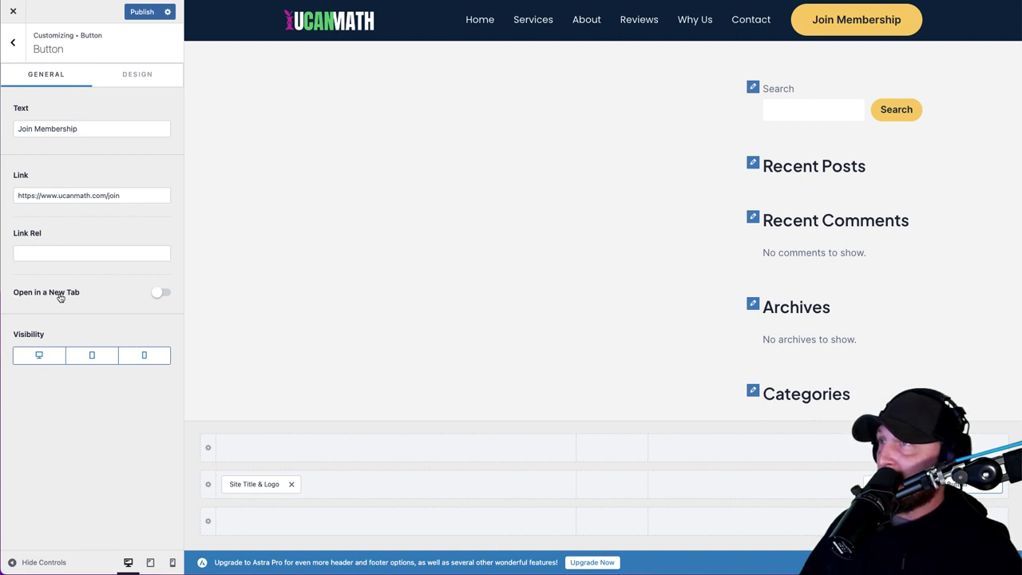
Step: Make the header button's link open in a new tab and publish the changes
{"action": "left_click", "coordinate": [163, 295]}
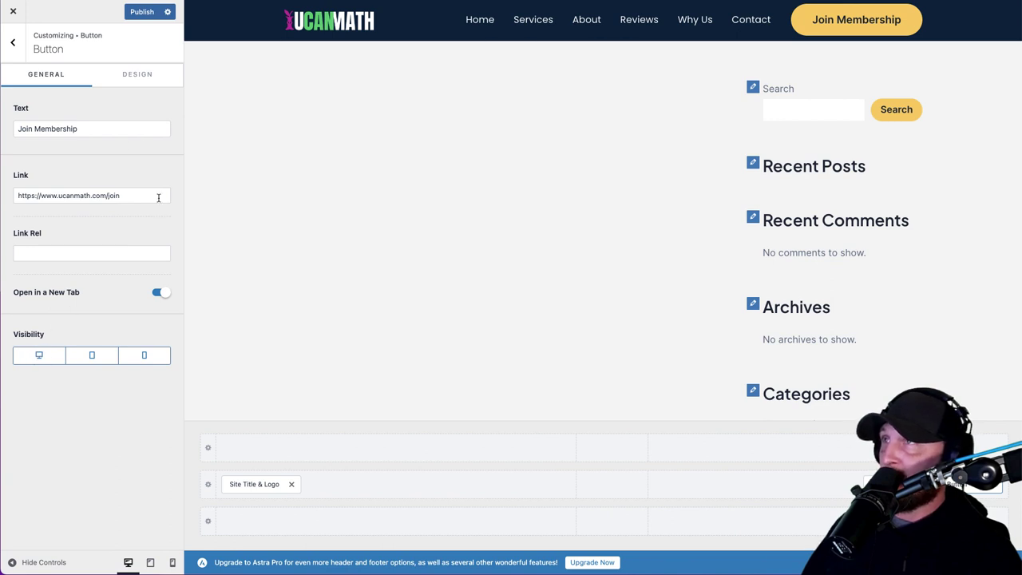
{"action": "left_click", "coordinate": [153, 11]}
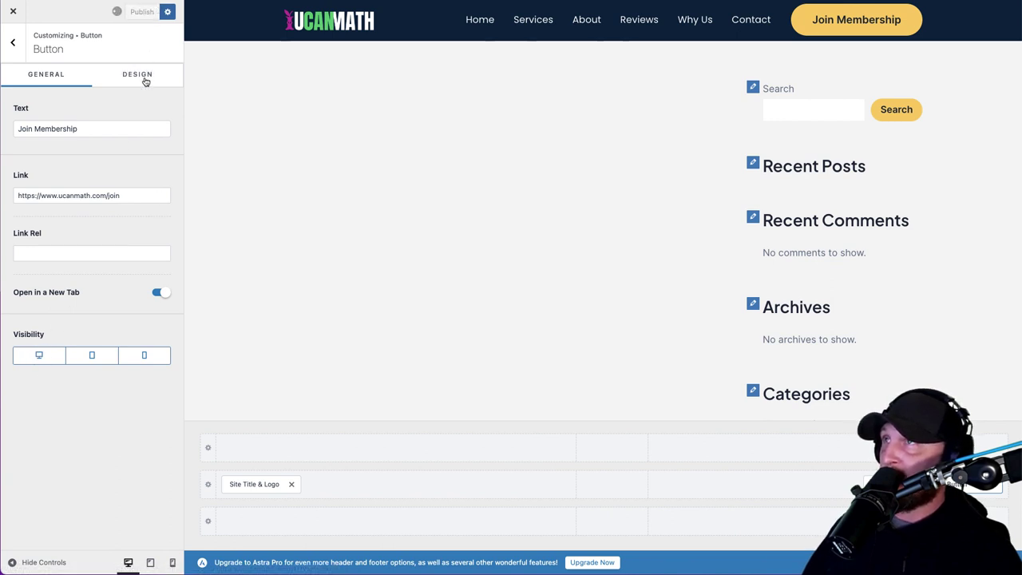
Step: Set the header button's normal text color to the white palette color (FFFFFF)
{"action": "left_click", "coordinate": [145, 80]}
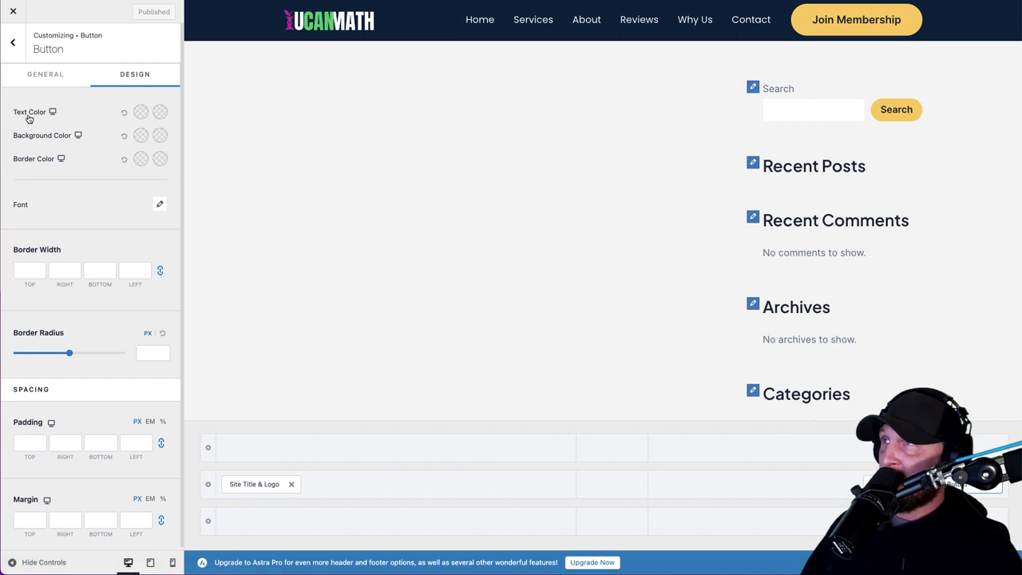
{"action": "left_click", "coordinate": [141, 115]}
{"action": "left_click", "coordinate": [105, 137]}
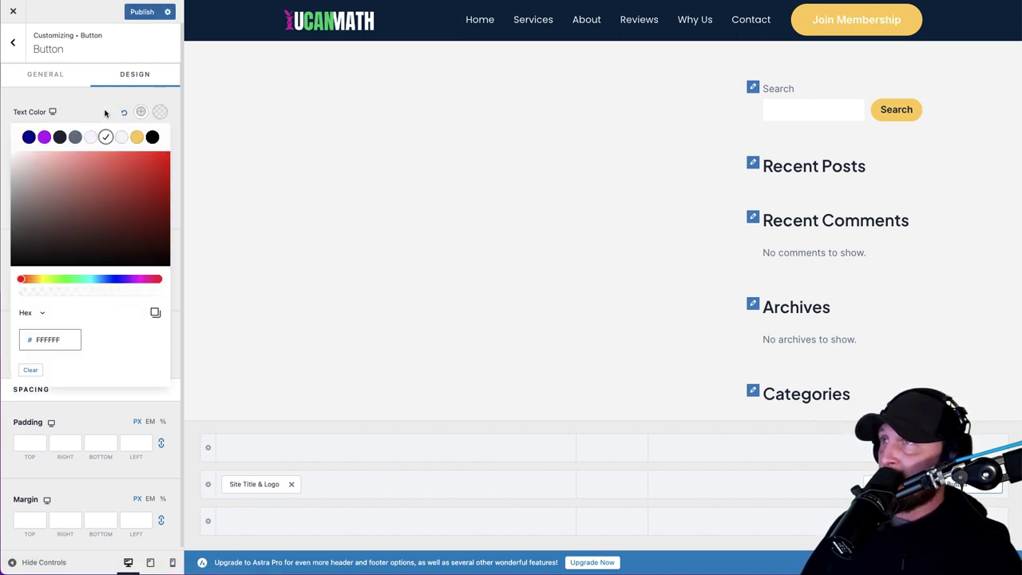
{"action": "left_click", "coordinate": [105, 113]}
Step: Set the header button's normal background color to hex 2ECC71
{"action": "left_click", "coordinate": [141, 138]}
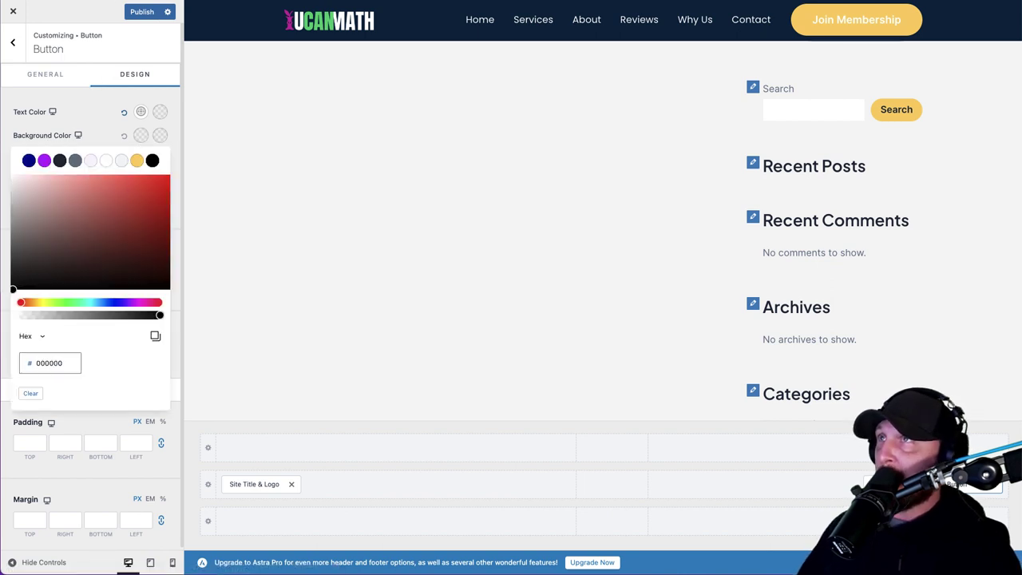
{"action": "left_click", "coordinate": [64, 362]}
{"action": "left_click_drag", "start_coordinate": [64, 362], "coordinate": [40, 364]}
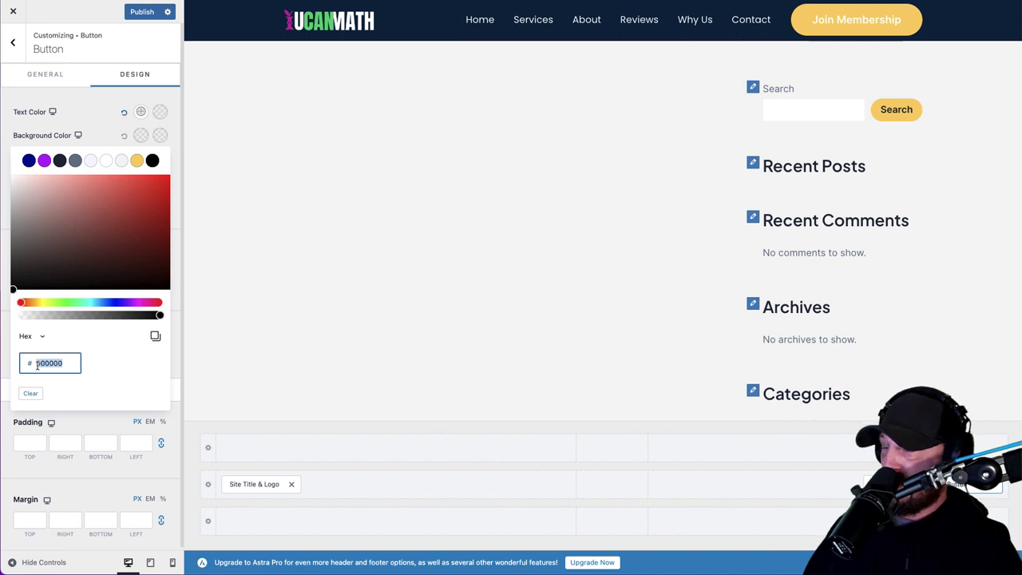
{"action": "type", "text": "2ECC71"}
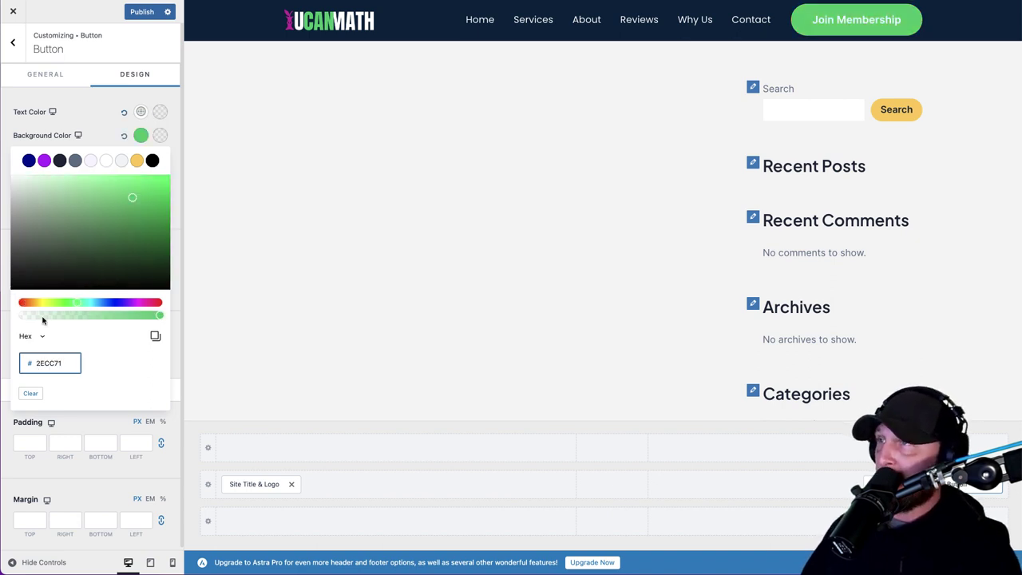
{"action": "left_click", "coordinate": [89, 117]}
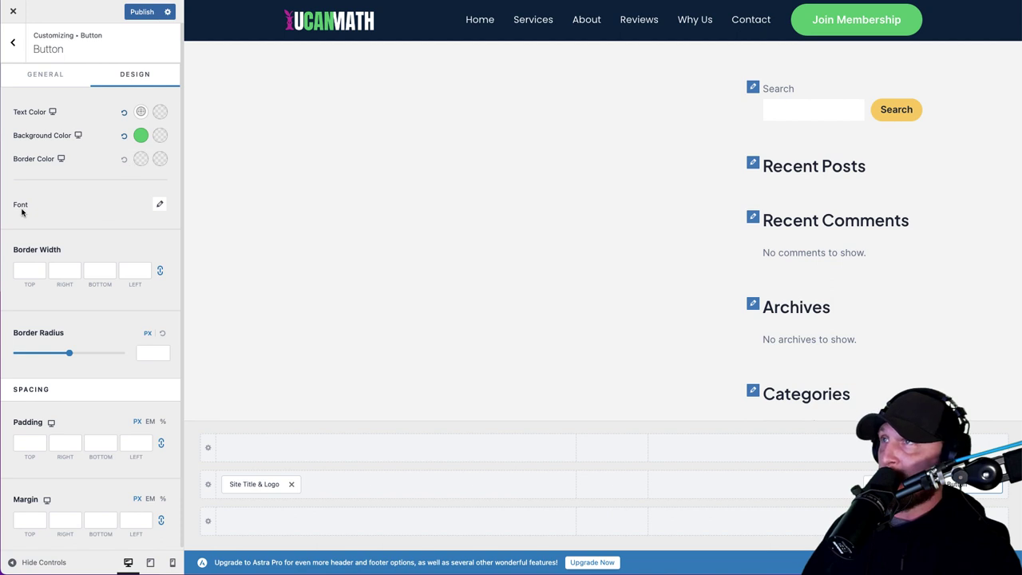
Step: Try to set the header button's font family to Poppins, and publish the button's design changes
{"action": "left_click", "coordinate": [160, 206]}
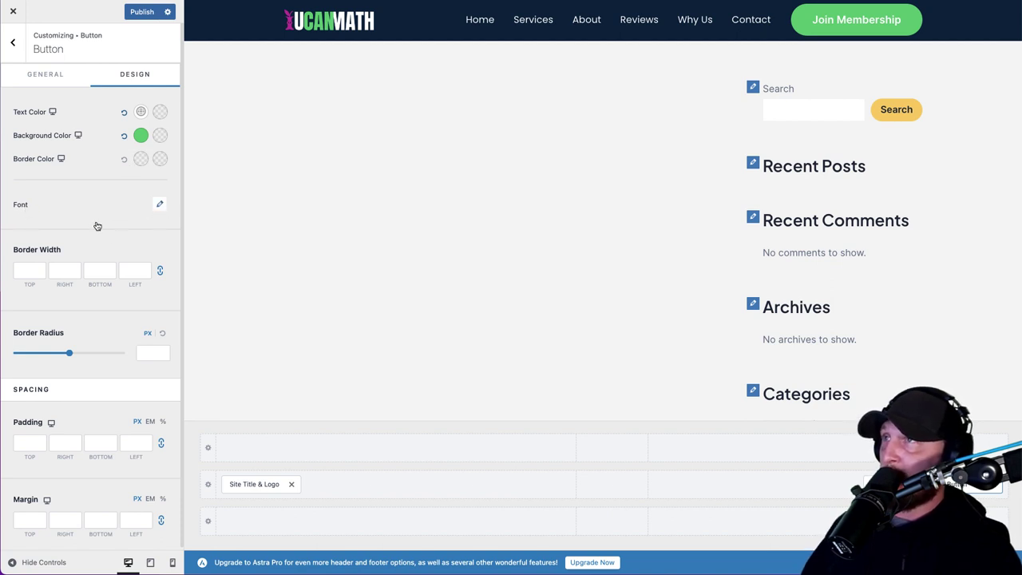
{"action": "left_click", "coordinate": [58, 252]}
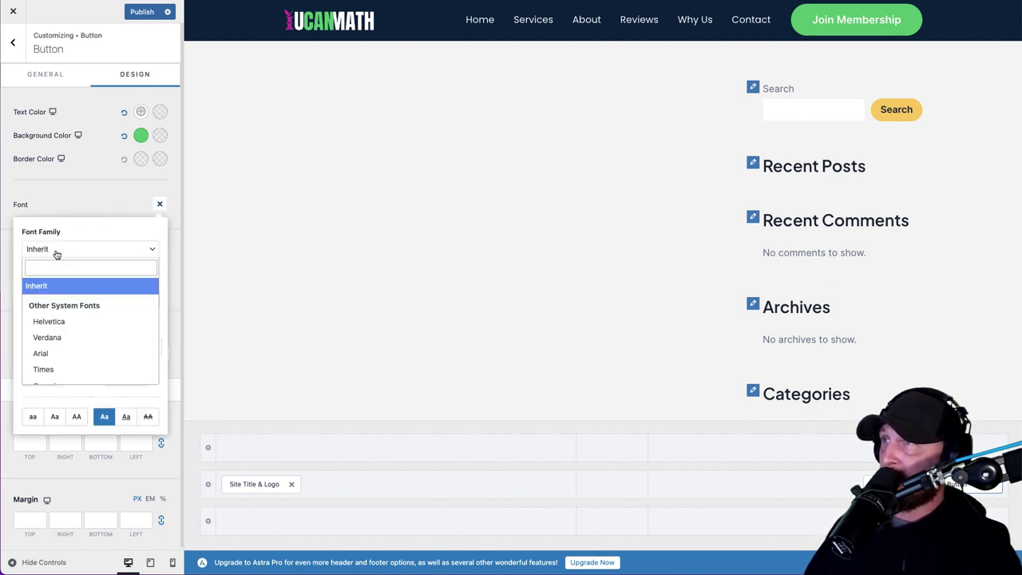
{"action": "type", "text": "poppin"}
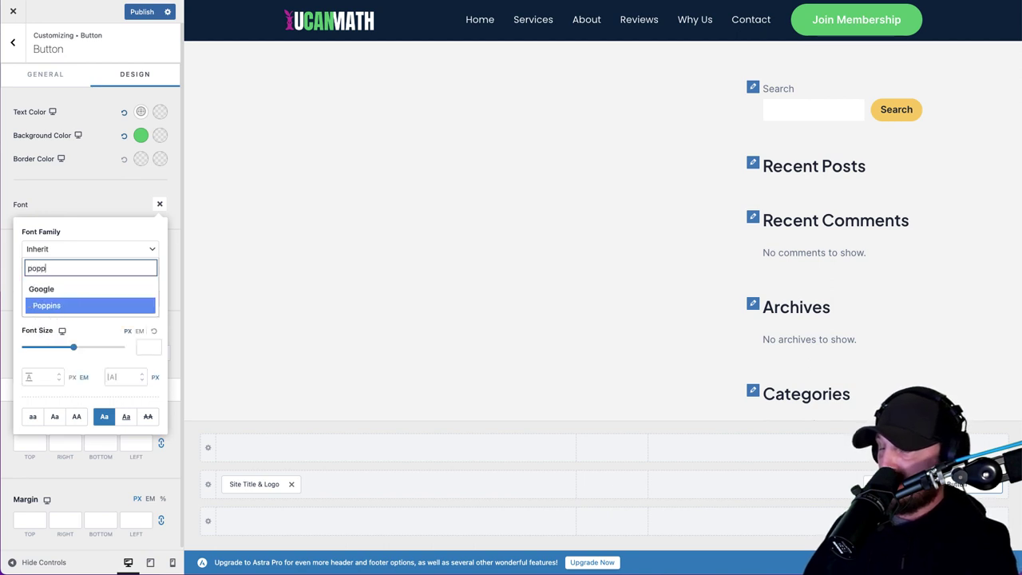
{"action": "key", "text": "Return"}
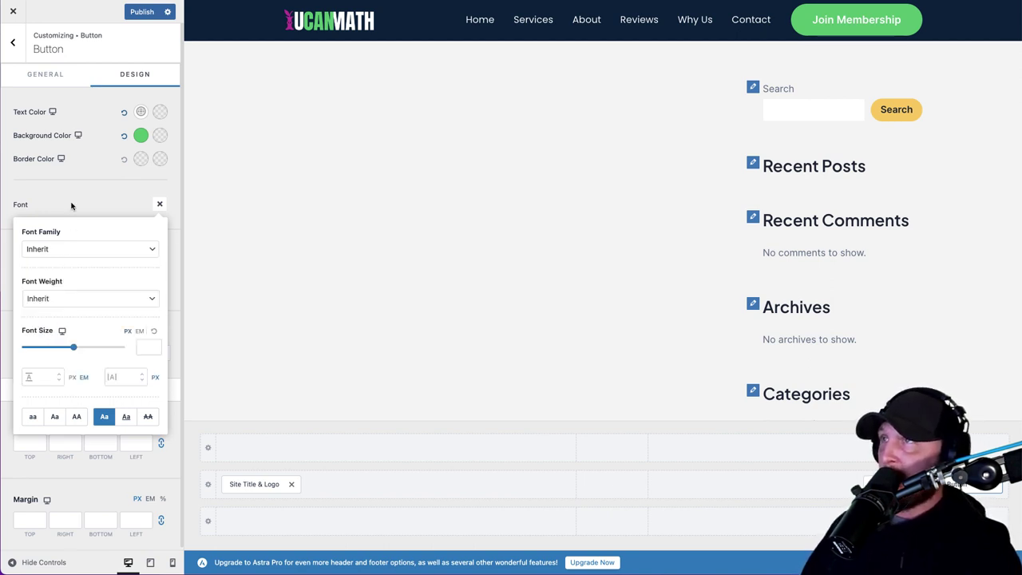
{"action": "left_click", "coordinate": [72, 206]}
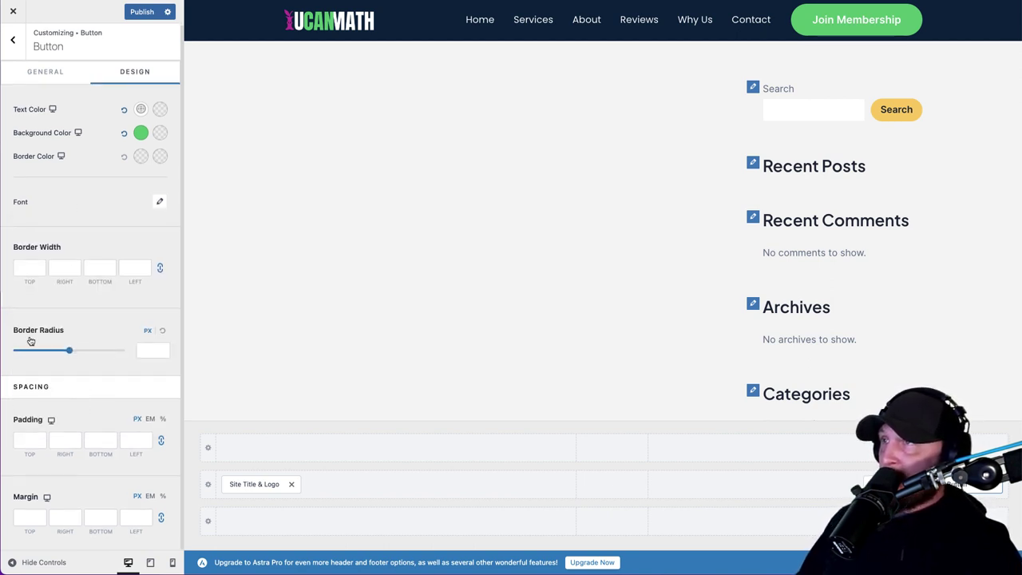
{"action": "left_click", "coordinate": [148, 12]}
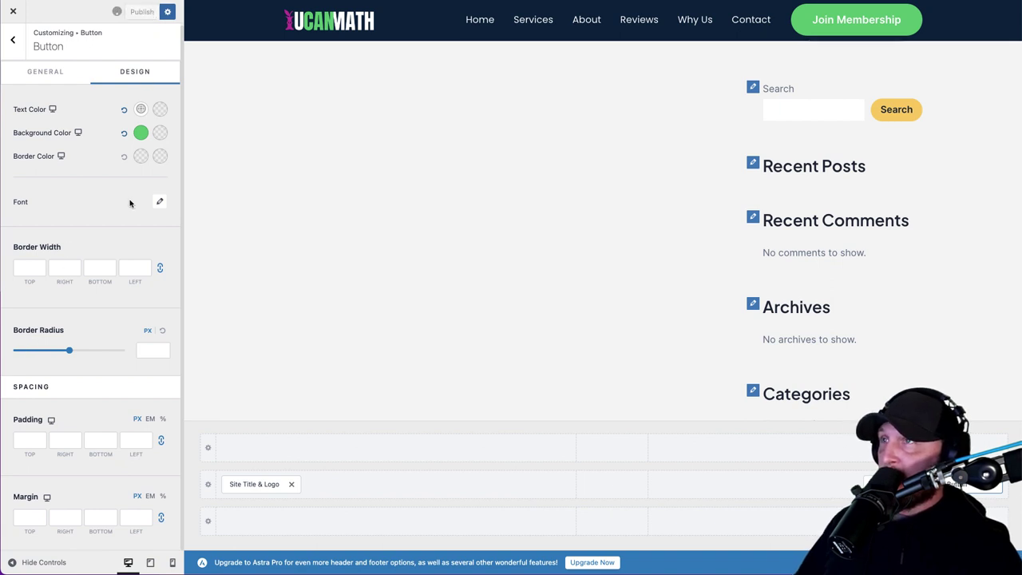
Step: Set the header button's border radius to 15 px
{"action": "left_click", "coordinate": [27, 267]}
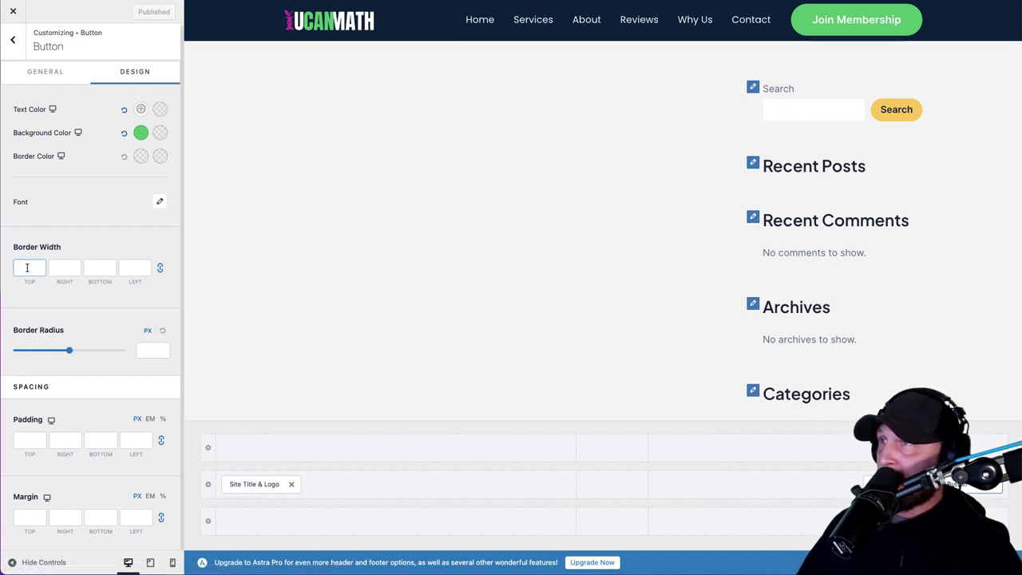
{"action": "left_click_drag", "start_coordinate": [70, 350], "coordinate": [12, 350]}
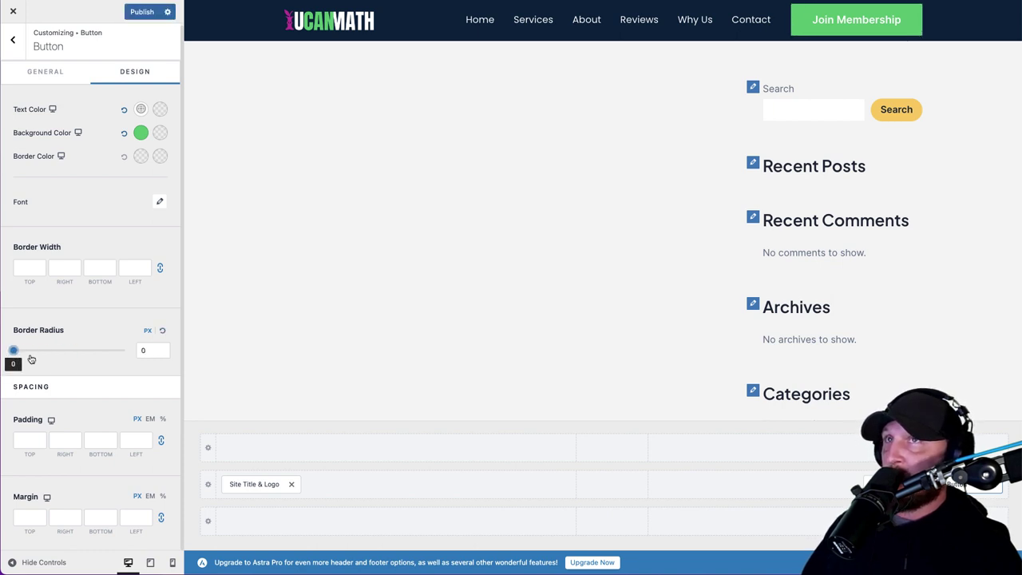
{"action": "left_click_drag", "start_coordinate": [11, 352], "coordinate": [28, 360]}
{"action": "left_click", "coordinate": [61, 365]}
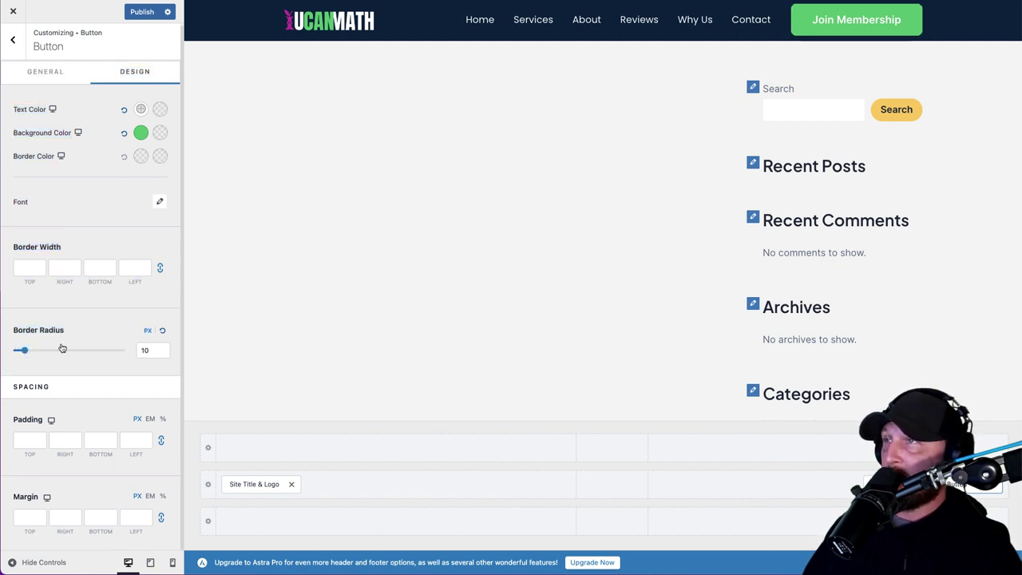
{"action": "left_click_drag", "start_coordinate": [24, 350], "coordinate": [30, 352]}
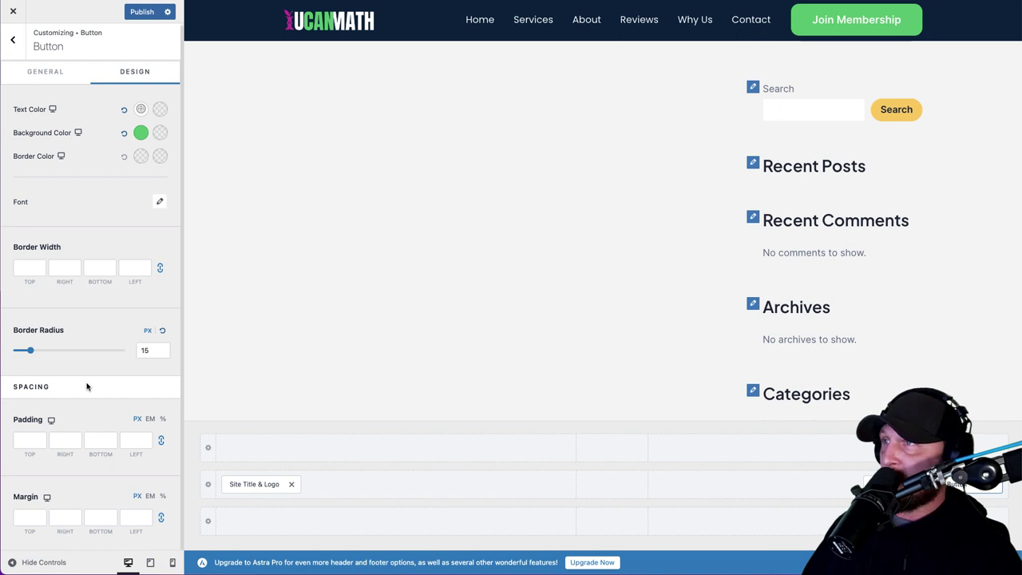
Step: Give the header button 12 px padding on all sides and a 10 px border radius, and publish the changes
{"action": "left_click", "coordinate": [34, 446]}
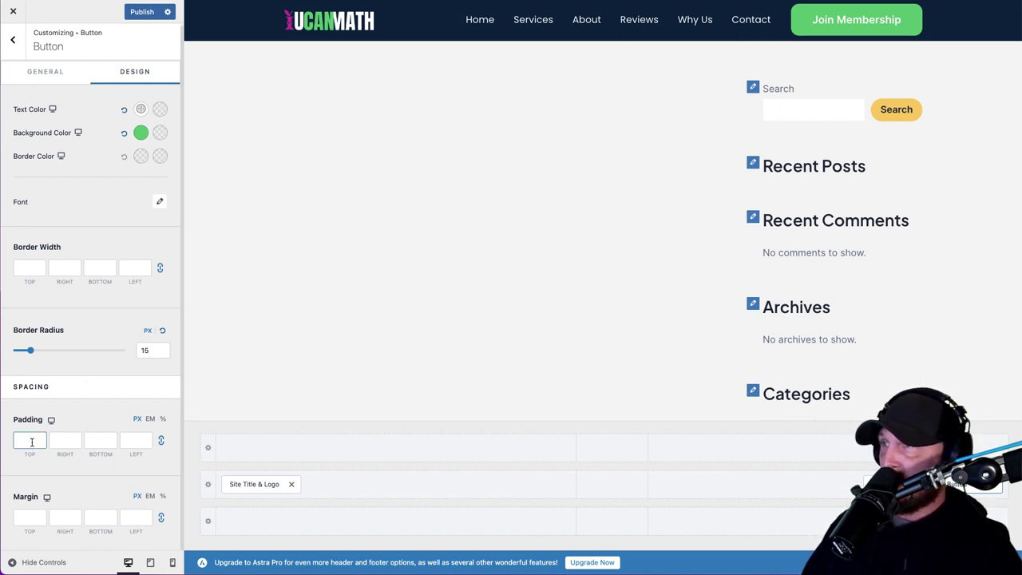
{"action": "type", "text": "12"}
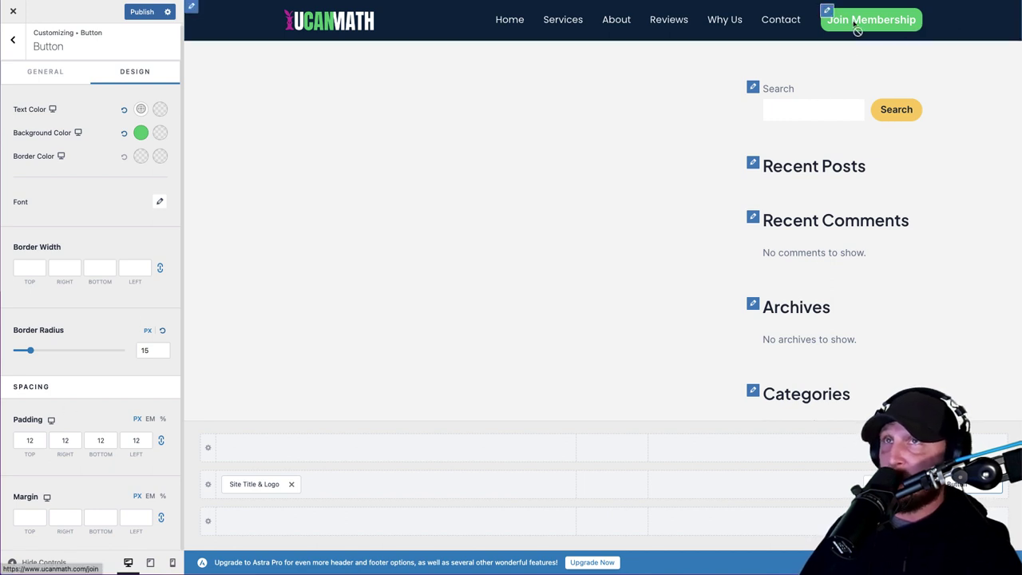
{"action": "left_click", "coordinate": [144, 13]}
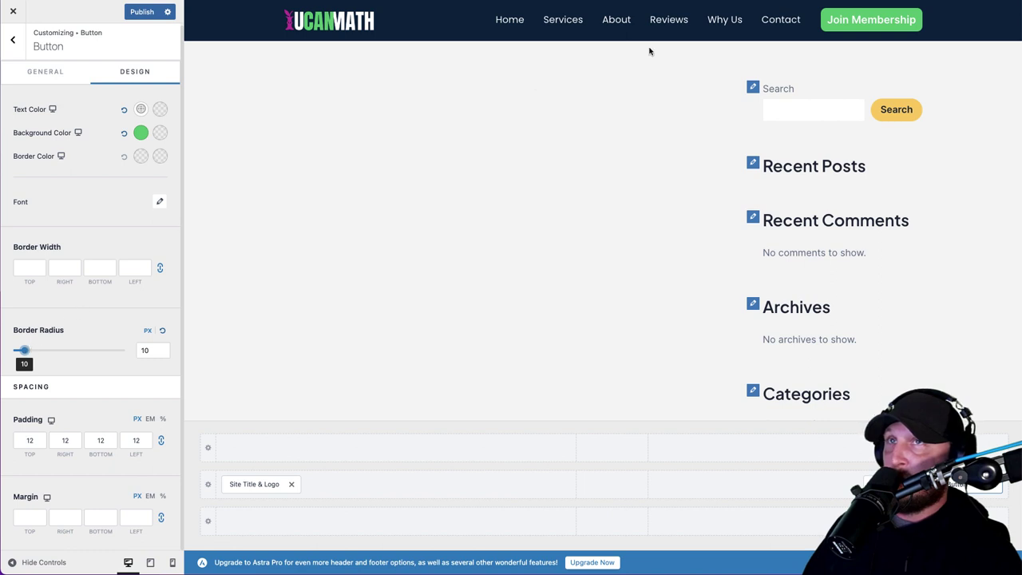
{"action": "left_click", "coordinate": [142, 11]}
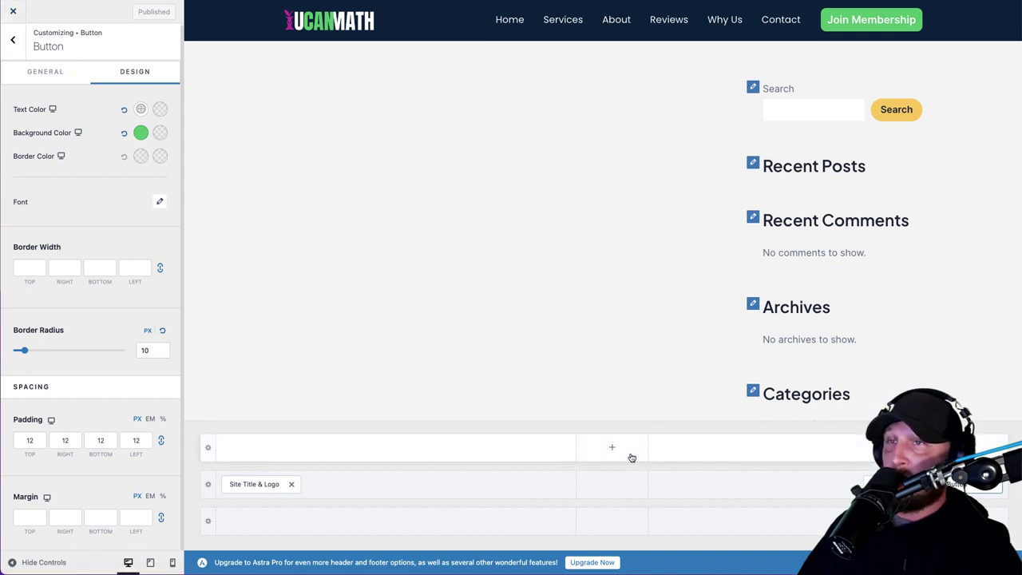
Step: Open the Below Footer row's settings, using the existing UCanMath site as reference, and divide the row into 3 equal columns
{"action": "scroll", "coordinate": [370, 287], "scroll_direction": "down", "scroll_amount": 2}
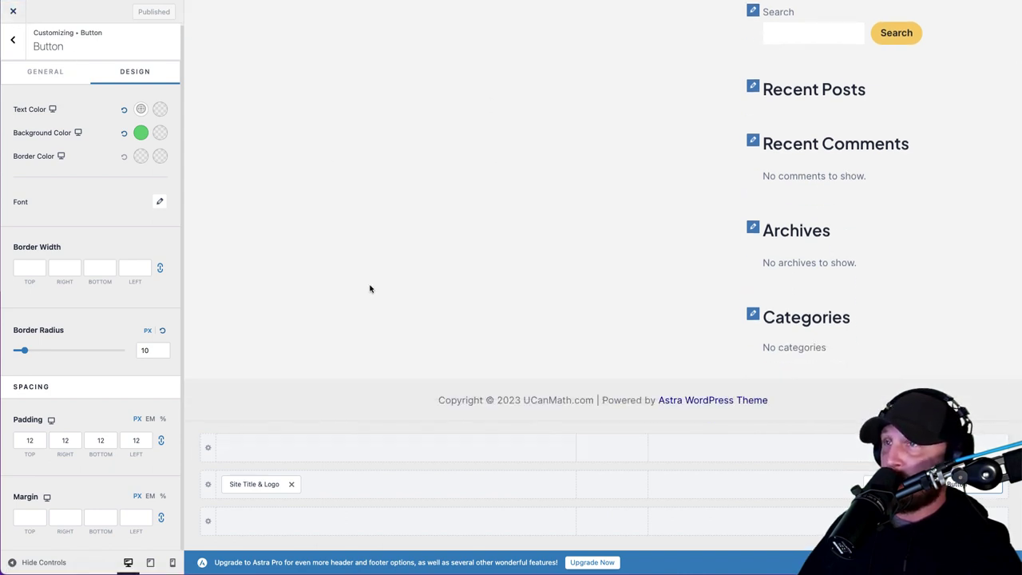
{"action": "scroll", "coordinate": [396, 296], "scroll_direction": "up", "scroll_amount": 1}
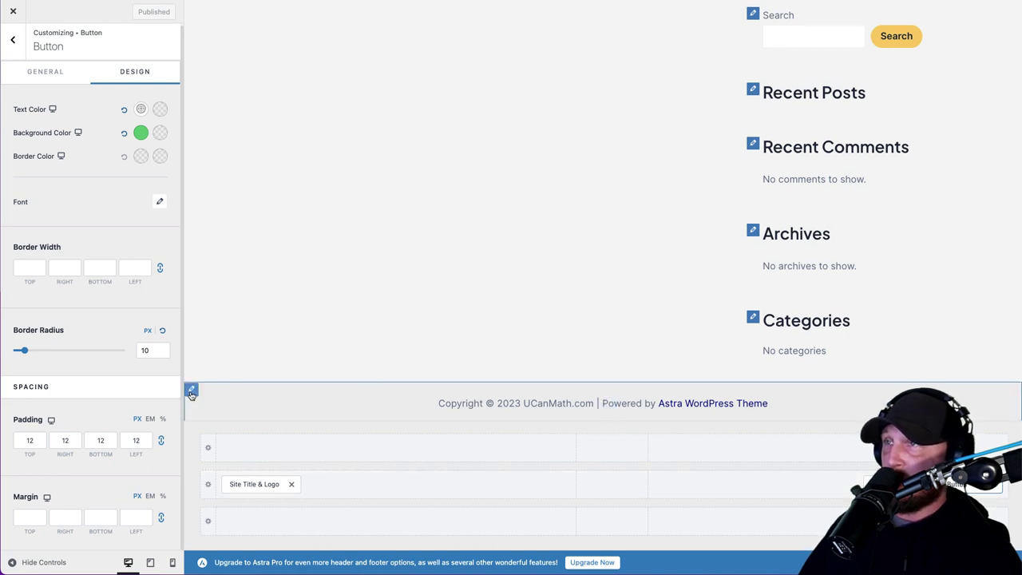
{"action": "left_click", "coordinate": [191, 392]}
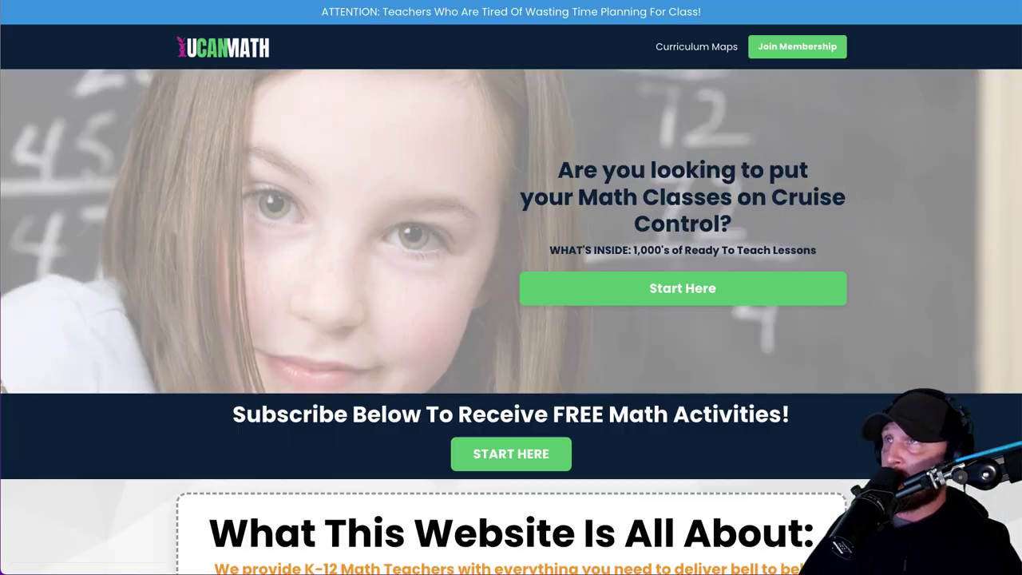
{"action": "scroll", "coordinate": [365, 297], "scroll_direction": "down", "scroll_amount": 15}
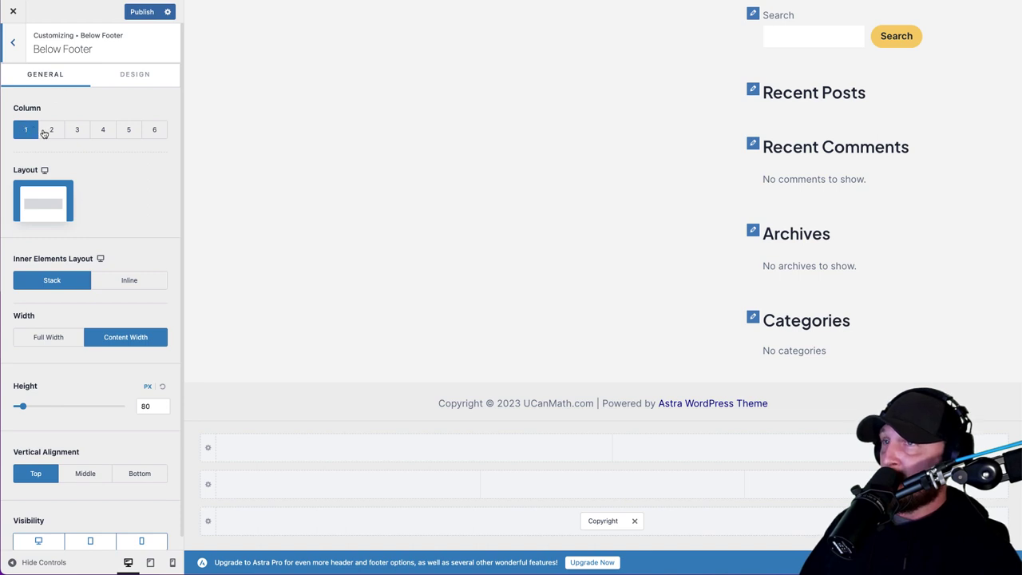
{"action": "left_click", "coordinate": [76, 131]}
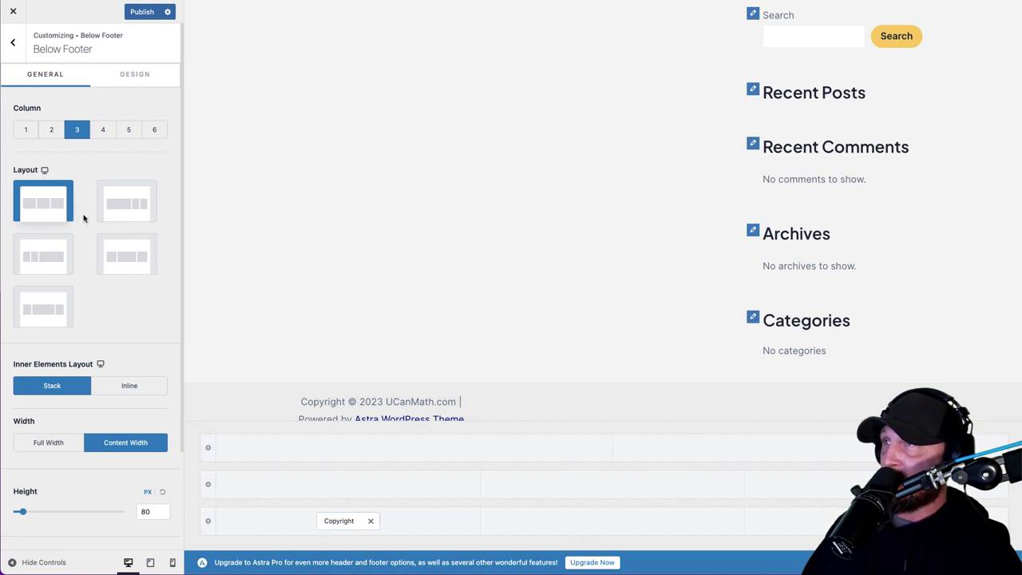
Step: Set the Below Footer row to an inline element layout, full width and middle vertical alignment, and publish
{"action": "scroll", "coordinate": [71, 309], "scroll_direction": "down", "scroll_amount": 2}
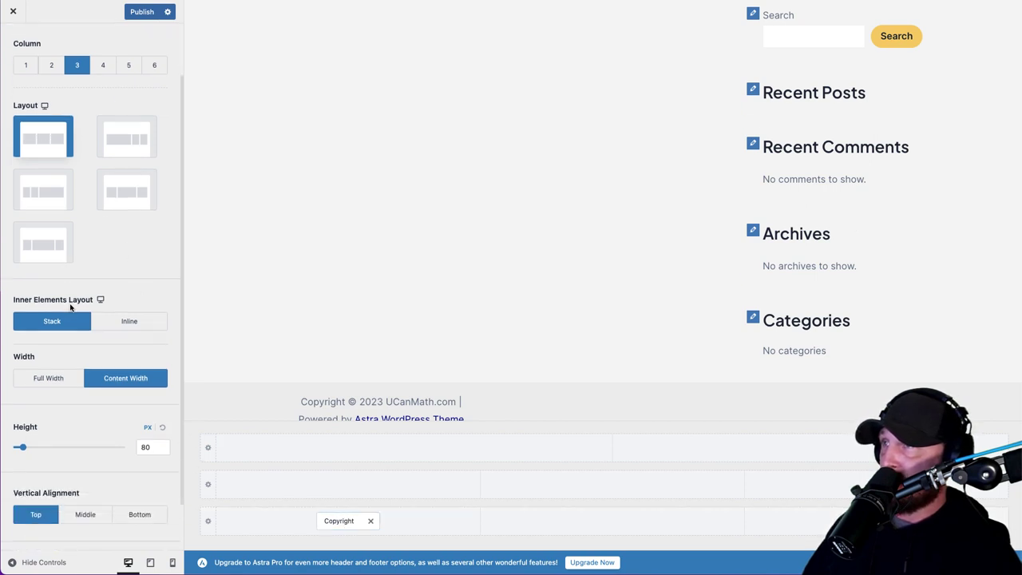
{"action": "left_click", "coordinate": [123, 322]}
{"action": "scroll", "coordinate": [121, 289], "scroll_direction": "down", "scroll_amount": 2}
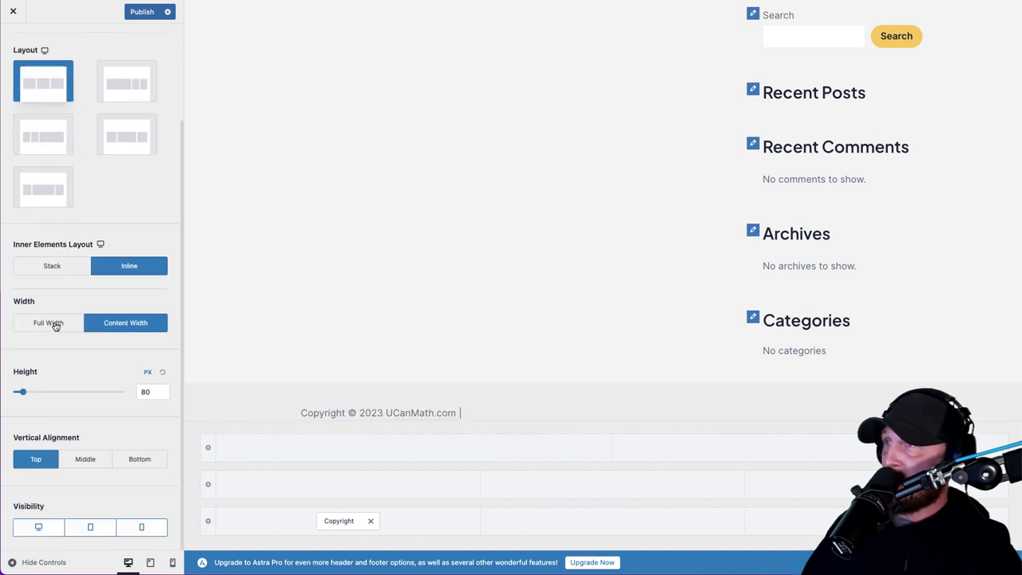
{"action": "left_click", "coordinate": [55, 321]}
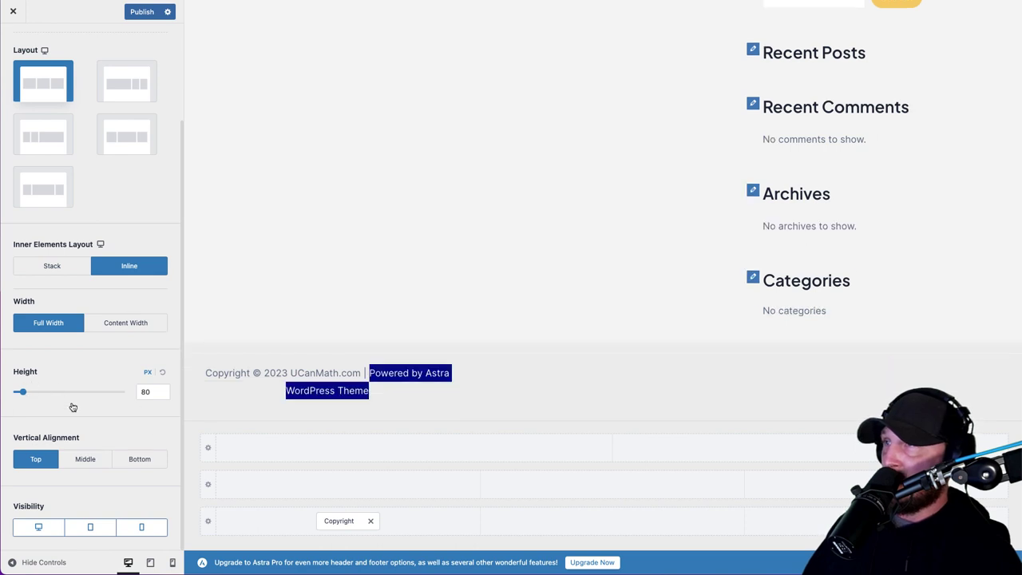
{"action": "left_click", "coordinate": [88, 460]}
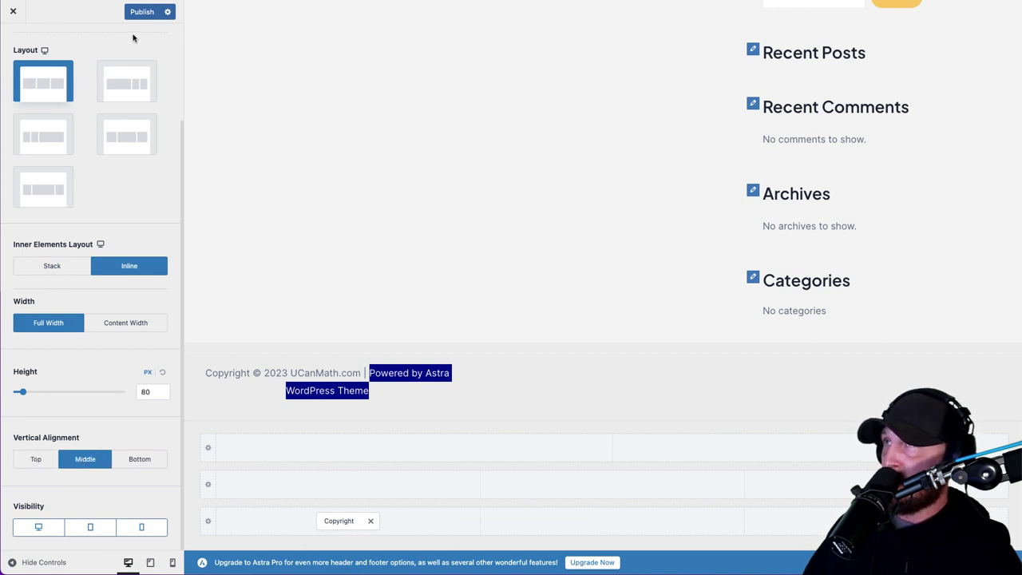
{"action": "left_click", "coordinate": [141, 12]}
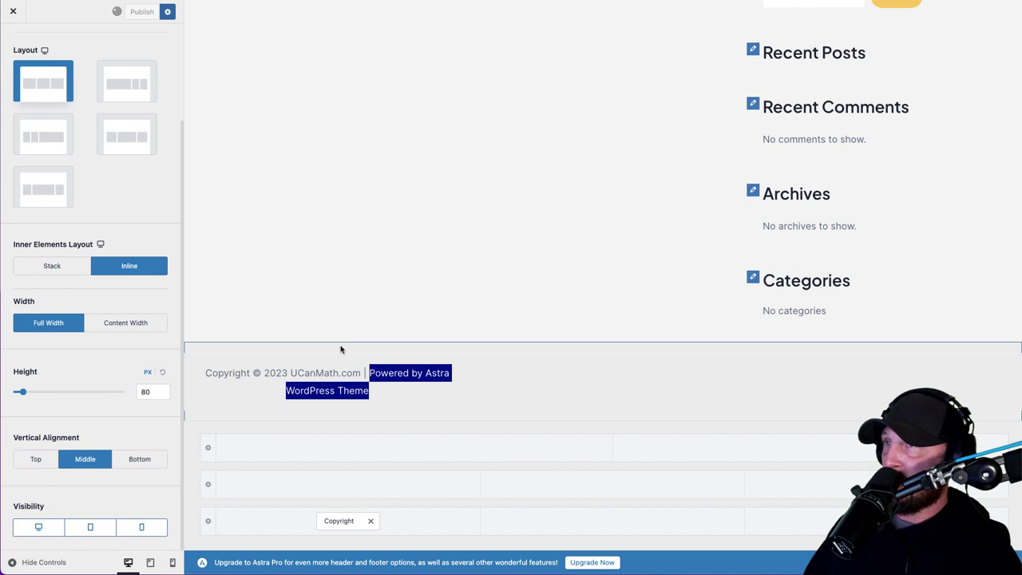
Step: Set the Below Footer row's background color to hex 012243 and publish the change
{"action": "scroll", "coordinate": [125, 337], "scroll_direction": "up", "scroll_amount": 3}
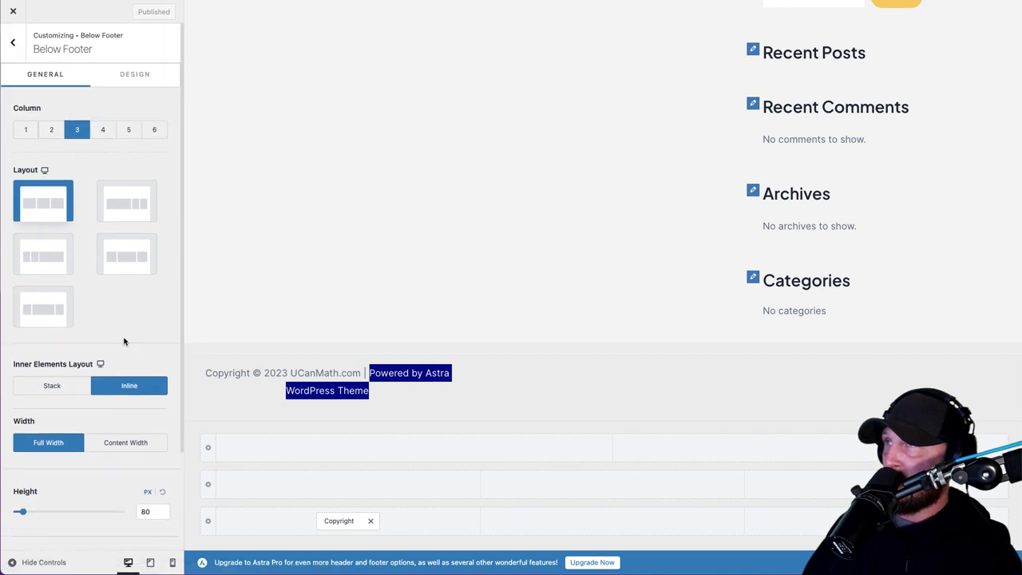
{"action": "left_click", "coordinate": [133, 77]}
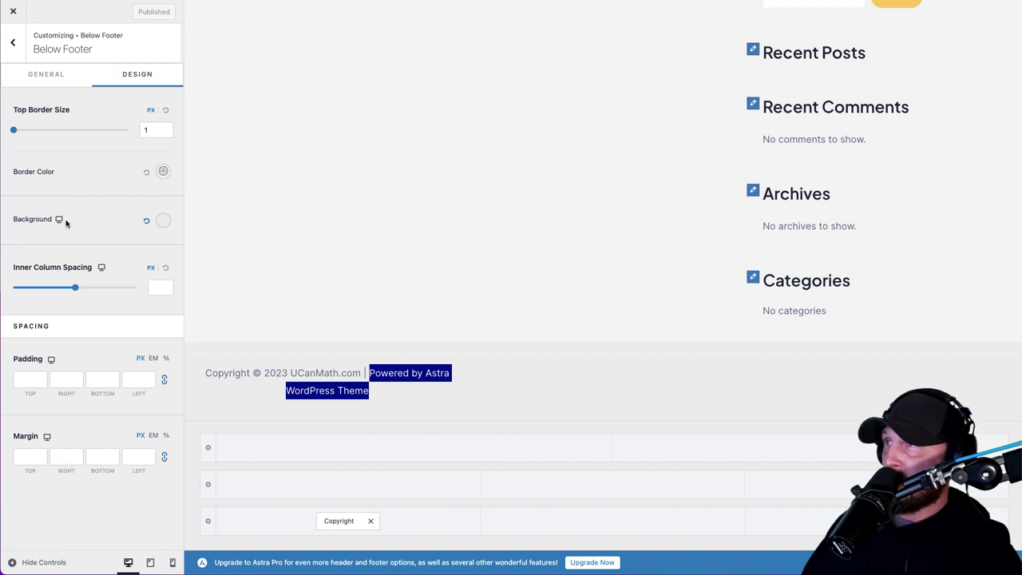
{"action": "left_click", "coordinate": [163, 221]}
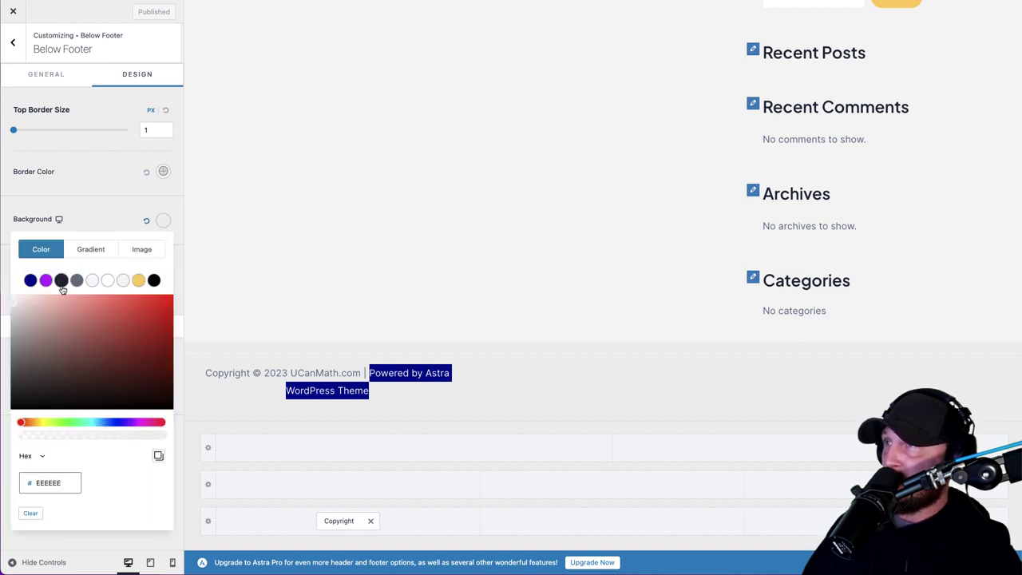
{"action": "left_click_drag", "start_coordinate": [62, 484], "coordinate": [36, 486]}
{"action": "type", "text": "012243"}
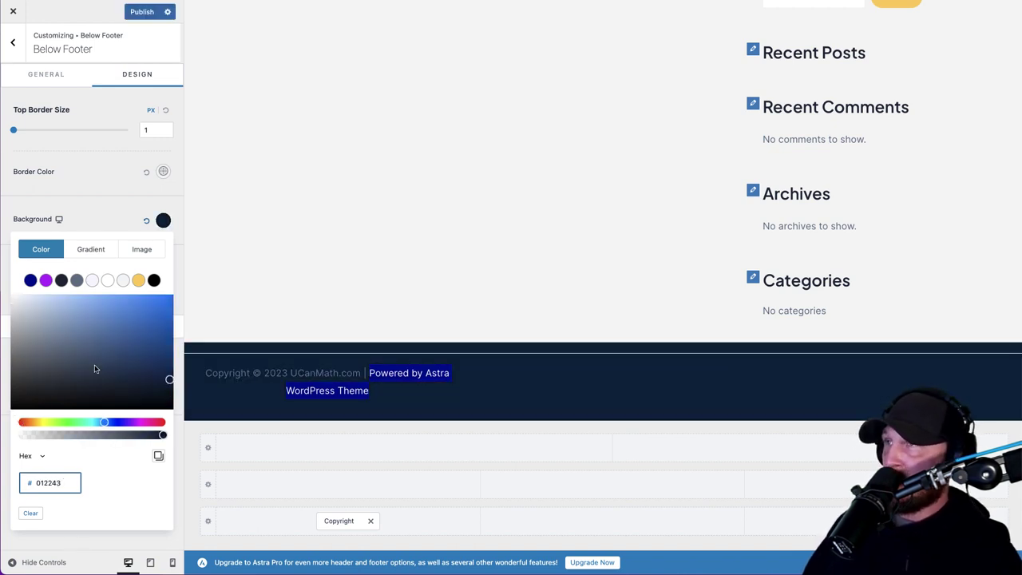
{"action": "left_click", "coordinate": [106, 181]}
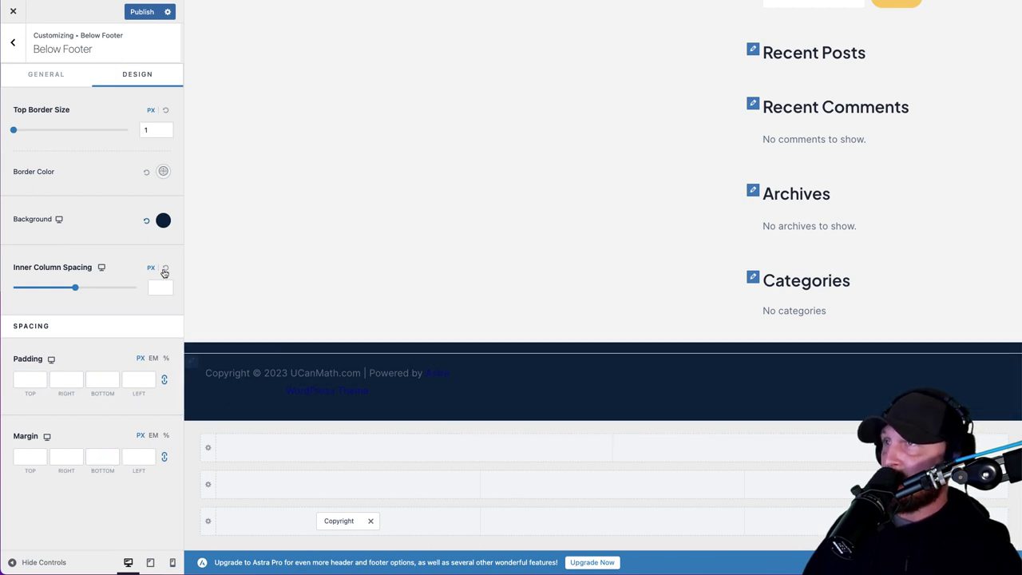
{"action": "left_click", "coordinate": [137, 12]}
Step: Add the Footer Menu element to the middle column of the Below Footer row
{"action": "left_click", "coordinate": [506, 497]}
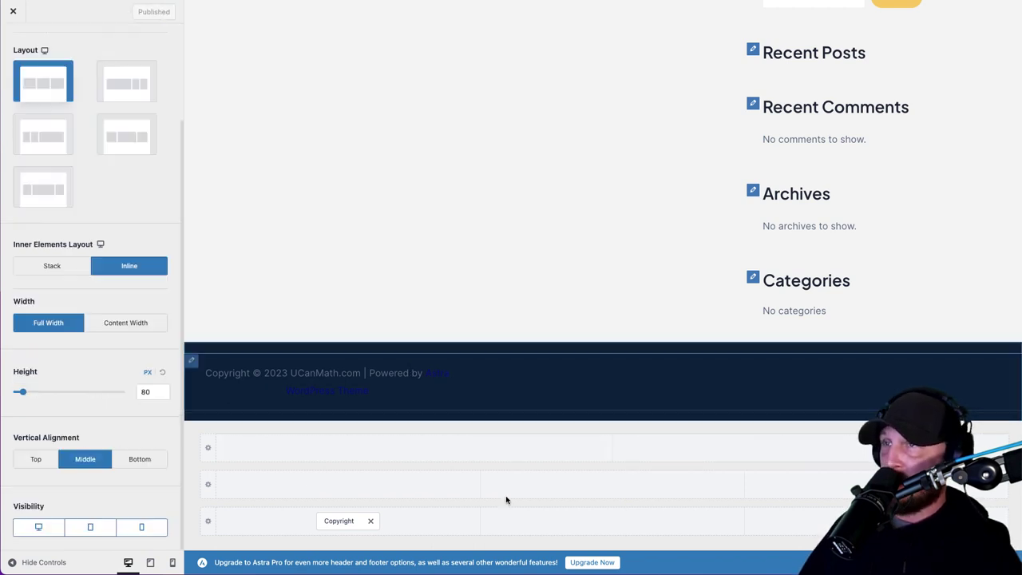
{"action": "left_click", "coordinate": [518, 522]}
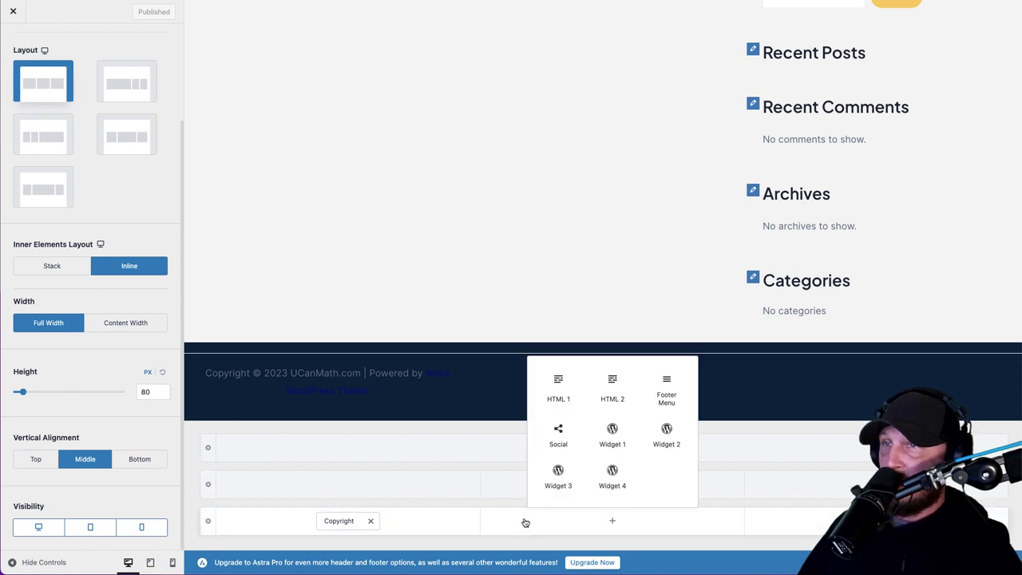
{"action": "left_click", "coordinate": [667, 392]}
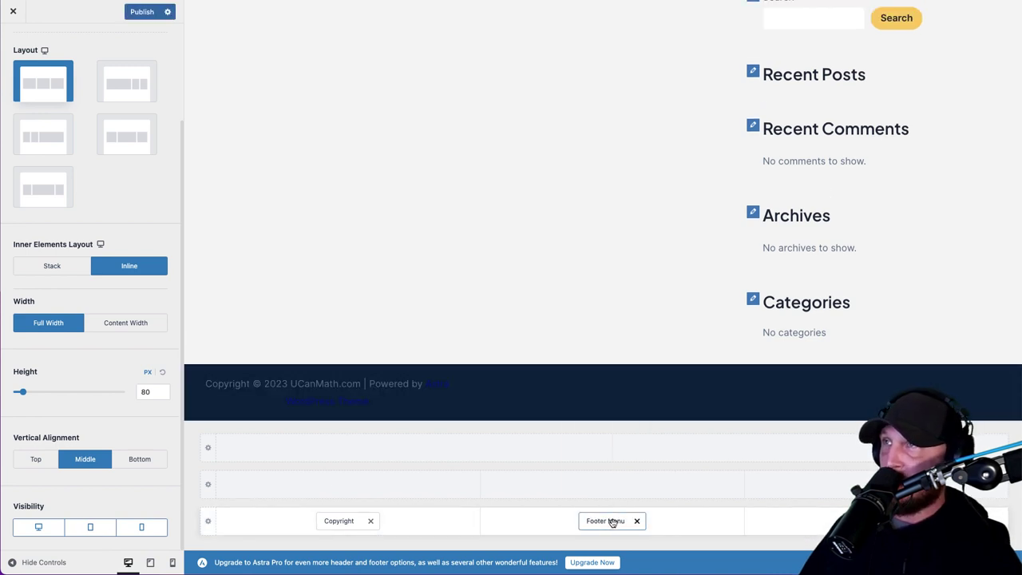
Step: Set the footer menu's normal, hover and active link colors to the white palette color, and publish
{"action": "left_click", "coordinate": [612, 520]}
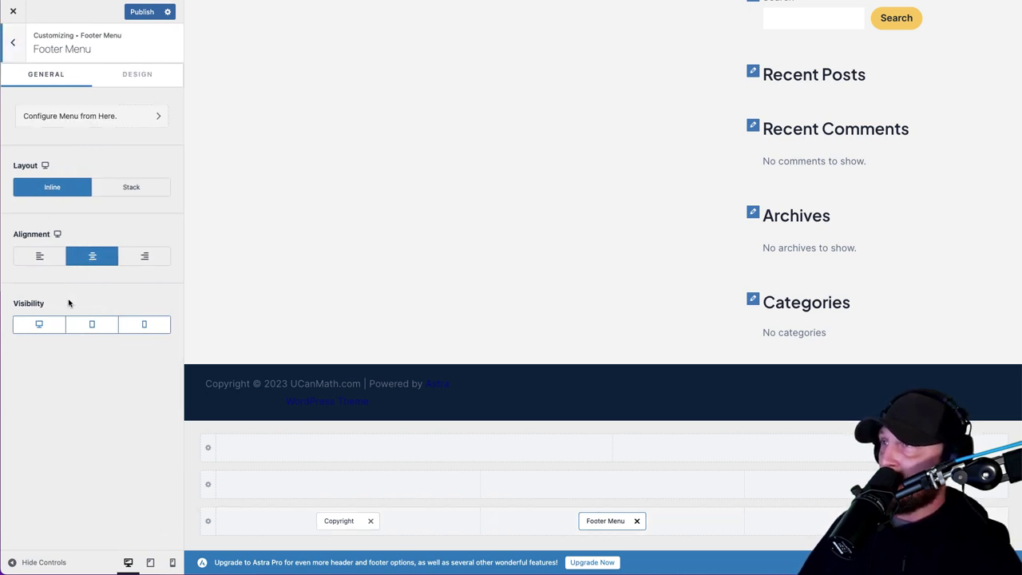
{"action": "left_click", "coordinate": [144, 83]}
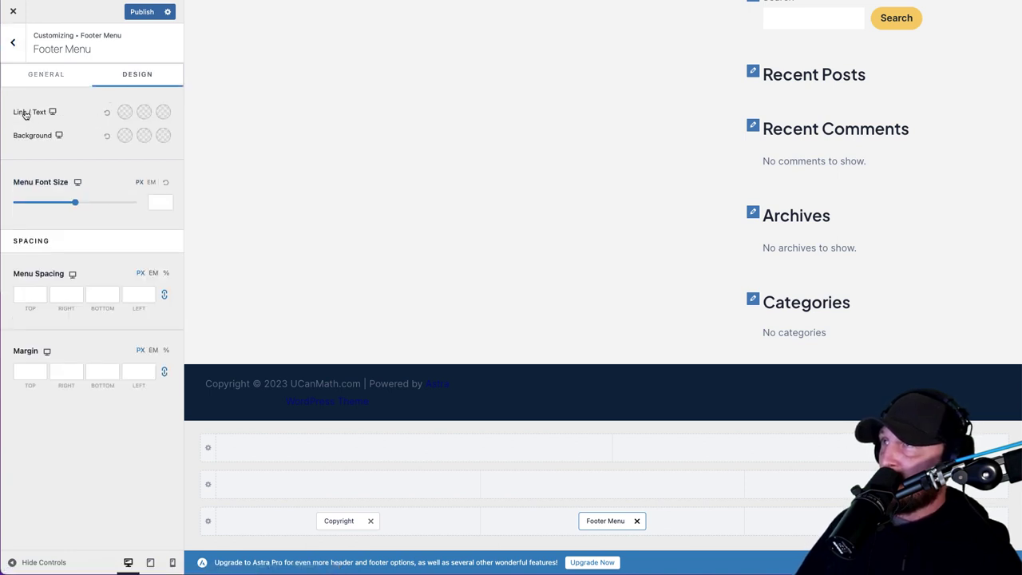
{"action": "left_click", "coordinate": [126, 113]}
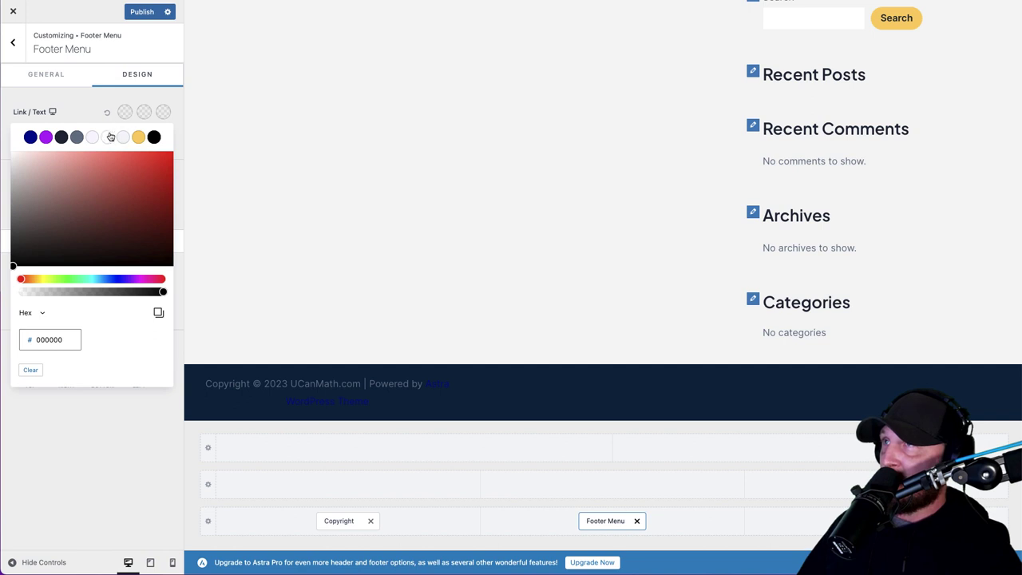
{"action": "left_click", "coordinate": [107, 136]}
{"action": "left_click", "coordinate": [84, 109]}
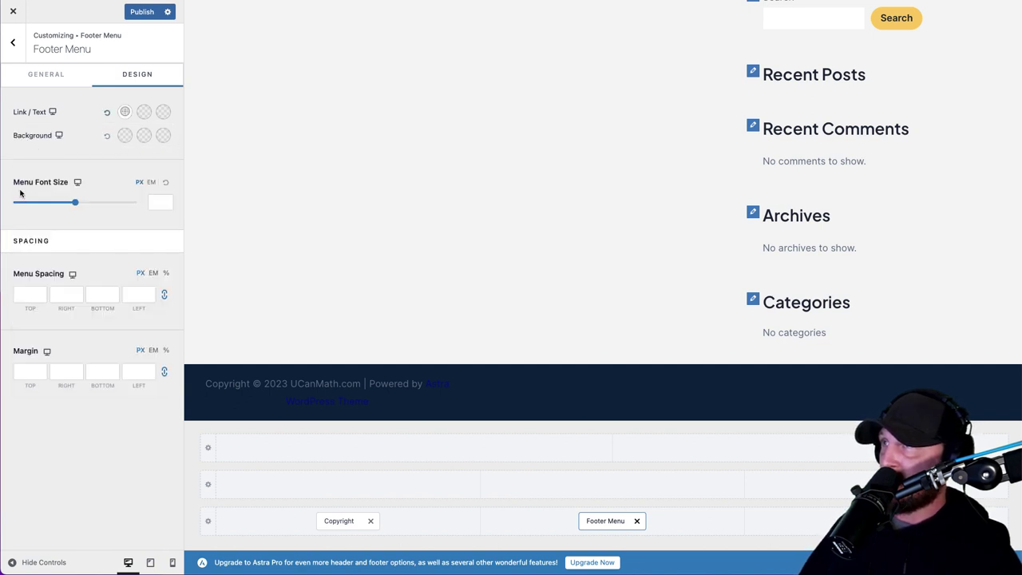
{"action": "left_click", "coordinate": [144, 115]}
{"action": "left_click", "coordinate": [107, 137]}
{"action": "left_click", "coordinate": [123, 136]}
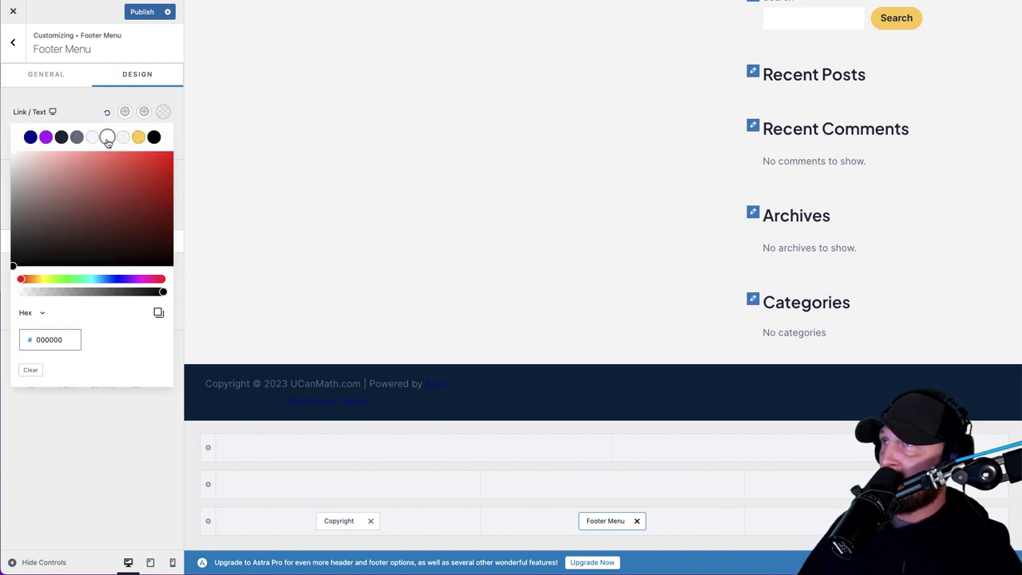
{"action": "left_click", "coordinate": [107, 136]}
{"action": "left_click", "coordinate": [81, 110]}
{"action": "left_click", "coordinate": [142, 12]}
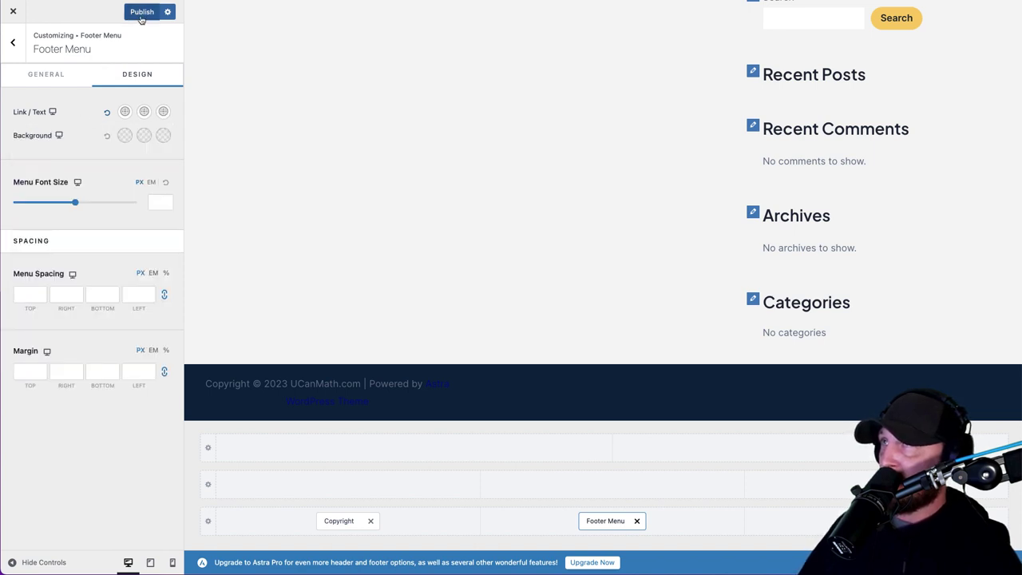
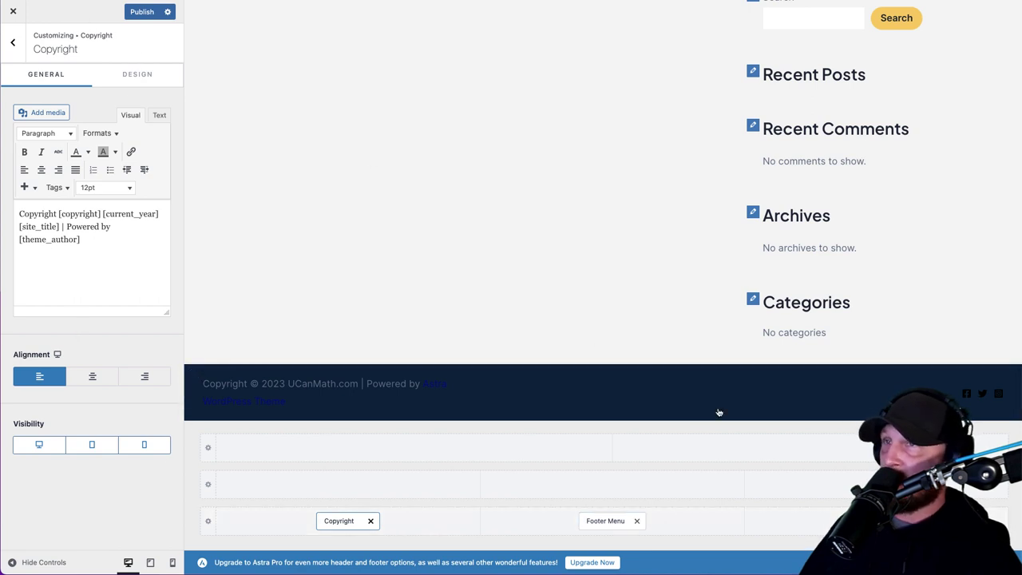
Step: Remove the "| Powered by [theme_author]" part from the footer's Copyright text
{"action": "left_click", "coordinate": [874, 520]}
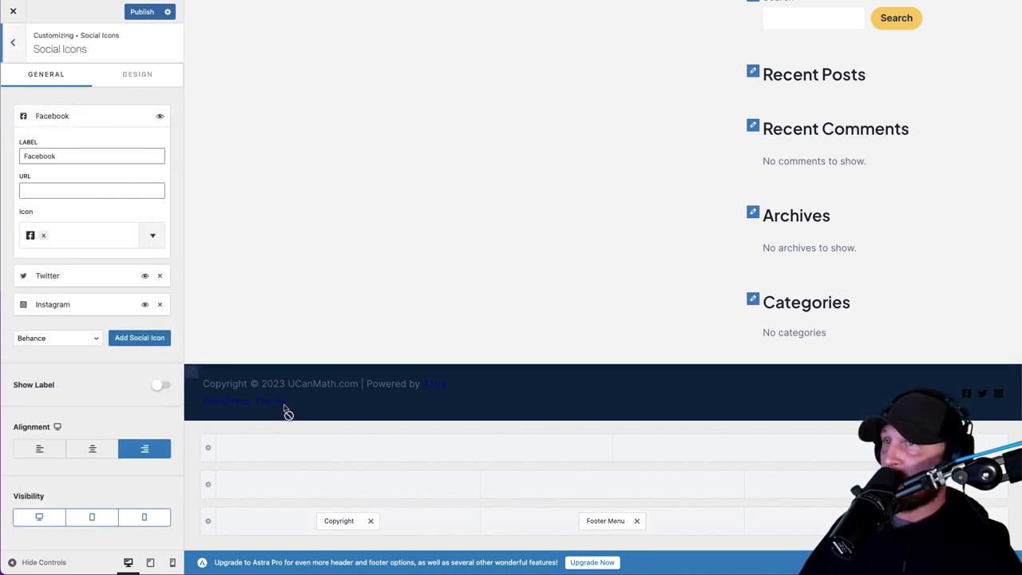
{"action": "left_click", "coordinate": [339, 519]}
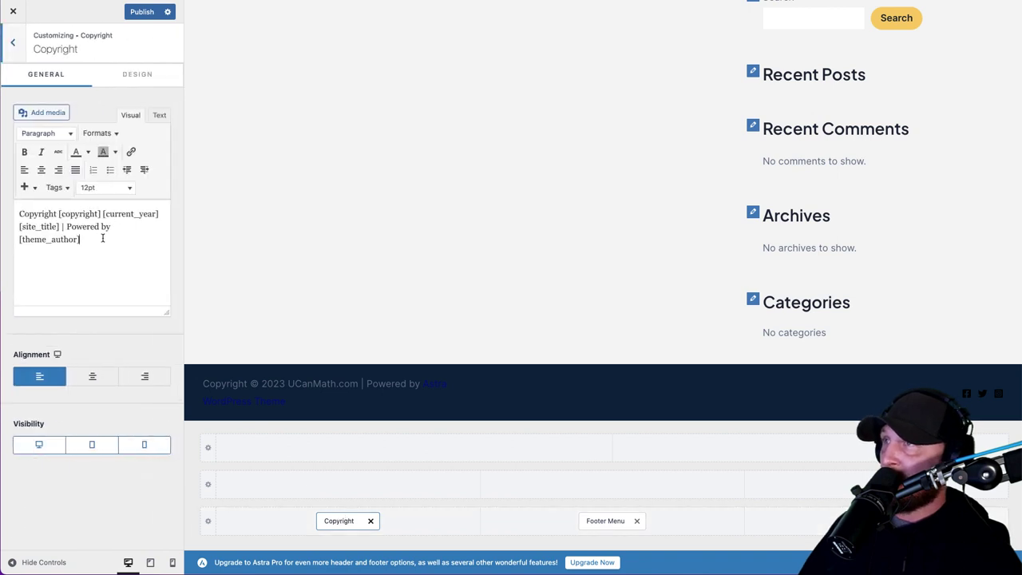
{"action": "left_click_drag", "start_coordinate": [90, 234], "coordinate": [63, 226]}
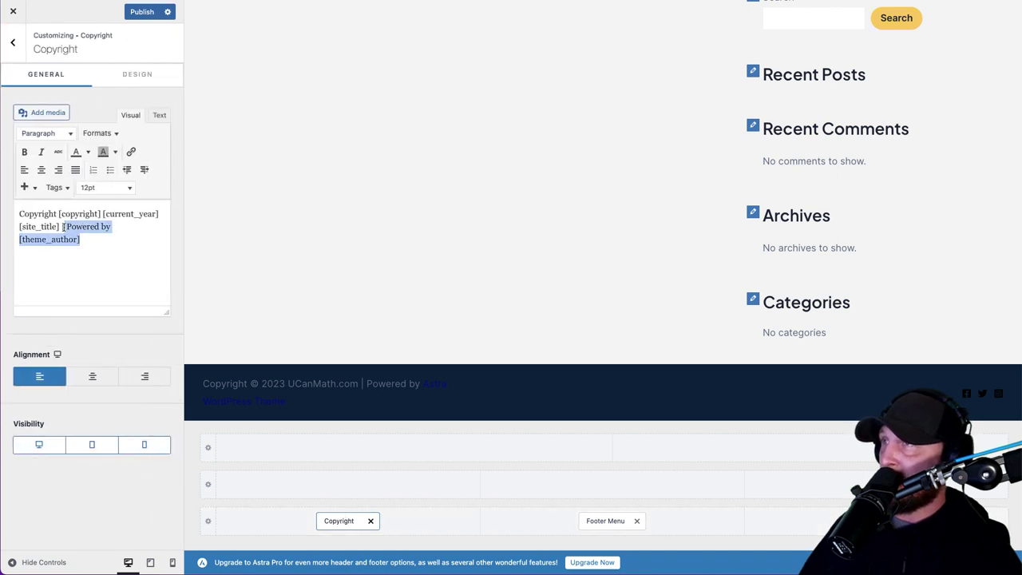
{"action": "key", "text": "BackSpace"}
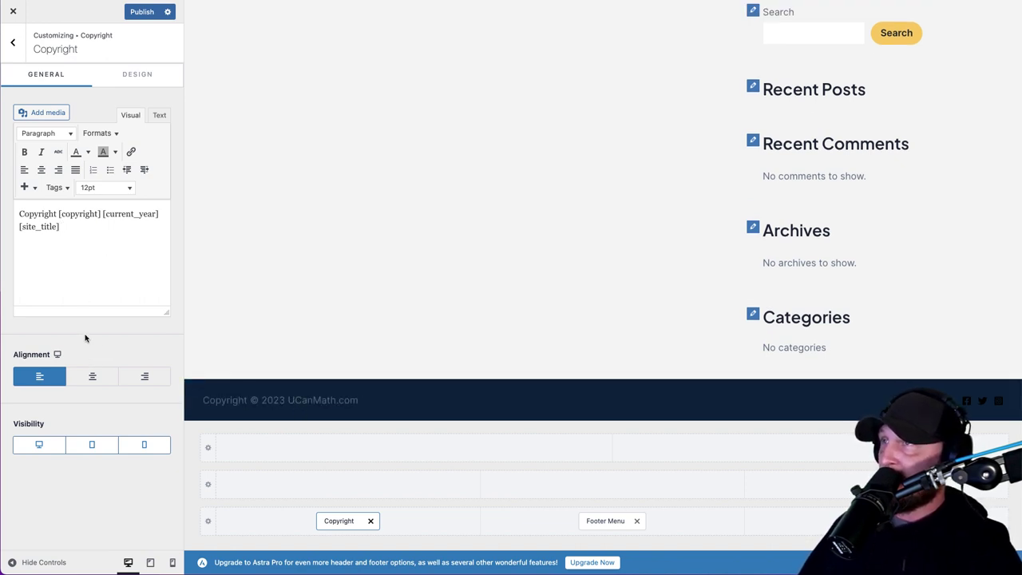
Step: Set the Copyright element's text color to the white palette color and publish the change
{"action": "left_click", "coordinate": [129, 76]}
{"action": "left_click", "coordinate": [163, 105]}
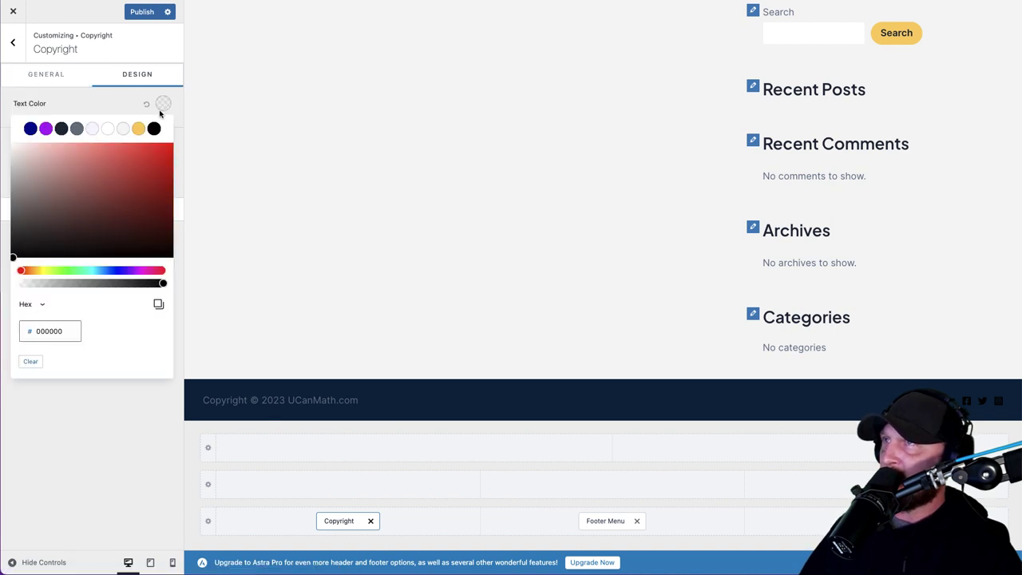
{"action": "left_click", "coordinate": [109, 128]}
{"action": "left_click", "coordinate": [104, 107]}
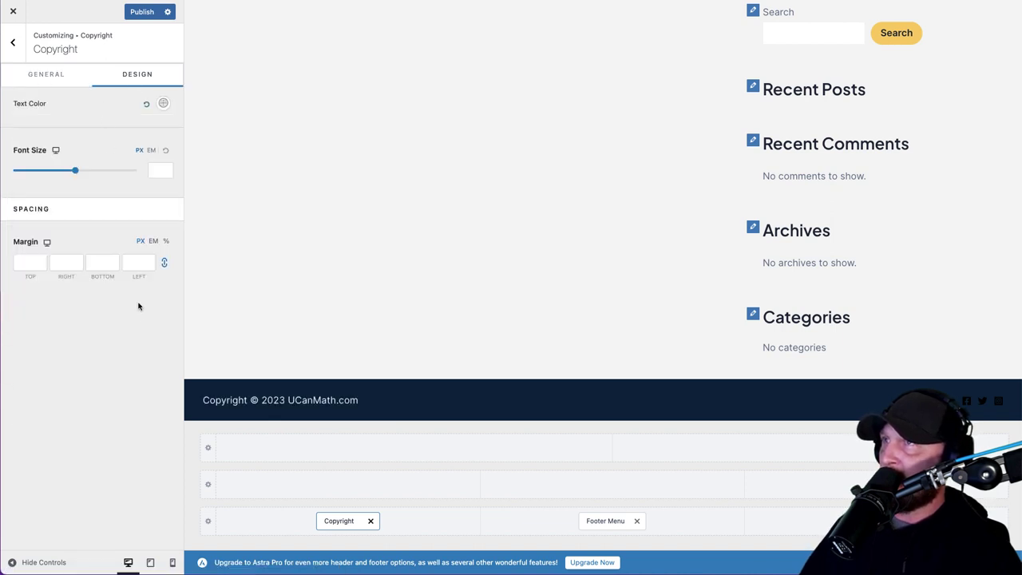
{"action": "left_click", "coordinate": [142, 11]}
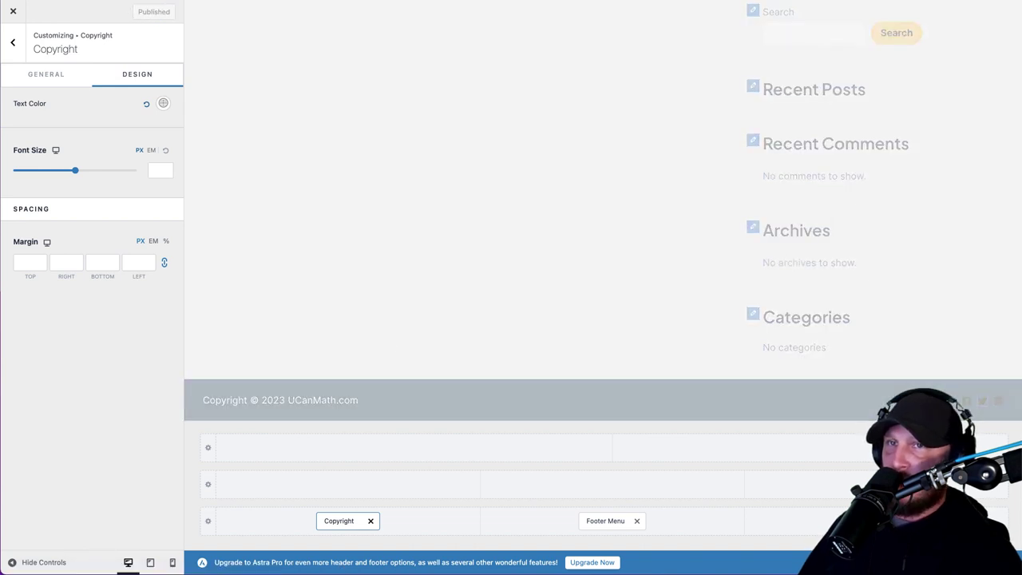
Step: Set the footer social icons' normal and hover icon colors to the white palette color, and publish
{"action": "left_click", "coordinate": [918, 521]}
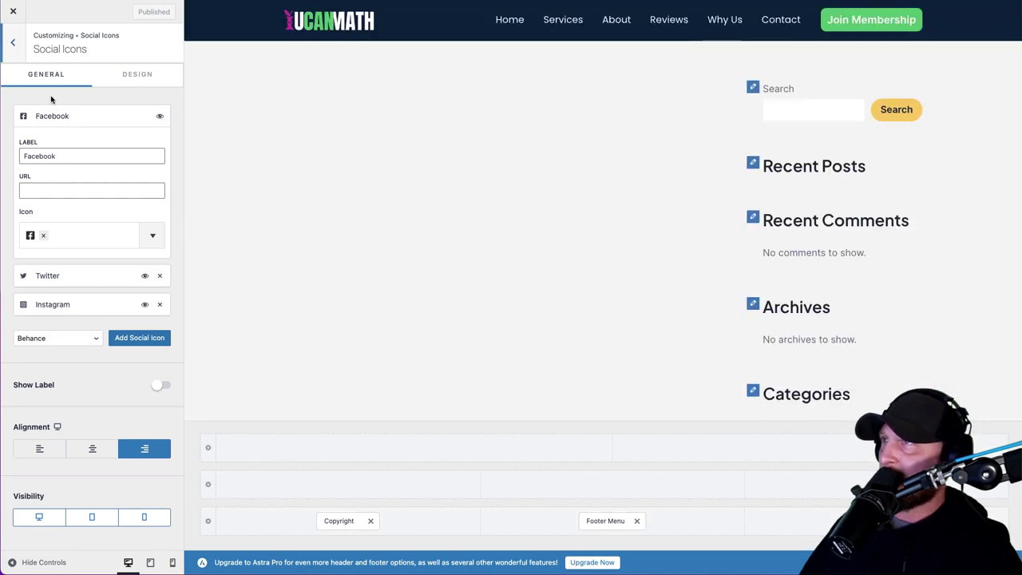
{"action": "left_click", "coordinate": [132, 74]}
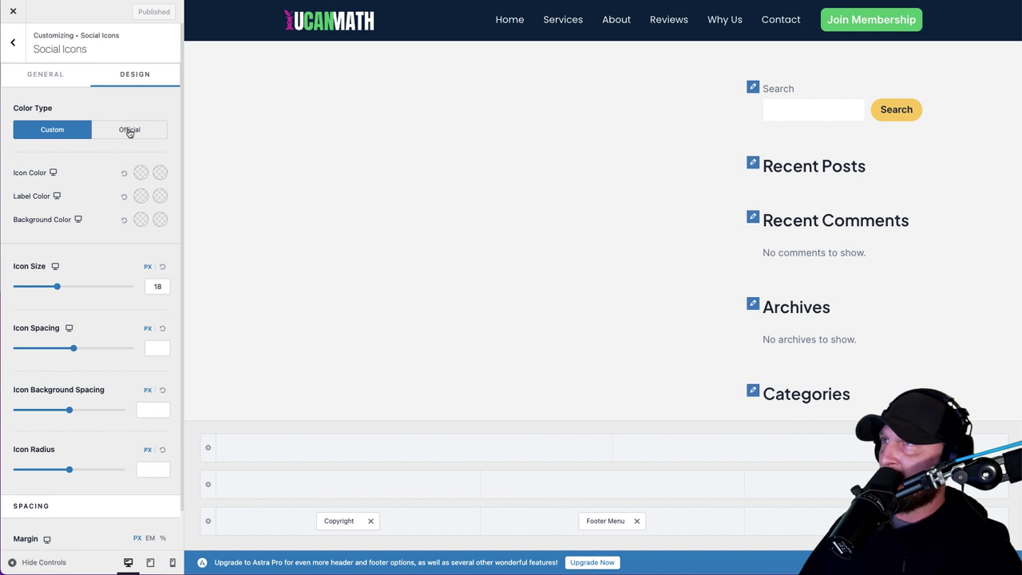
{"action": "left_click", "coordinate": [141, 171]}
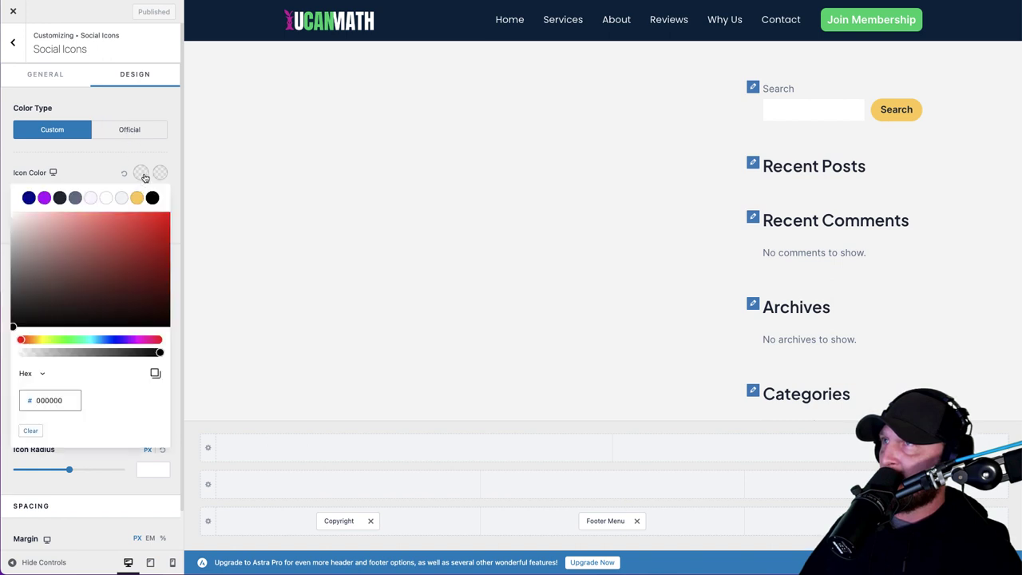
{"action": "left_click", "coordinate": [105, 198]}
{"action": "left_click", "coordinate": [91, 170]}
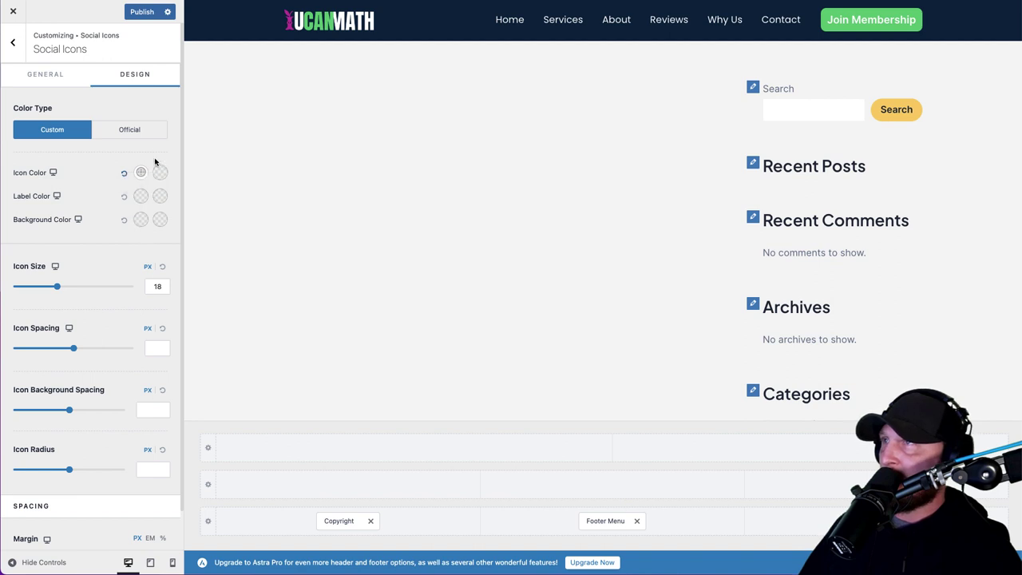
{"action": "left_click", "coordinate": [160, 173]}
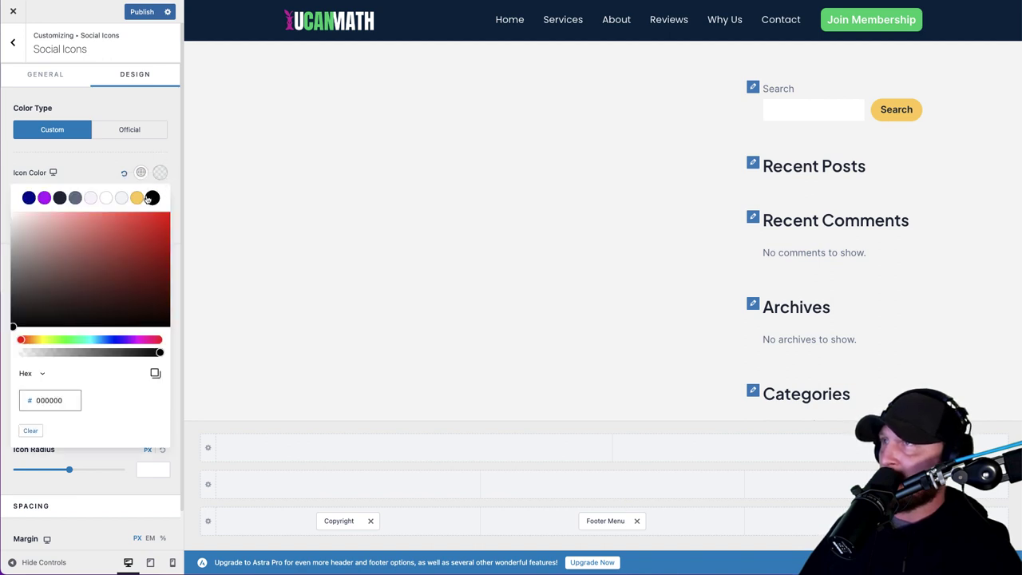
{"action": "left_click", "coordinate": [106, 198]}
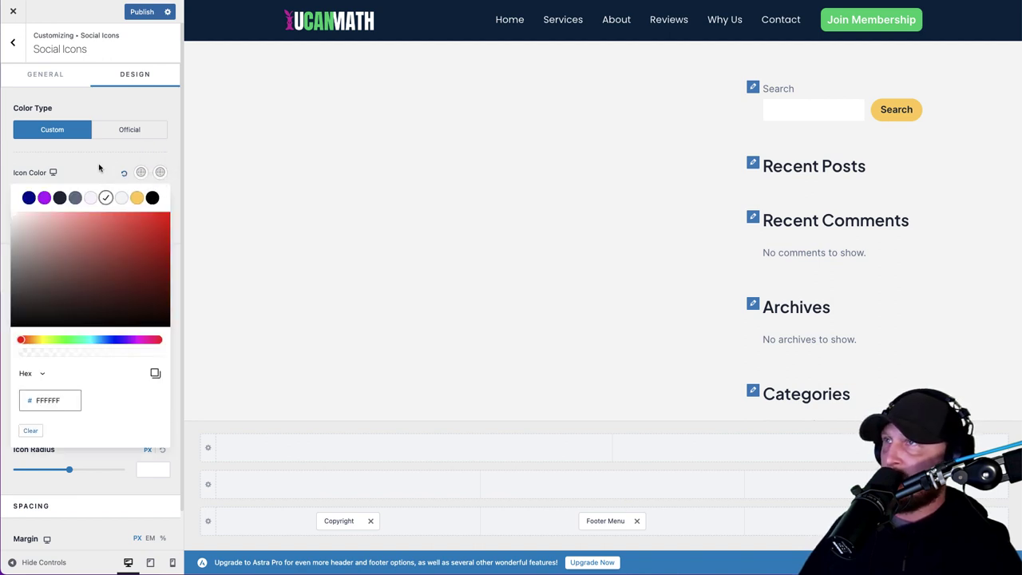
{"action": "left_click", "coordinate": [99, 167]}
{"action": "left_click", "coordinate": [139, 13]}
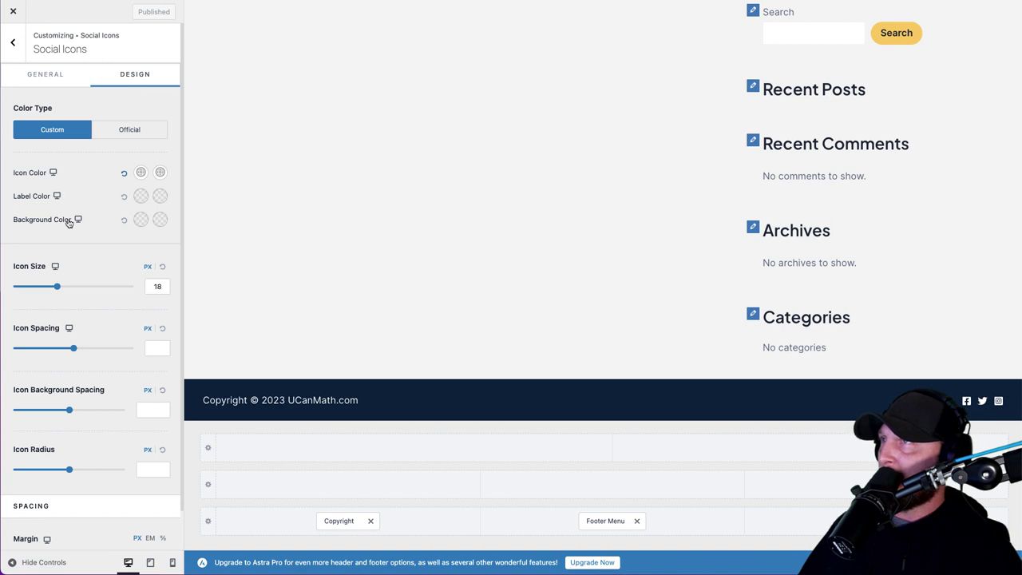
Step: Set the footer social icons' icon size to 20 px and publish the change
{"action": "scroll", "coordinate": [68, 222], "scroll_direction": "down", "scroll_amount": 1}
{"action": "scroll", "coordinate": [68, 222], "scroll_direction": "up", "scroll_amount": 1}
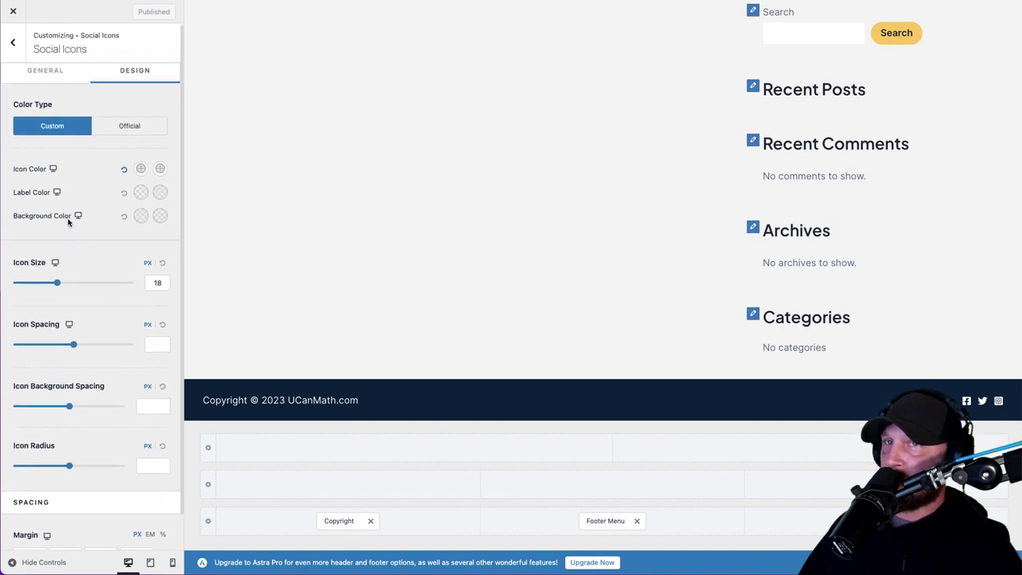
{"action": "scroll", "coordinate": [68, 223], "scroll_direction": "down", "scroll_amount": 1}
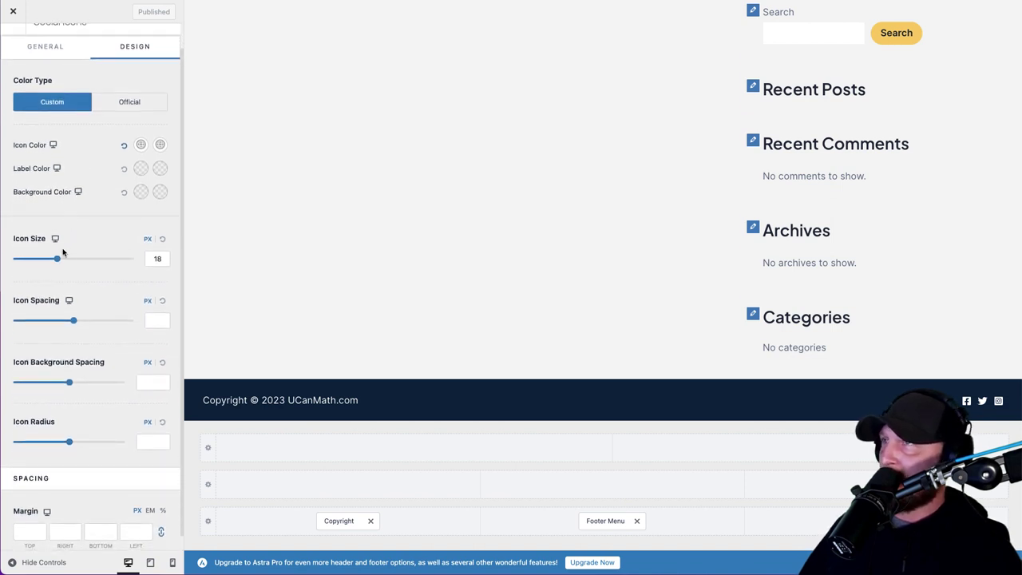
{"action": "left_click_drag", "start_coordinate": [57, 260], "coordinate": [62, 259]}
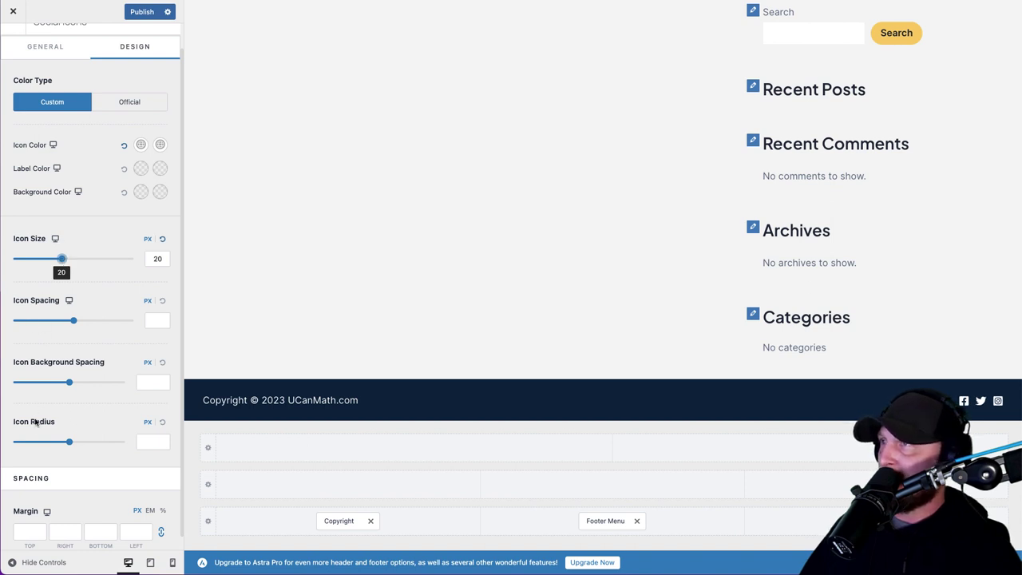
{"action": "scroll", "coordinate": [37, 431], "scroll_direction": "down", "scroll_amount": 1}
{"action": "scroll", "coordinate": [98, 279], "scroll_direction": "up", "scroll_amount": 2}
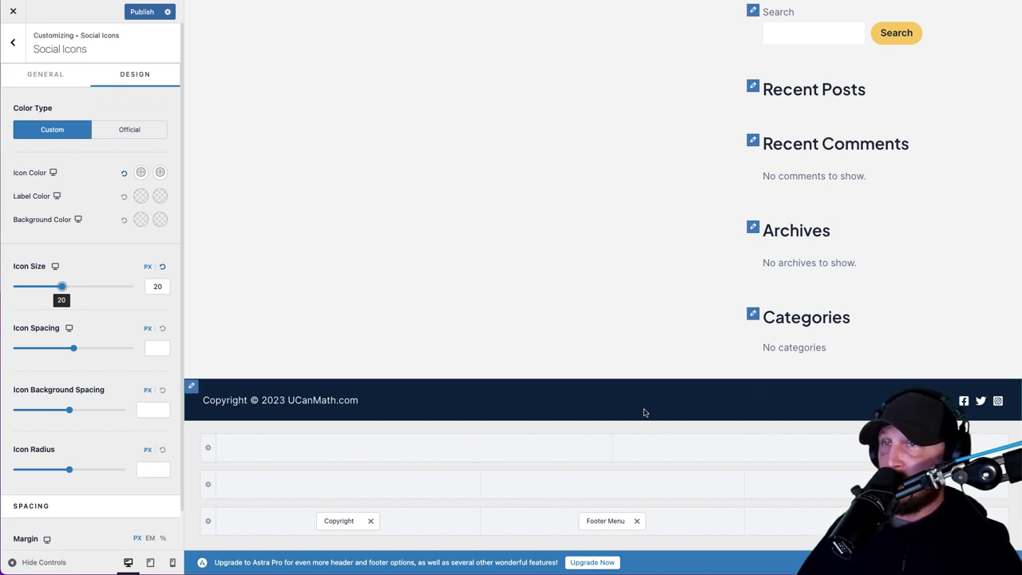
{"action": "scroll", "coordinate": [548, 314], "scroll_direction": "up", "scroll_amount": 1}
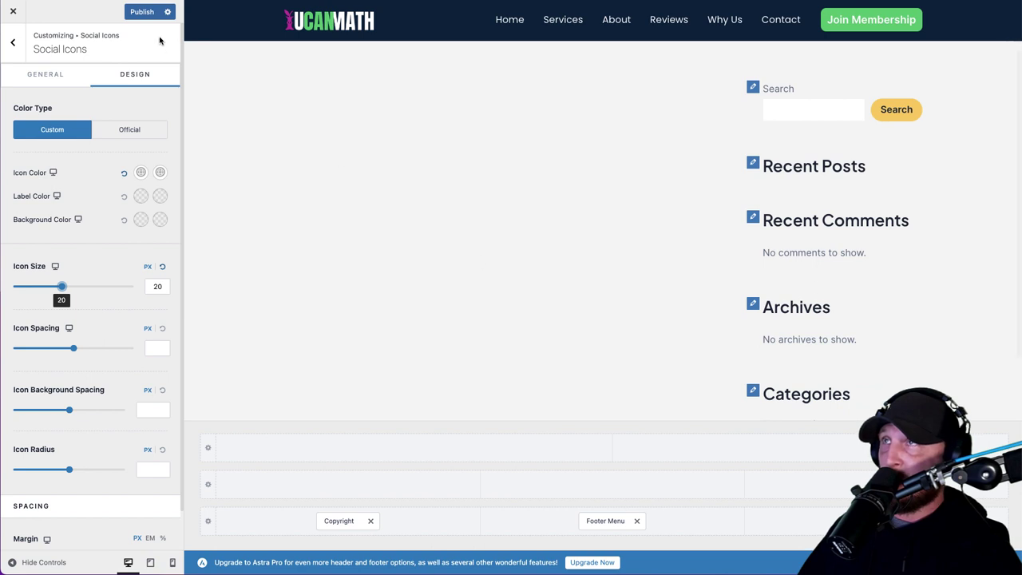
{"action": "left_click", "coordinate": [143, 14]}
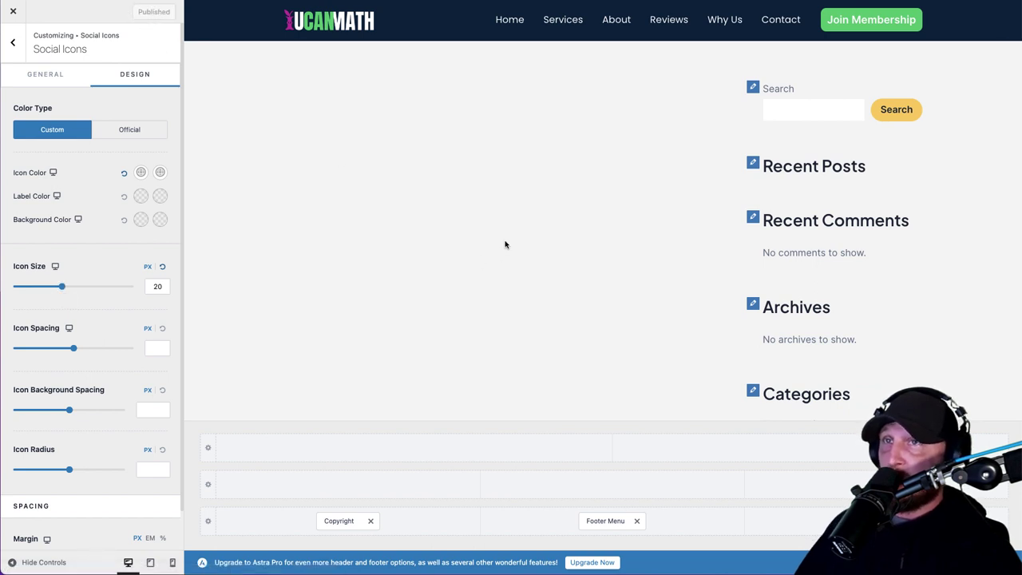
{"action": "scroll", "coordinate": [516, 285], "scroll_direction": "down", "scroll_amount": 2}
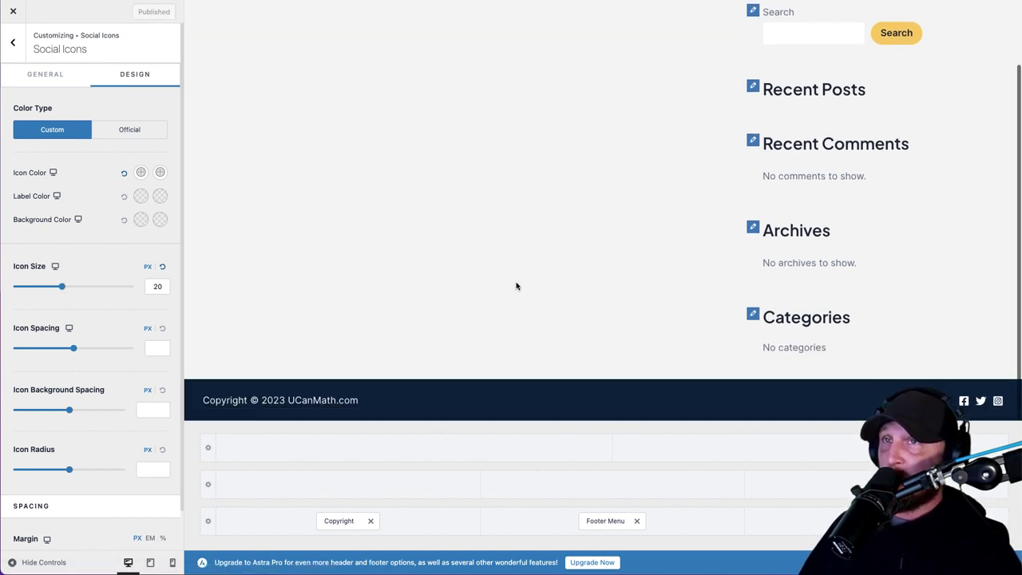
{"action": "scroll", "coordinate": [516, 286], "scroll_direction": "up", "scroll_amount": 2}
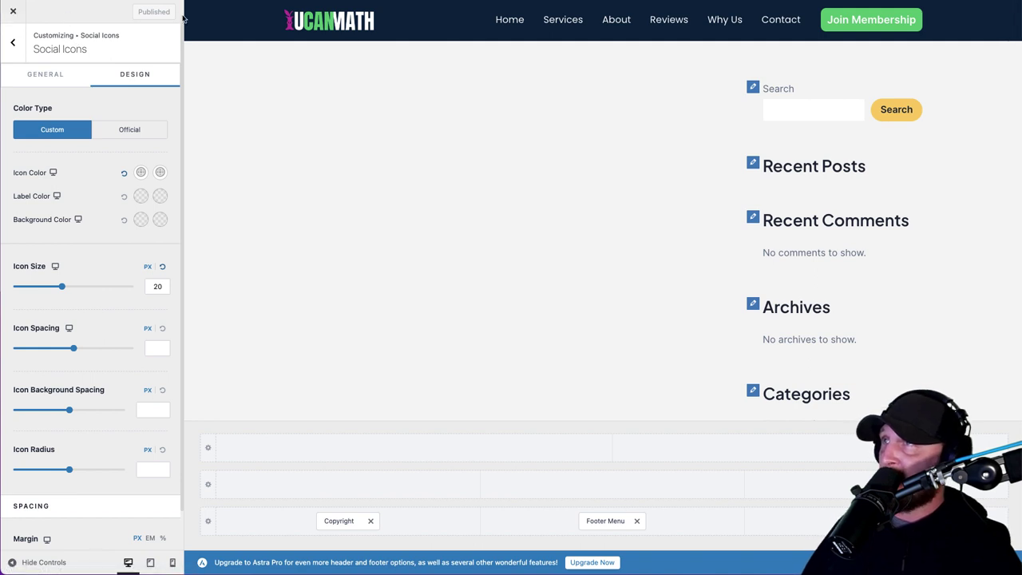
Step: Examine the global typography presets and the base and heading font settings
{"action": "left_click", "coordinate": [14, 45]}
{"action": "left_click", "coordinate": [14, 43]}
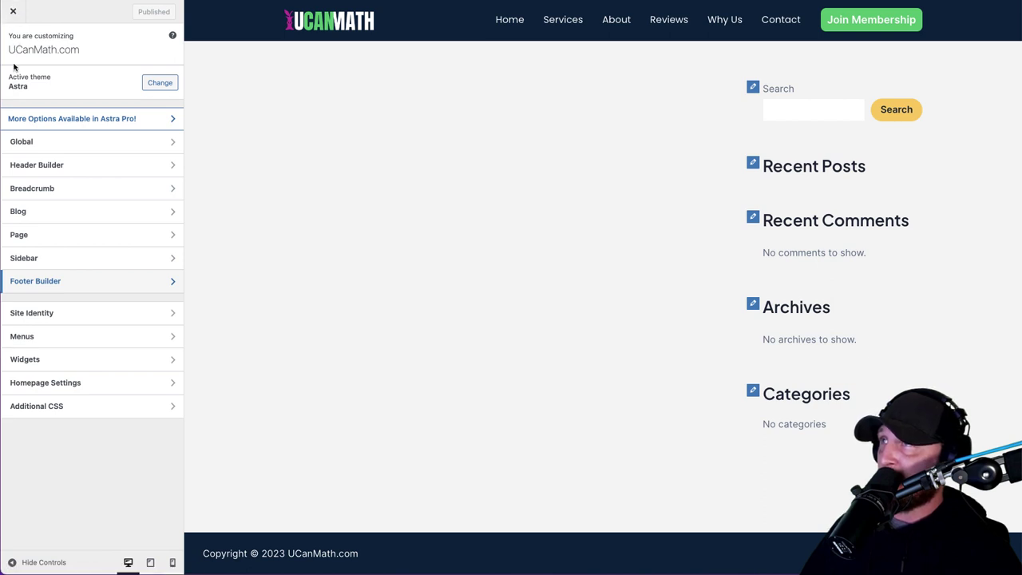
{"action": "left_click", "coordinate": [43, 144]}
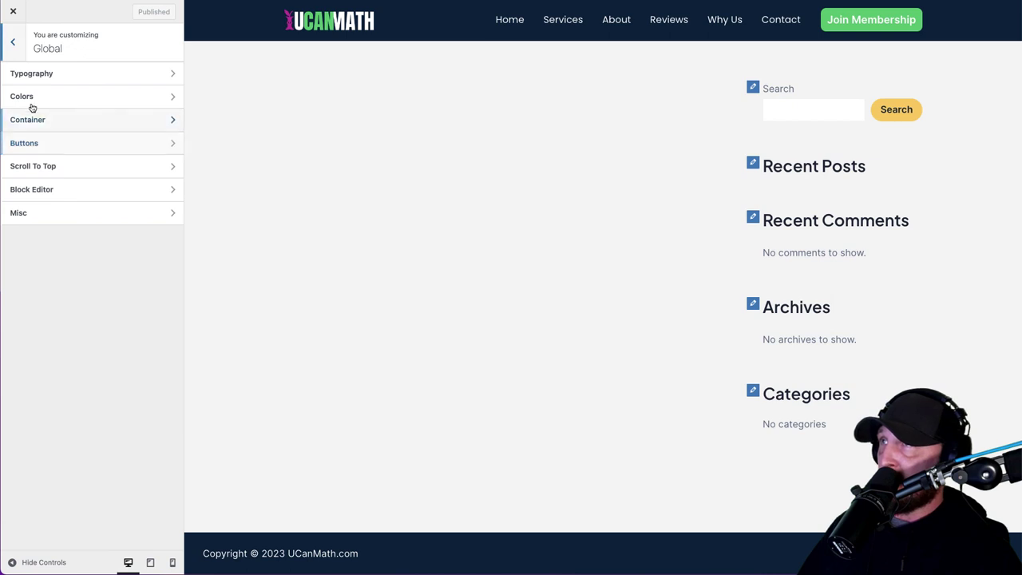
{"action": "left_click", "coordinate": [27, 75]}
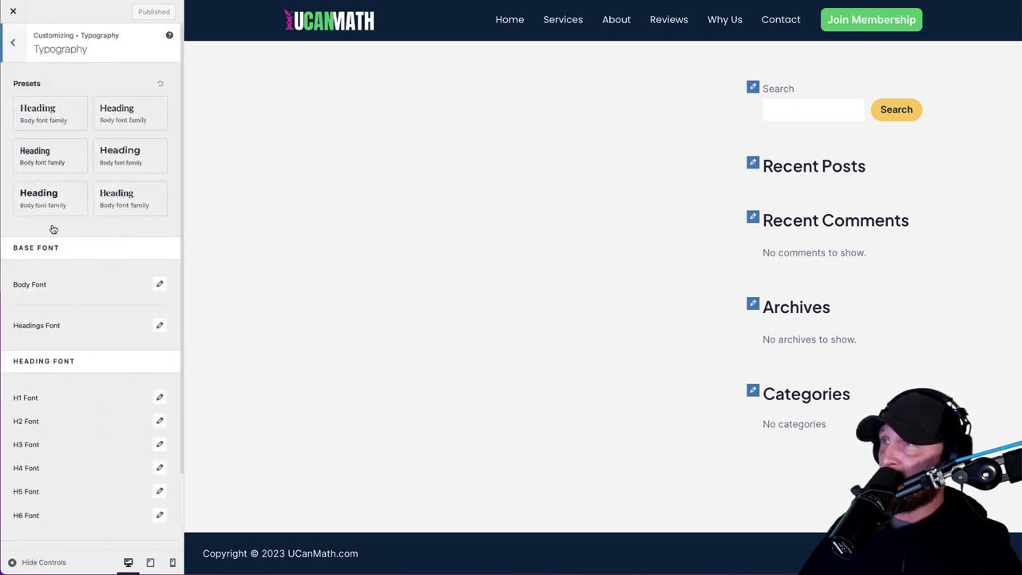
{"action": "scroll", "coordinate": [111, 166], "scroll_direction": "down", "scroll_amount": 1}
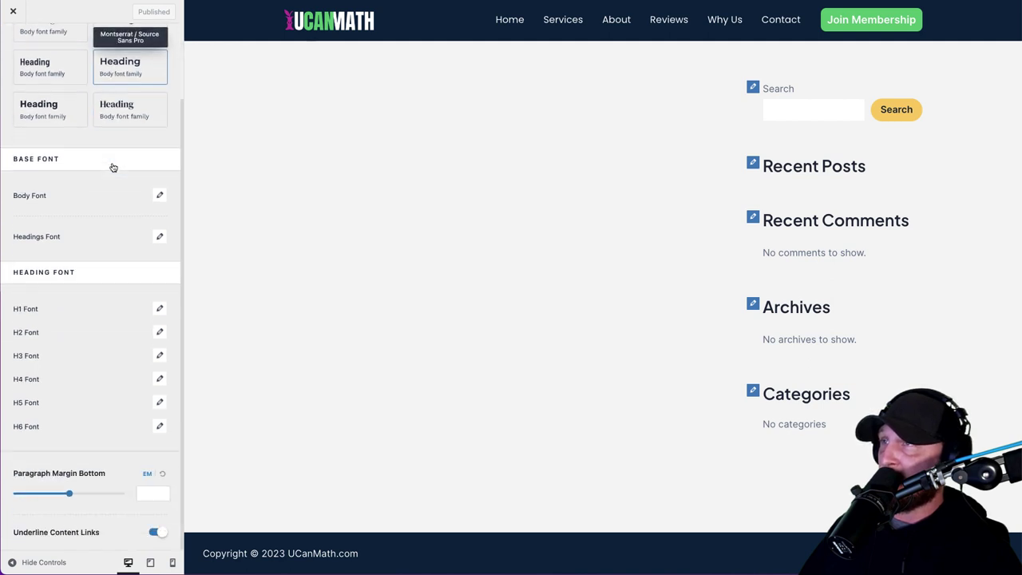
{"action": "scroll", "coordinate": [112, 167], "scroll_direction": "up", "scroll_amount": 1}
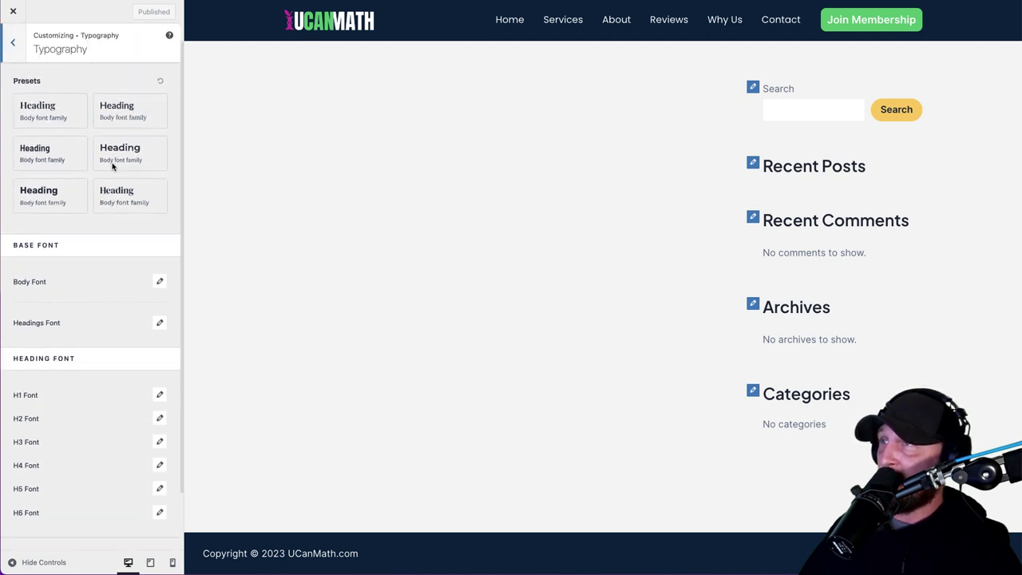
{"action": "left_click", "coordinate": [13, 44]}
Step: Set the global site background color to the white palette color and publish the change
{"action": "left_click", "coordinate": [27, 98]}
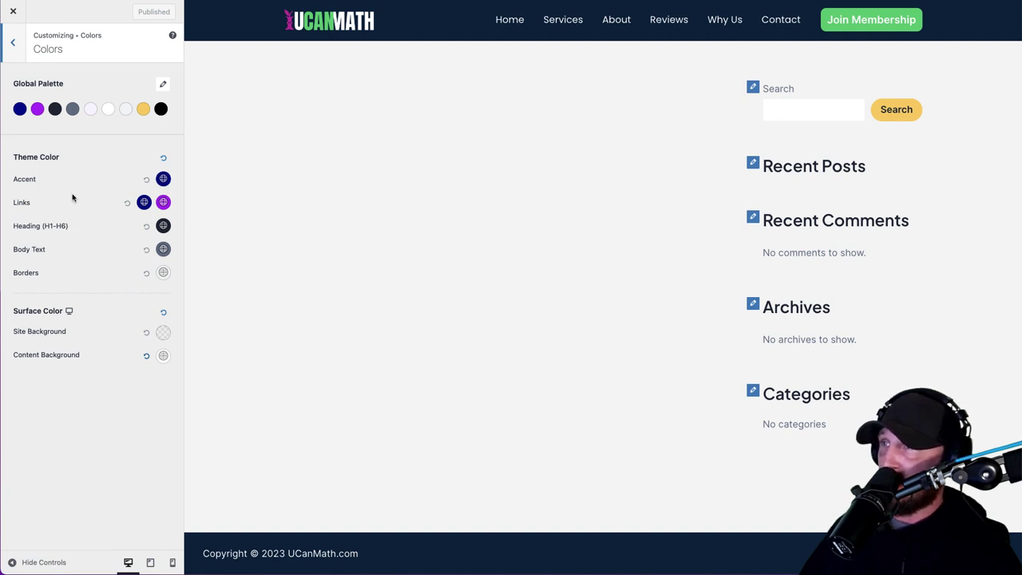
{"action": "left_click", "coordinate": [163, 334]}
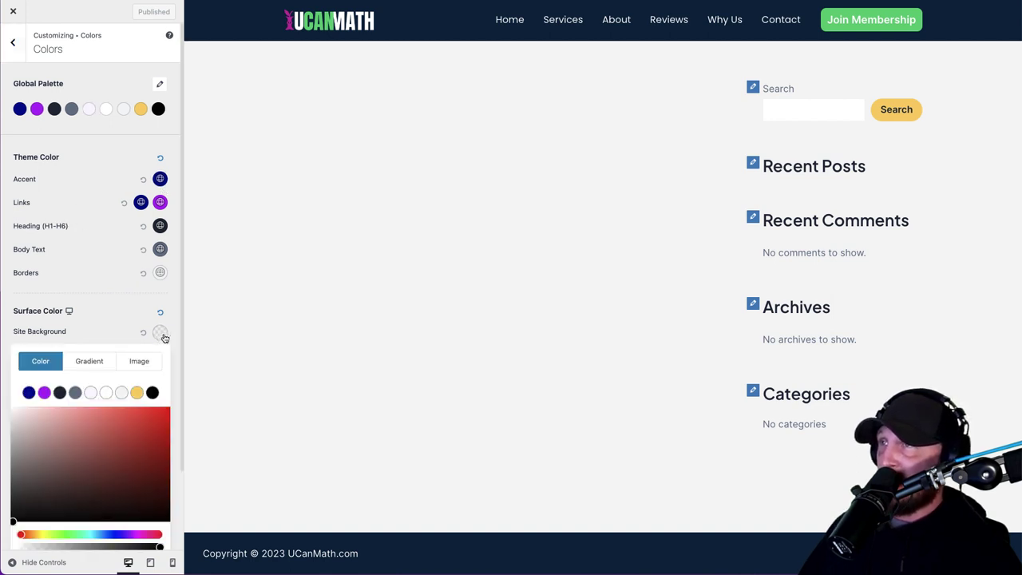
{"action": "left_click", "coordinate": [105, 392]}
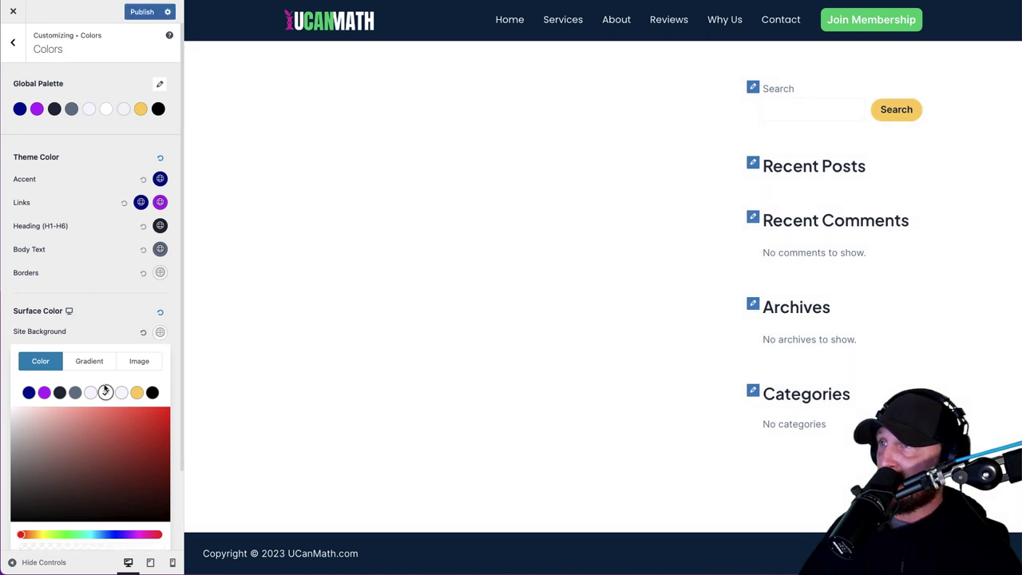
{"action": "left_click", "coordinate": [109, 324]}
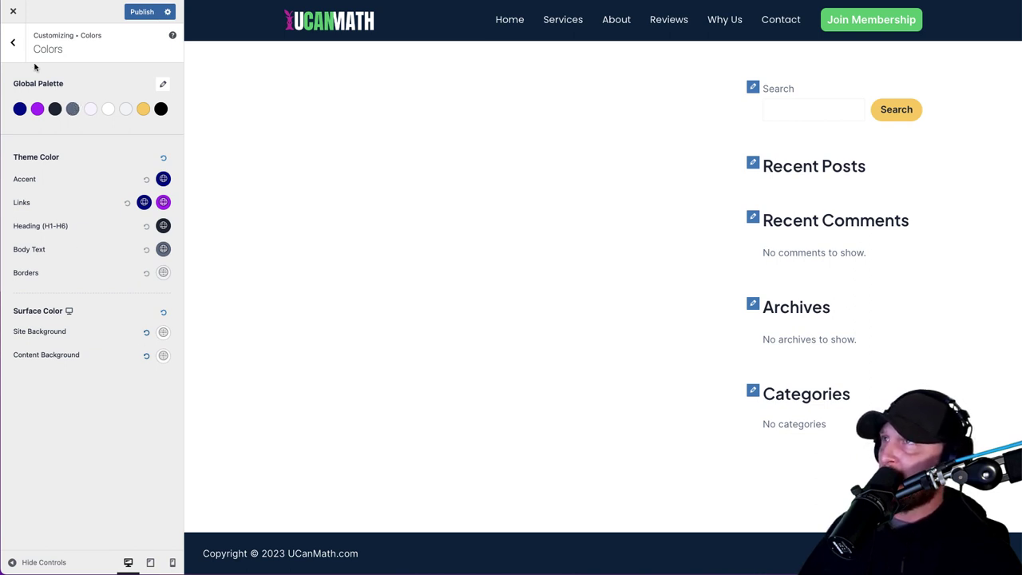
{"action": "left_click", "coordinate": [132, 11]}
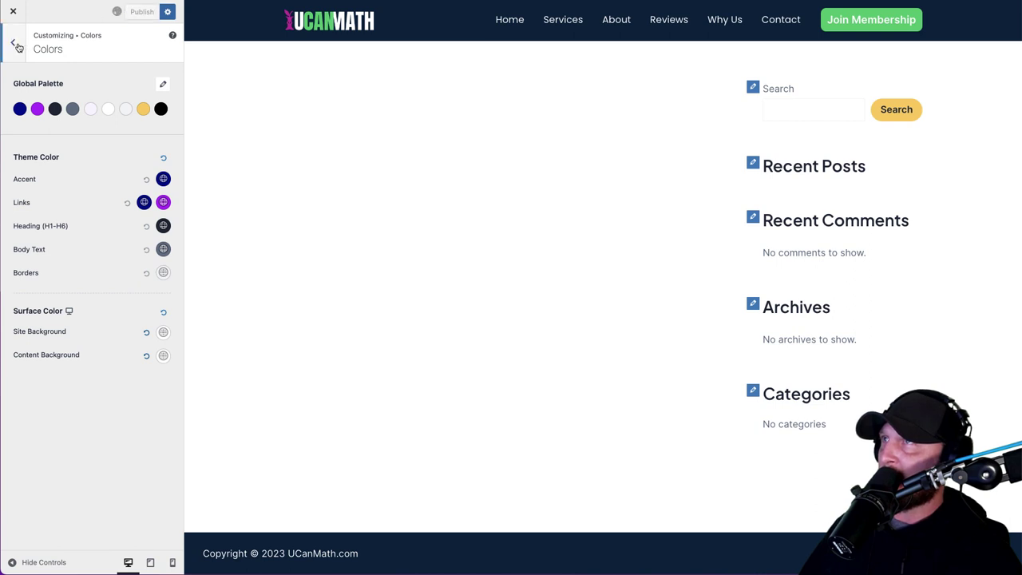
Step: Review the global container layout and container width settings
{"action": "left_click", "coordinate": [13, 42]}
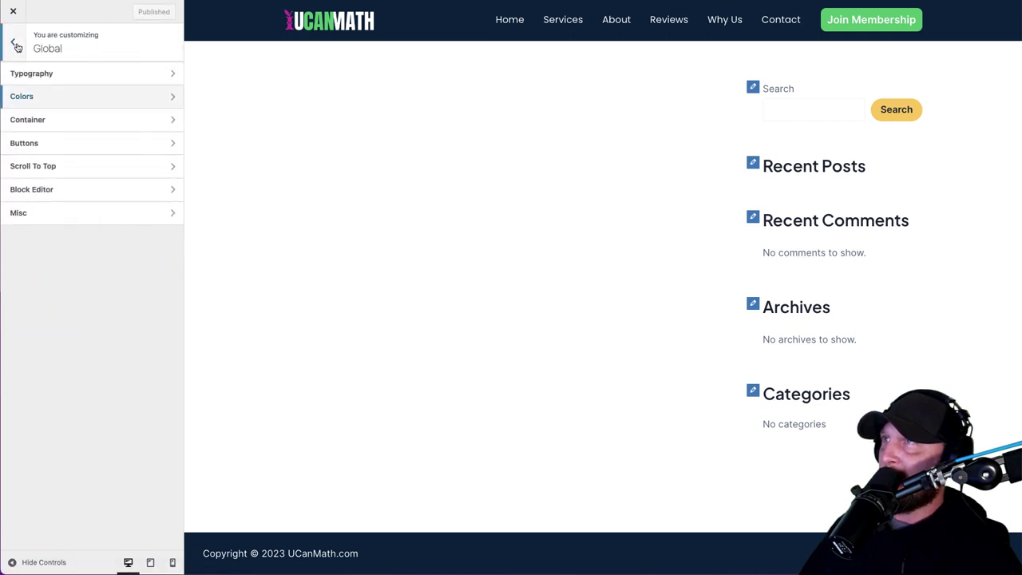
{"action": "left_click", "coordinate": [39, 121]}
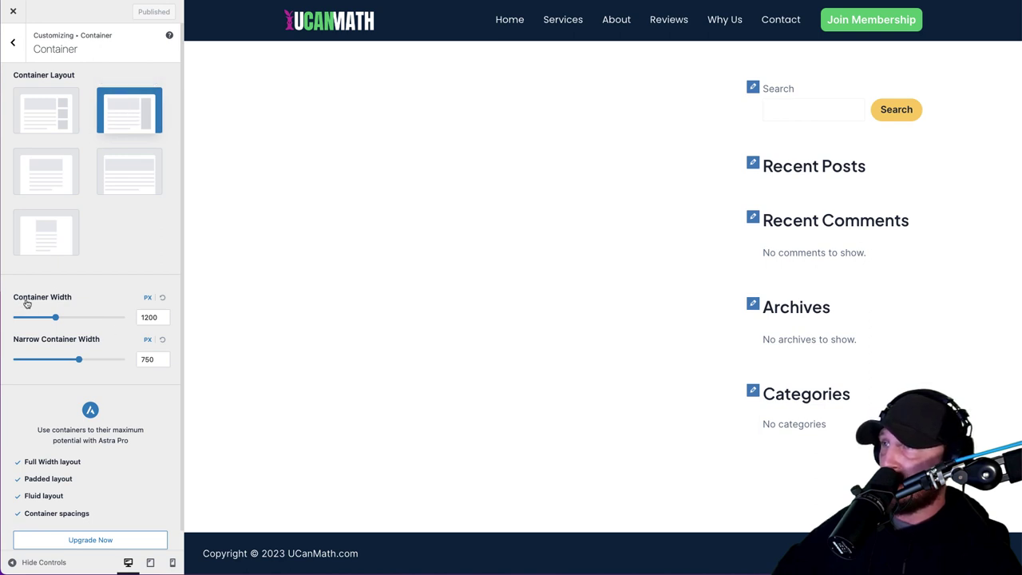
{"action": "left_click", "coordinate": [12, 41]}
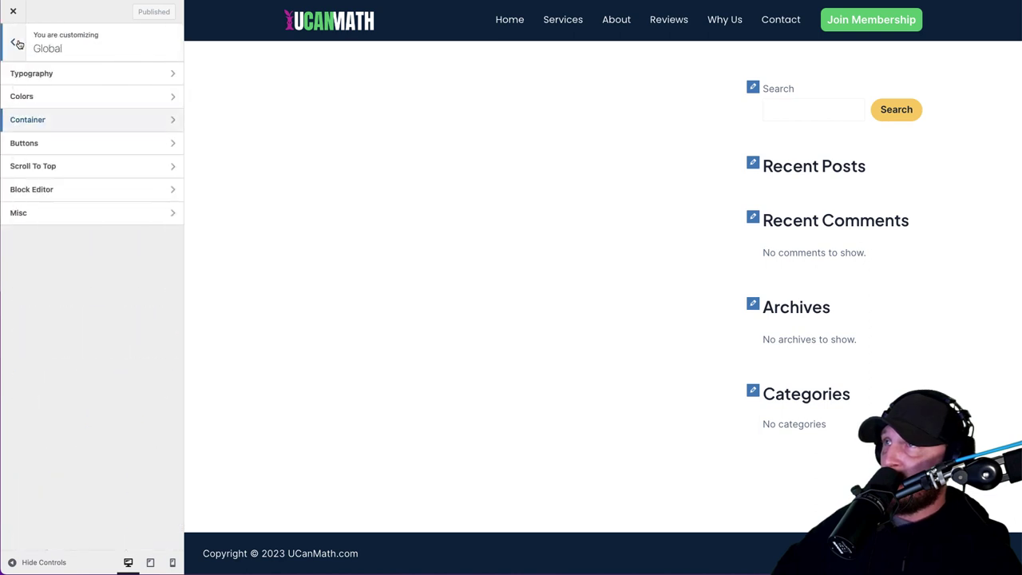
Step: Apply the filled, slightly rounded global button preset and set its normal and hover background colors to 2ECC71
{"action": "left_click", "coordinate": [34, 142]}
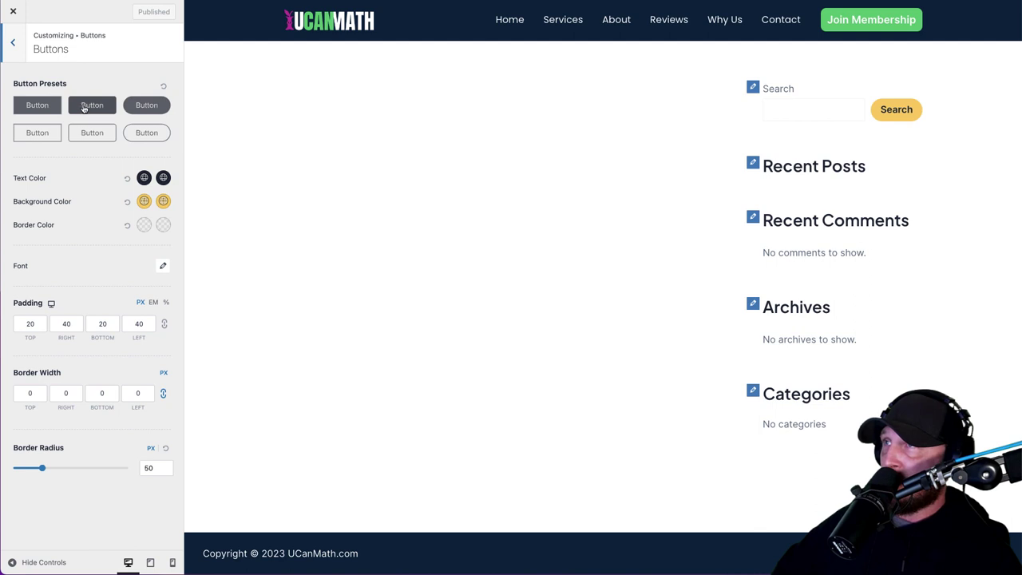
{"action": "left_click", "coordinate": [91, 110]}
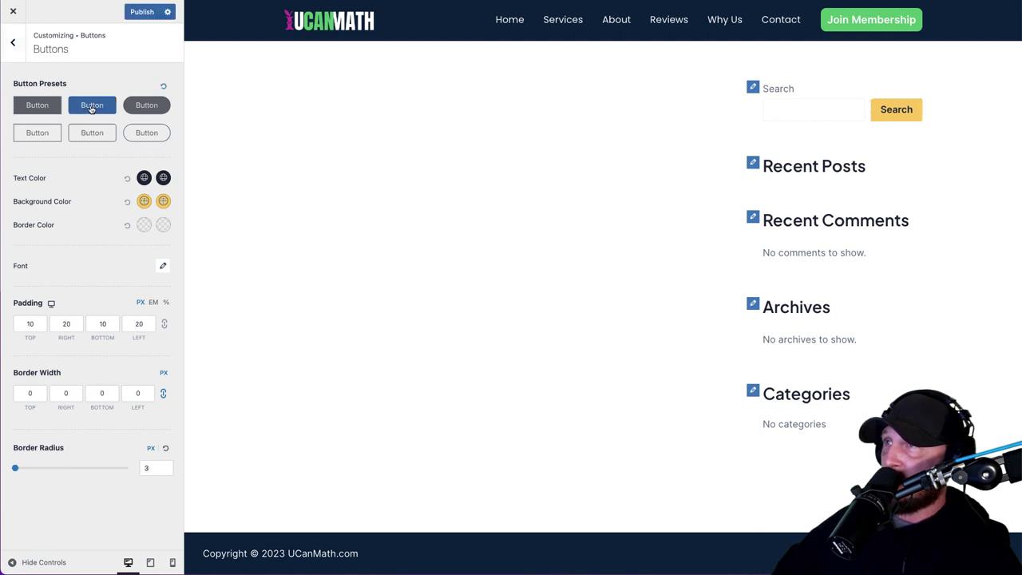
{"action": "left_click", "coordinate": [144, 202]}
{"action": "double_click", "coordinate": [63, 429]}
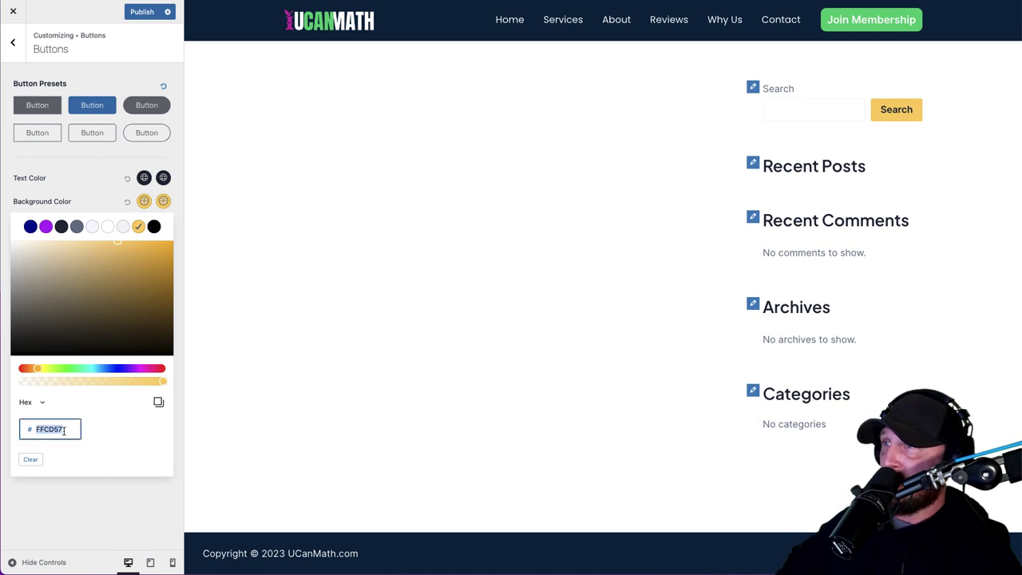
{"action": "type", "text": "2ECC71"}
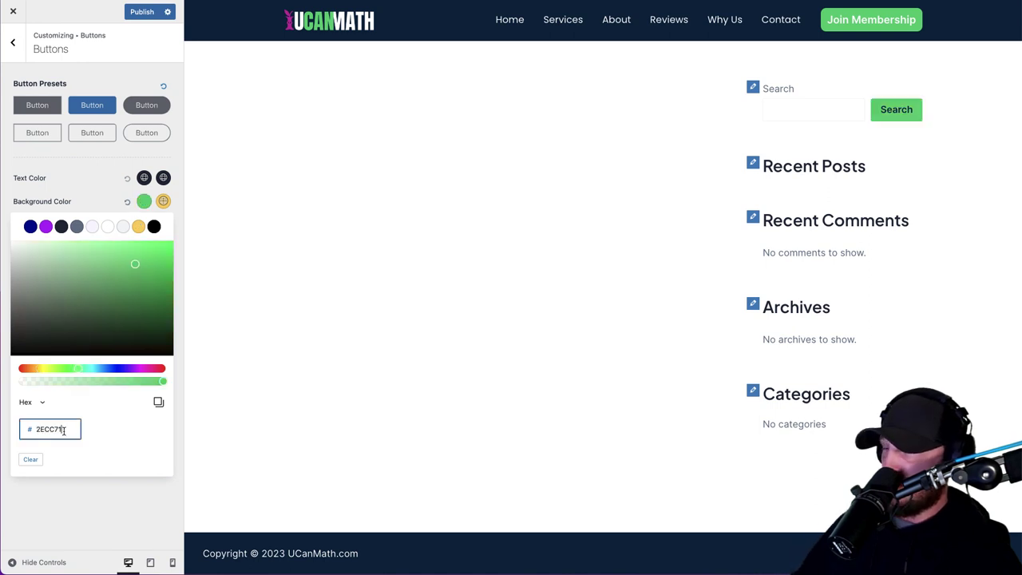
{"action": "left_click", "coordinate": [96, 178]}
{"action": "left_click", "coordinate": [162, 202]}
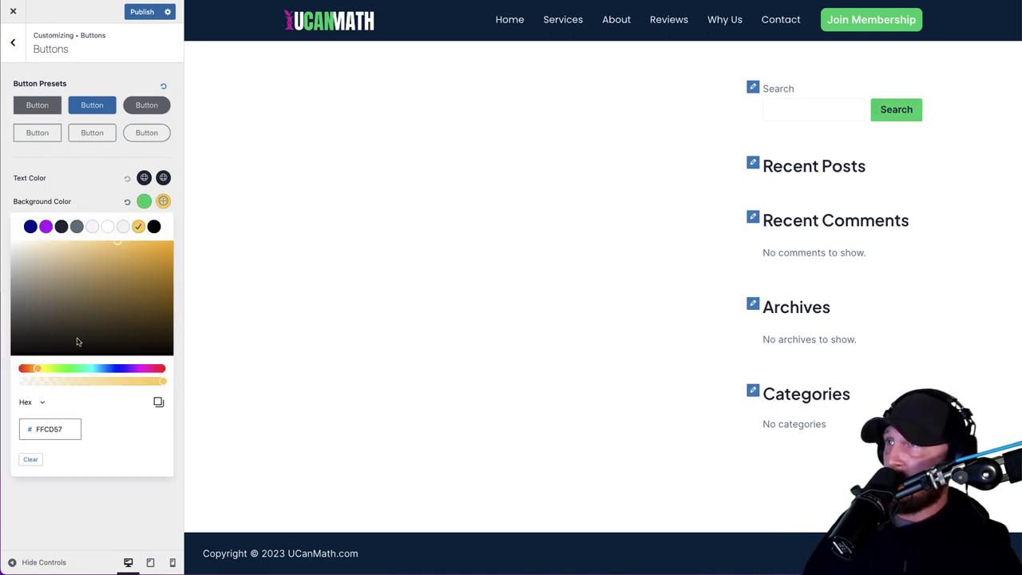
{"action": "double_click", "coordinate": [64, 429]}
{"action": "type", "text": "2ECC71"}
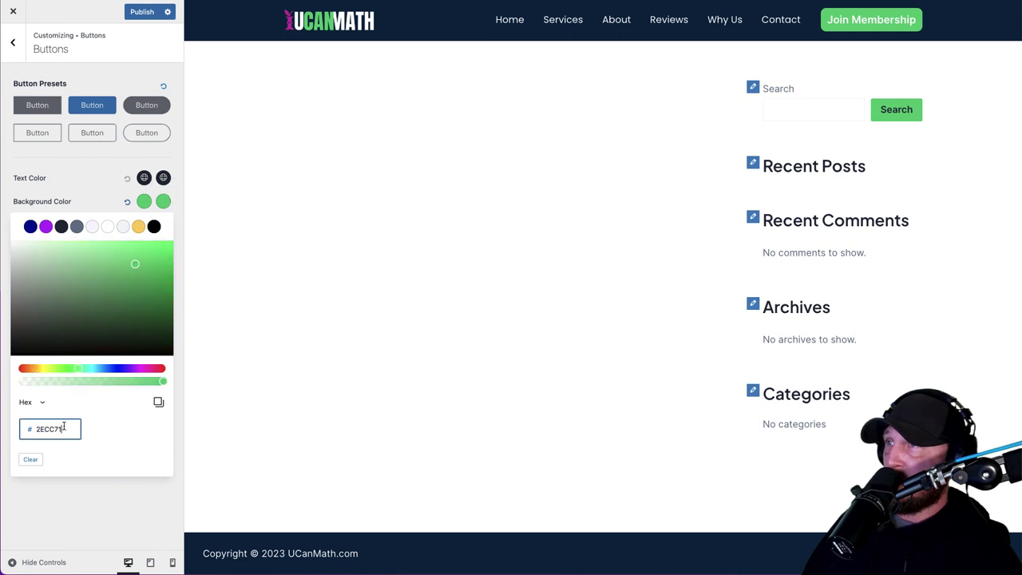
{"action": "left_click", "coordinate": [62, 188]}
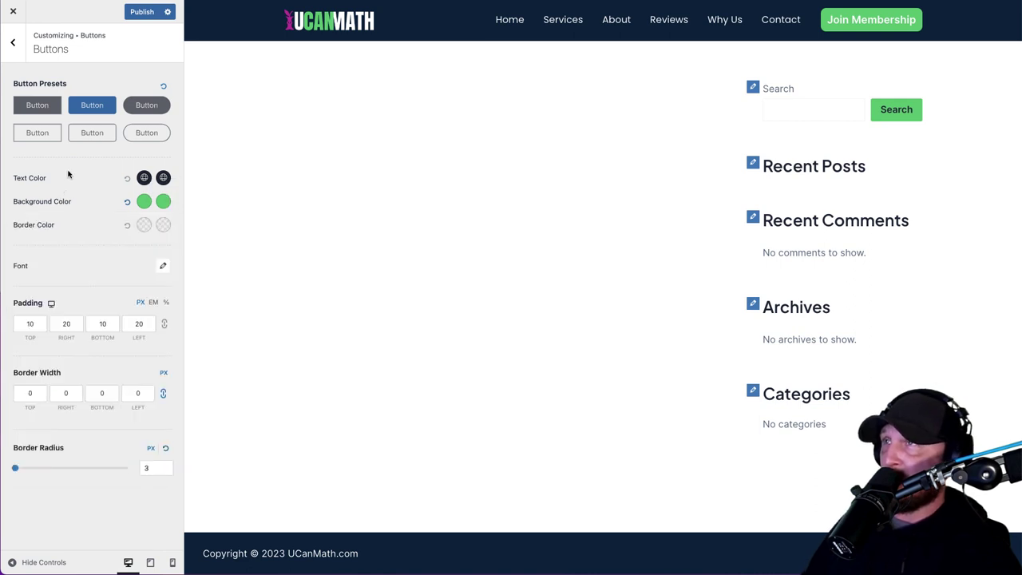
Step: Set the normal and hover text colors of the global buttons to white (FFFFFF)
{"action": "left_click", "coordinate": [144, 178]}
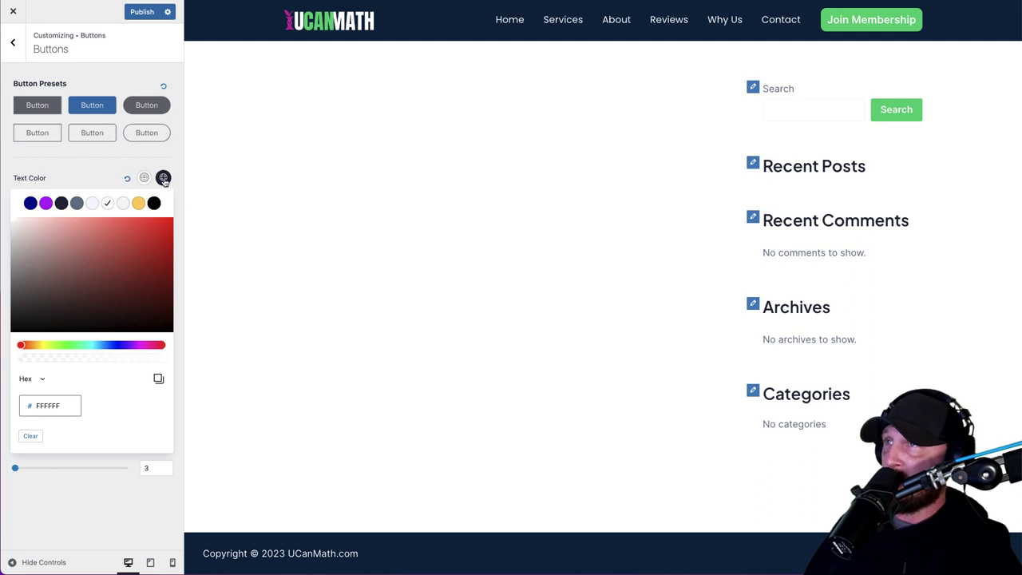
{"action": "left_click", "coordinate": [100, 175]}
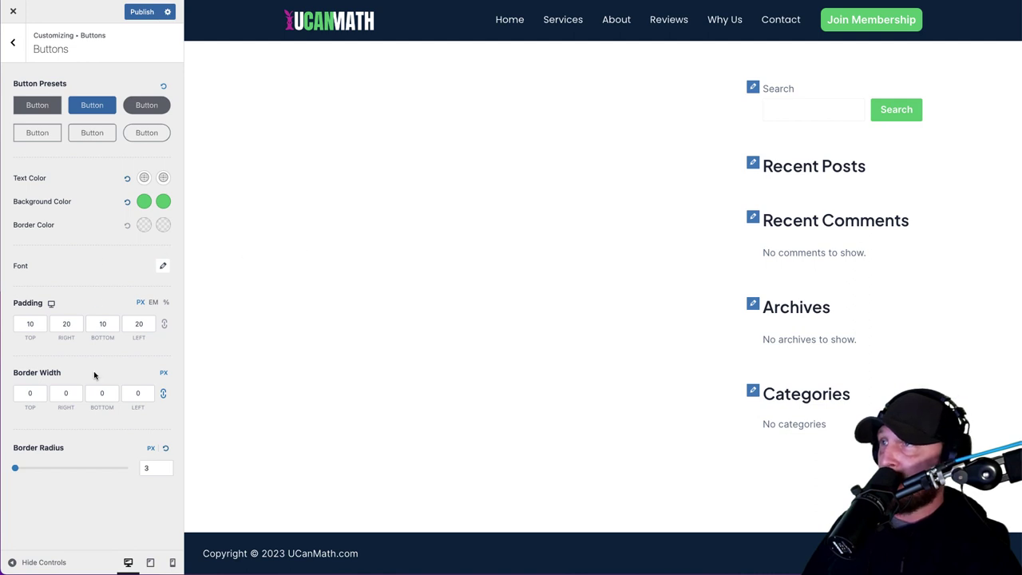
Step: Set the global button border radius to 10 px and publish the change
{"action": "left_click_drag", "start_coordinate": [14, 469], "coordinate": [21, 472]}
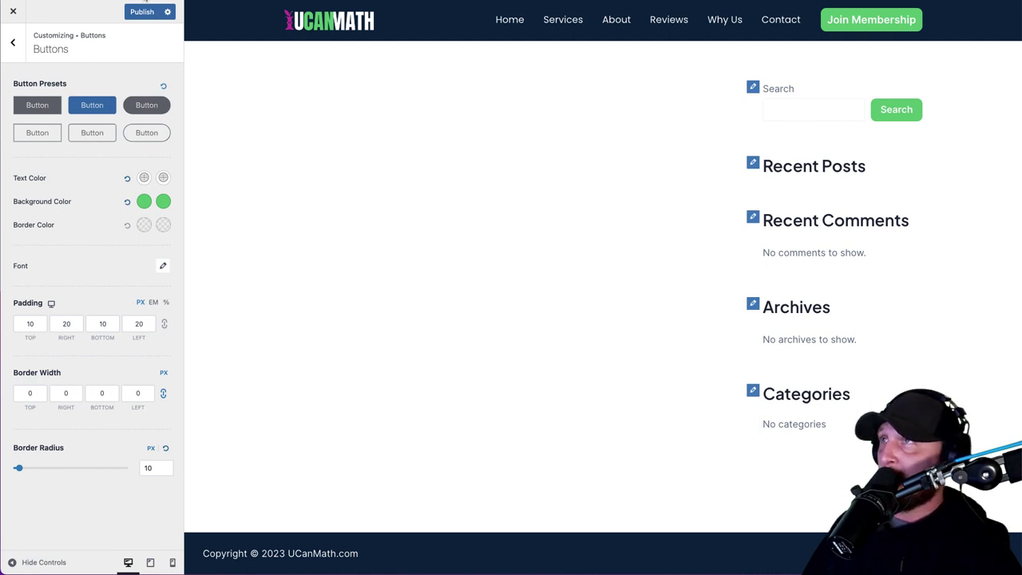
{"action": "left_click", "coordinate": [143, 11]}
{"action": "left_click", "coordinate": [13, 43]}
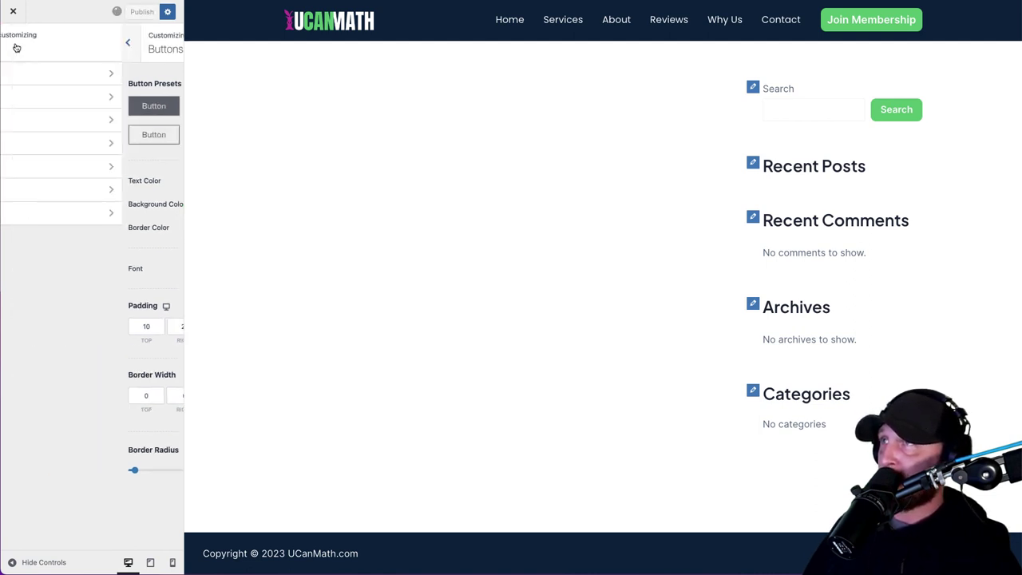
{"action": "left_click", "coordinate": [29, 144]}
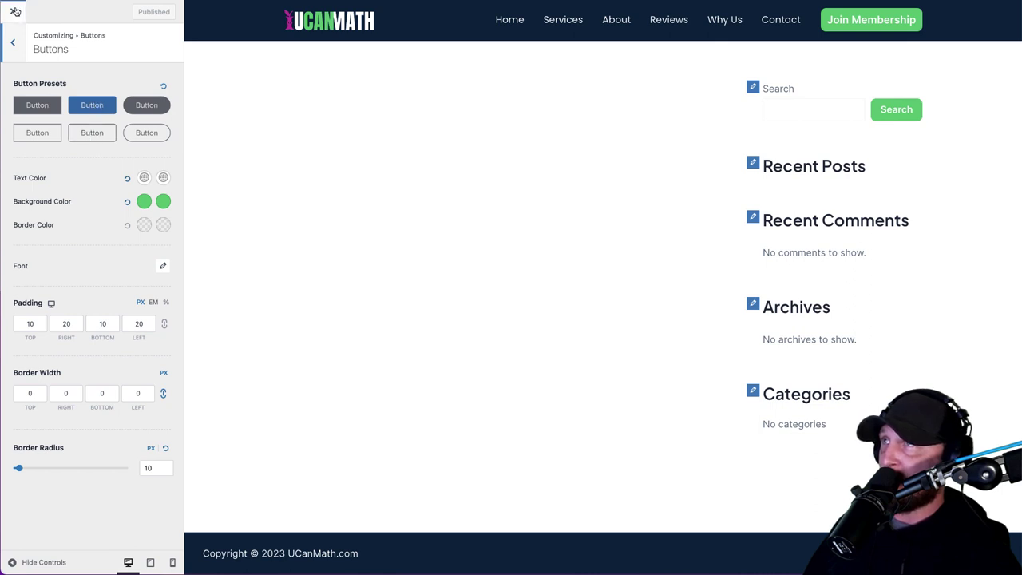
{"action": "left_click", "coordinate": [13, 43]}
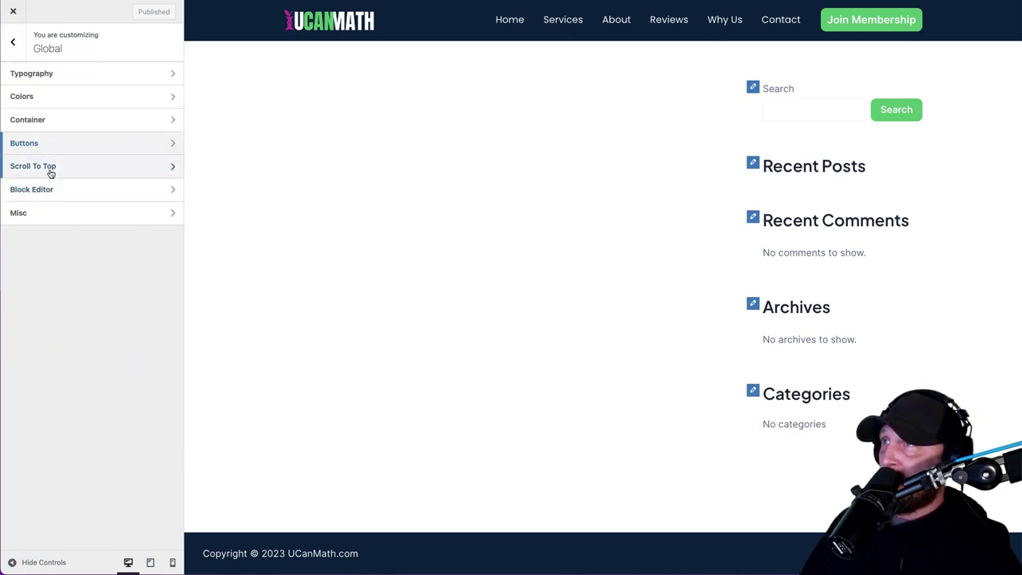
Step: Disable the global Scroll to Top feature and publish the change
{"action": "left_click", "coordinate": [50, 168]}
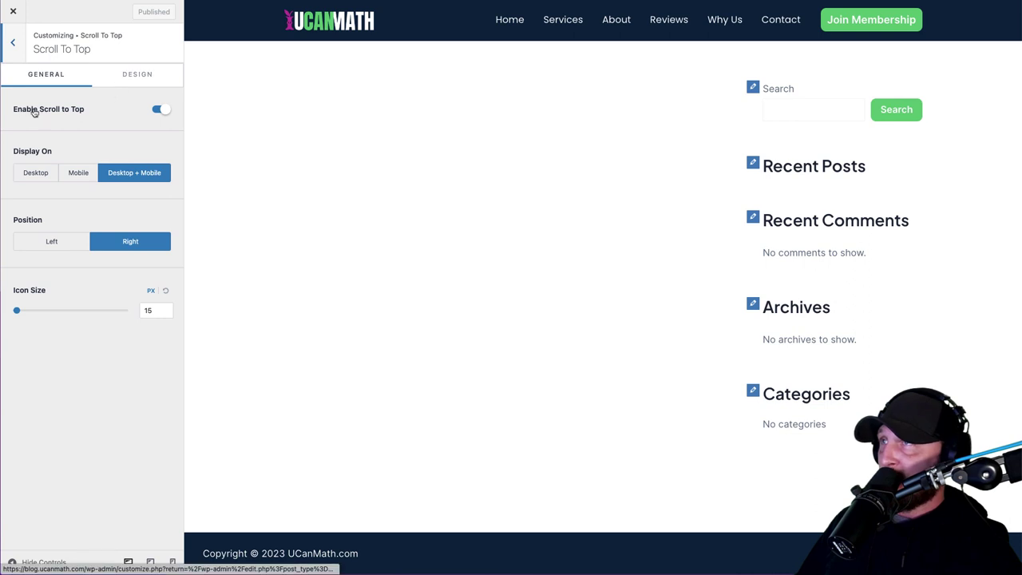
{"action": "left_click", "coordinate": [156, 111]}
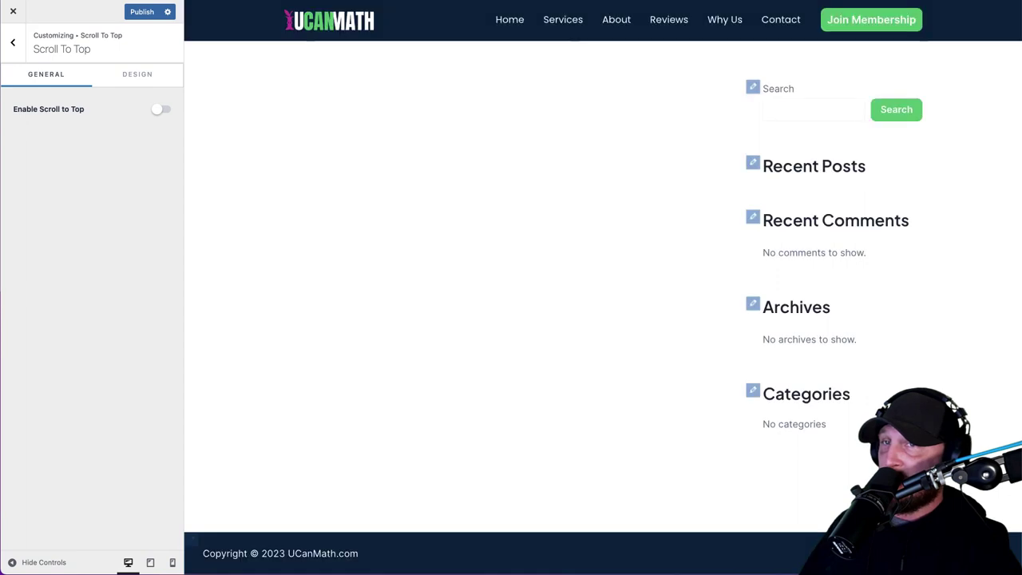
{"action": "left_click", "coordinate": [144, 13]}
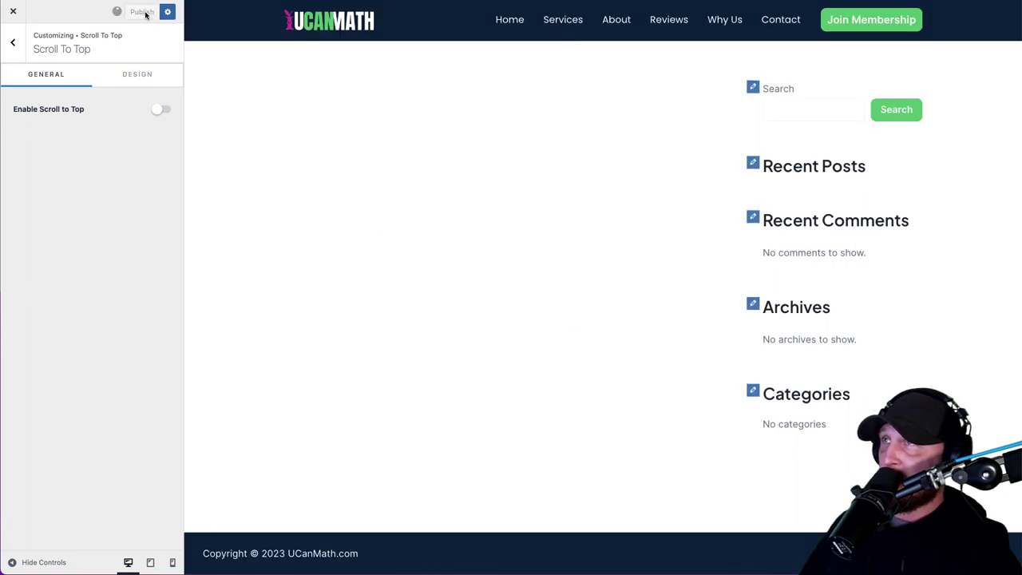
{"action": "left_click", "coordinate": [13, 43]}
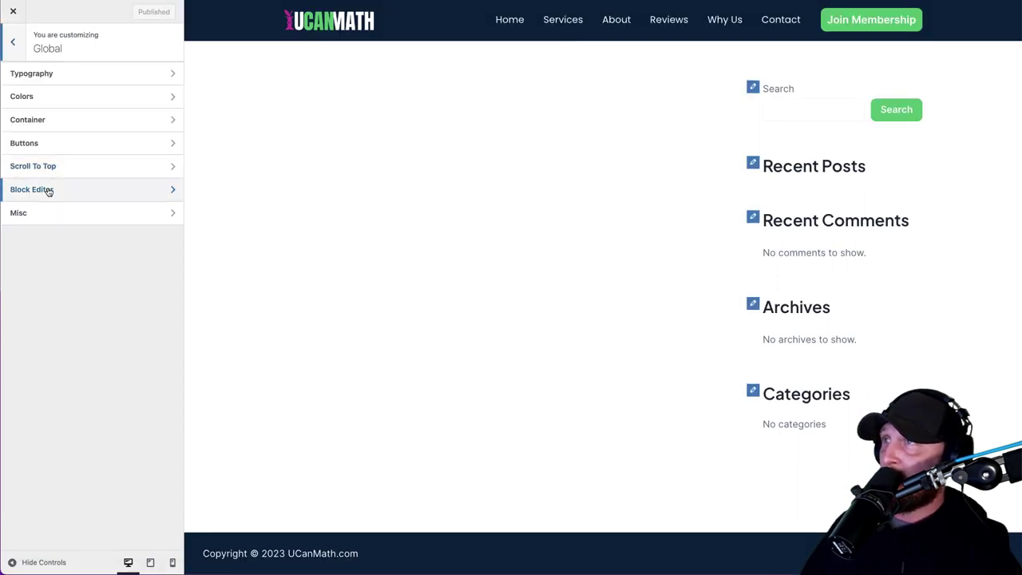
Step: Review the global Block Editor spacing and Misc settings, as well as the available Blog setting sections
{"action": "left_click", "coordinate": [48, 190]}
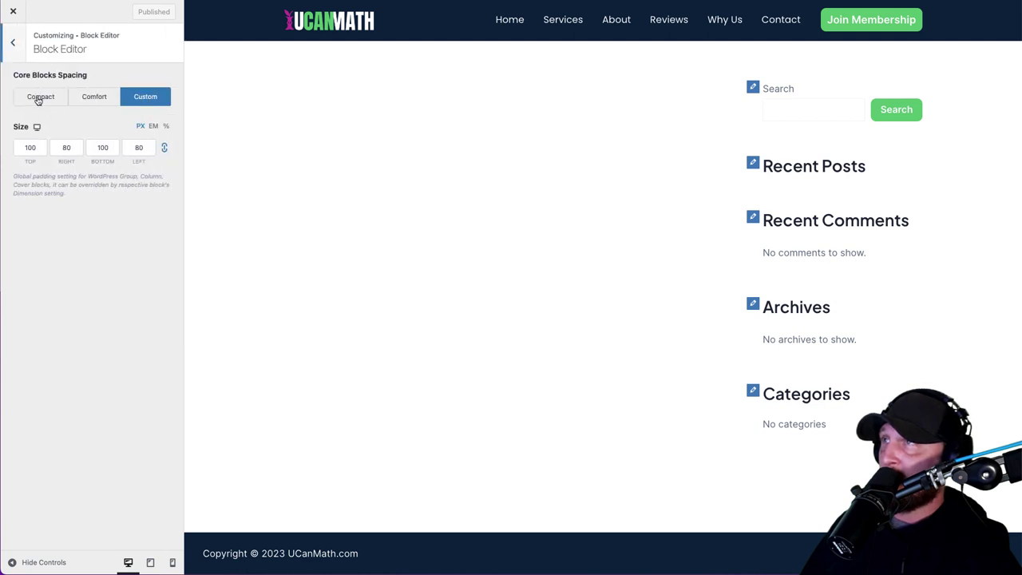
{"action": "left_click", "coordinate": [19, 50]}
{"action": "left_click", "coordinate": [40, 212]}
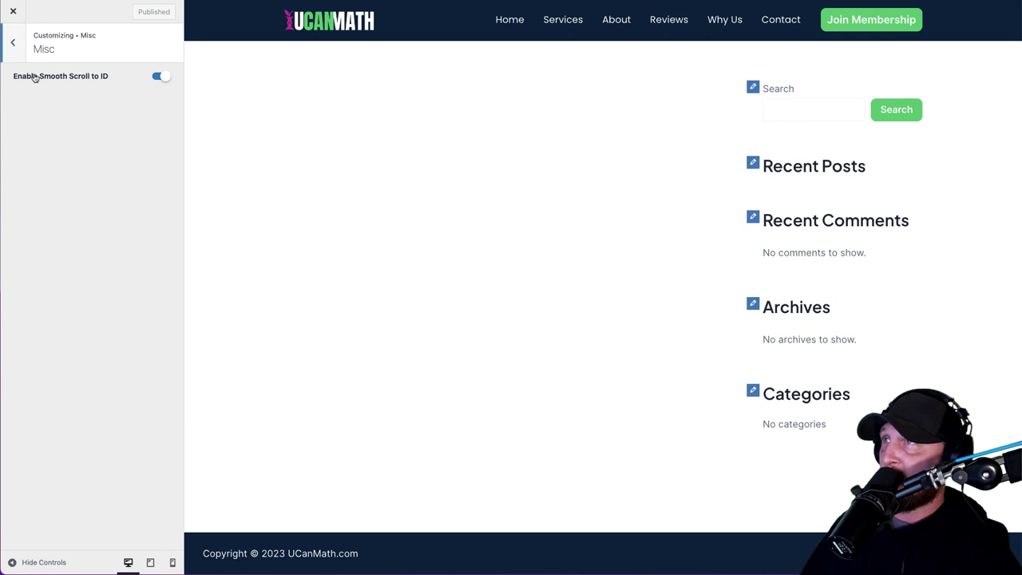
{"action": "left_click", "coordinate": [19, 50]}
{"action": "left_click", "coordinate": [19, 51]}
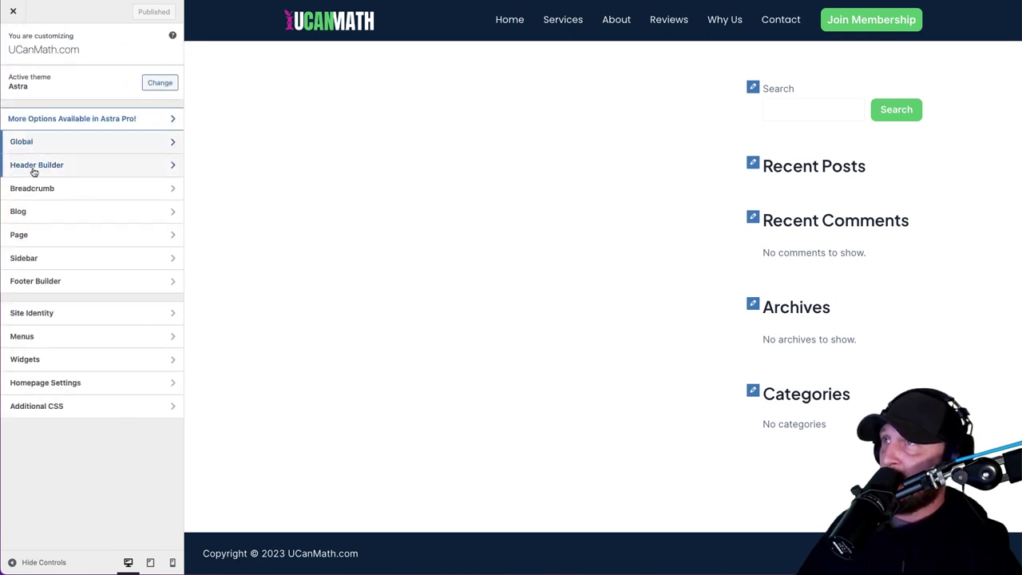
{"action": "left_click", "coordinate": [37, 214]}
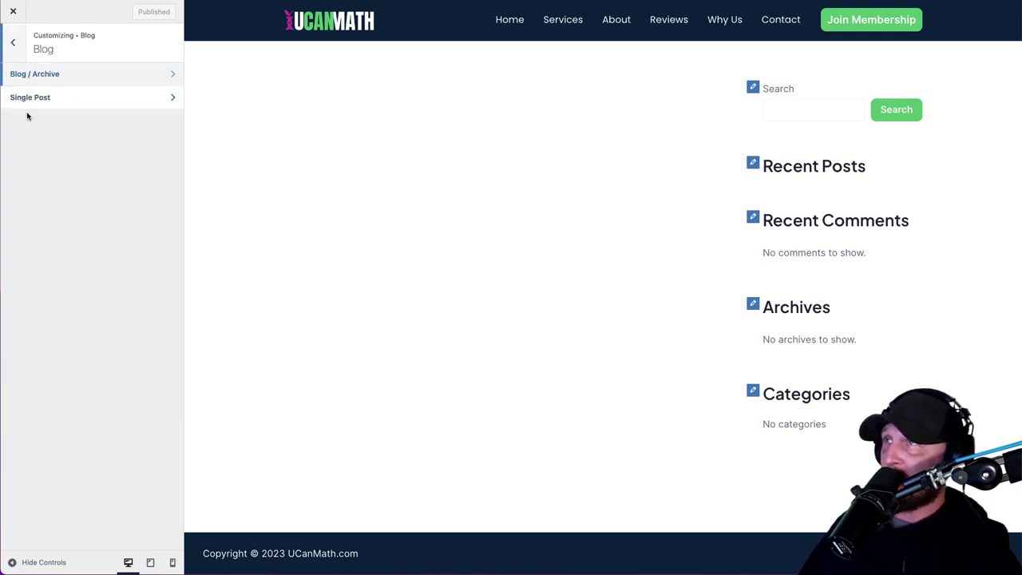
{"action": "left_click", "coordinate": [12, 42]}
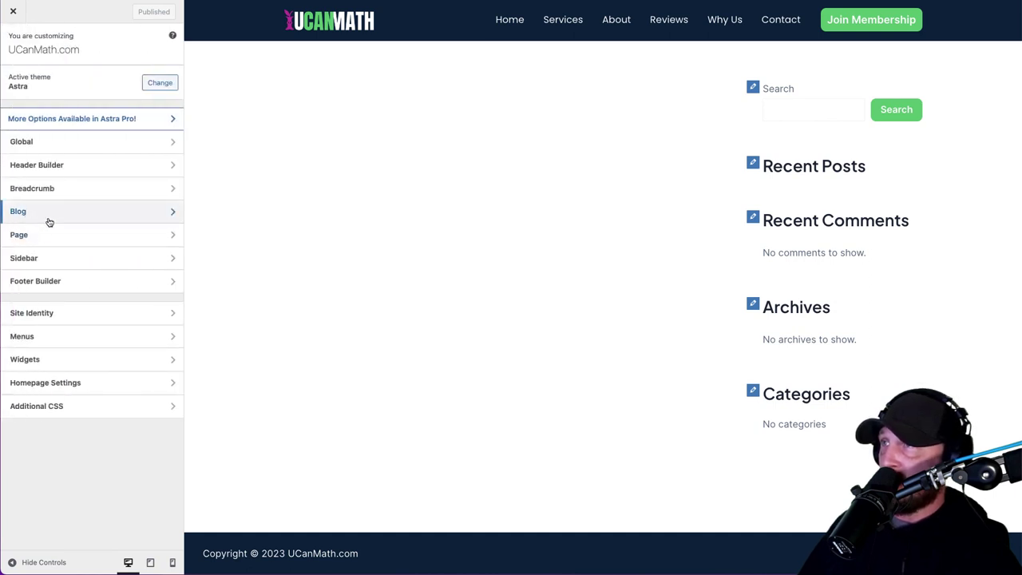
Step: Set the sidebar width to 30% and publish the change
{"action": "left_click", "coordinate": [31, 260]}
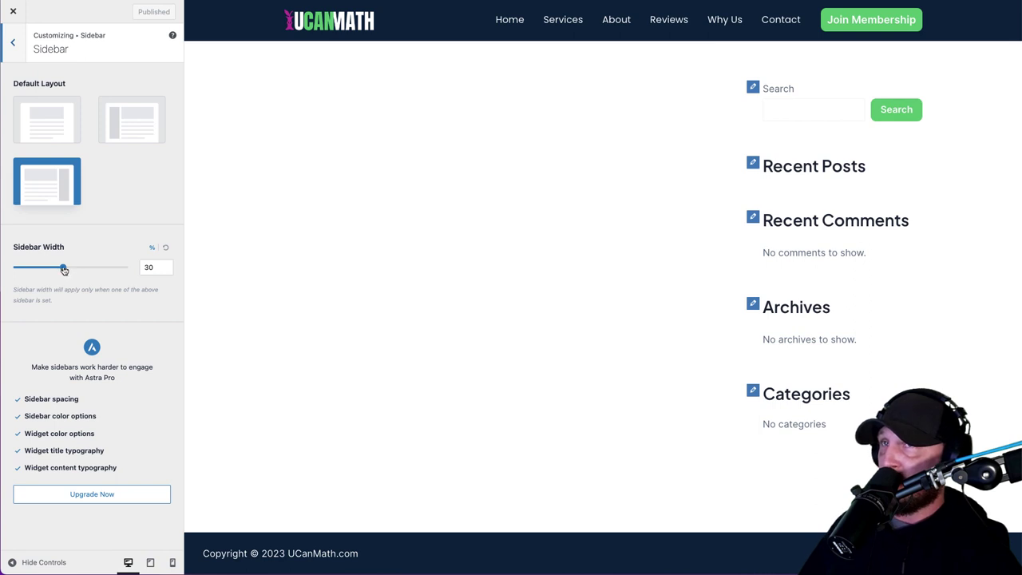
{"action": "mouse_move", "coordinate": [59, 272]}
{"action": "left_mouse_down"}
{"action": "mouse_move", "coordinate": [50, 273]}
{"action": "mouse_move", "coordinate": [64, 273]}
{"action": "left_mouse_up"}
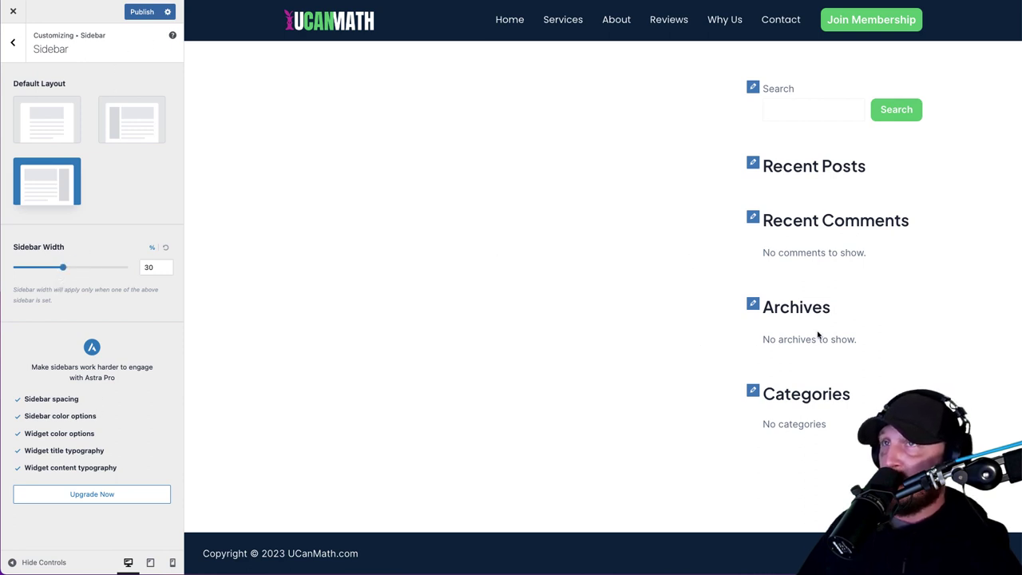
{"action": "left_click", "coordinate": [142, 12]}
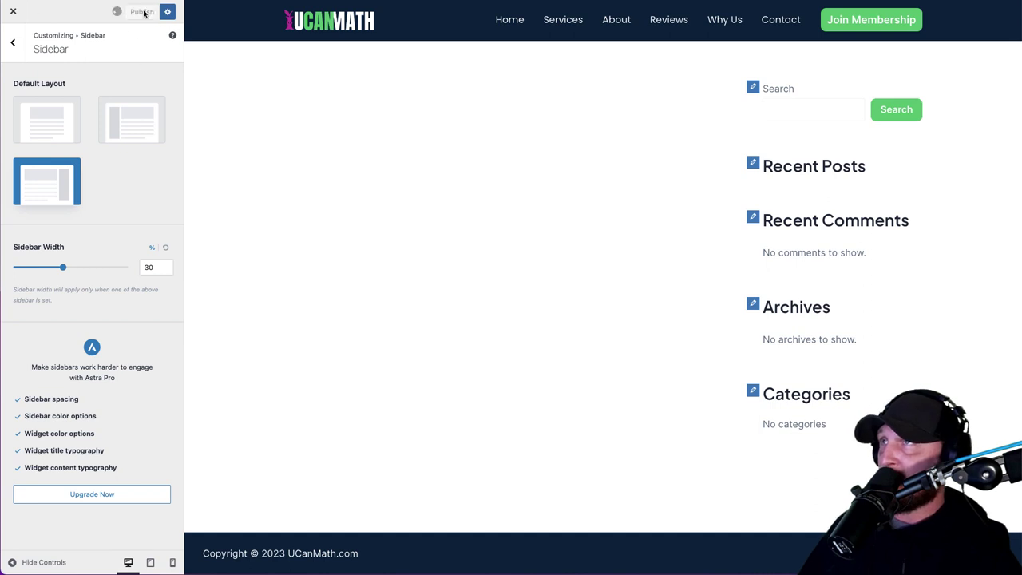
{"action": "left_click", "coordinate": [13, 43]}
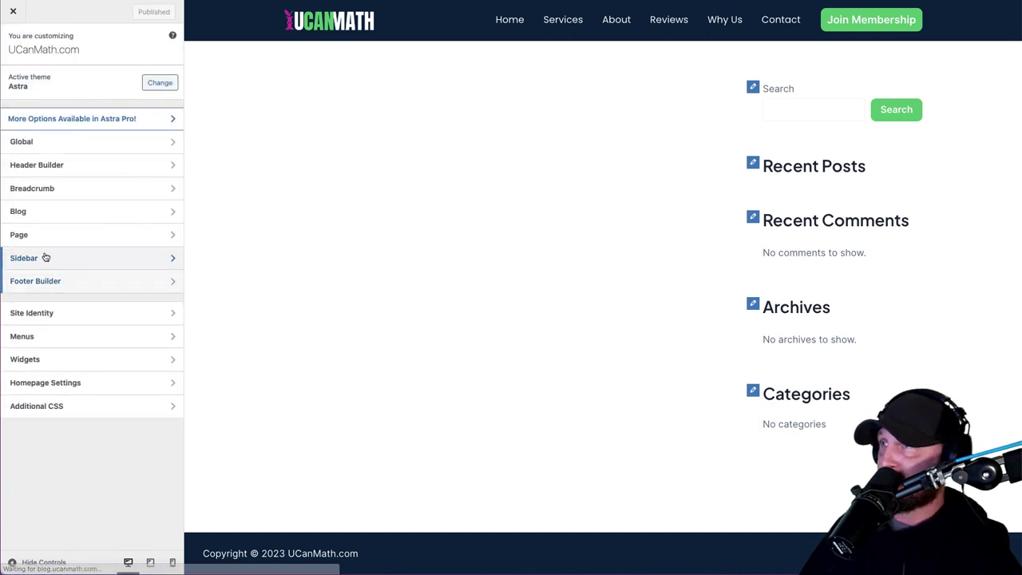
Step: Review the Site Identity, Menus, Widgets and Homepage Settings sections of the theme customizer
{"action": "left_click", "coordinate": [40, 314]}
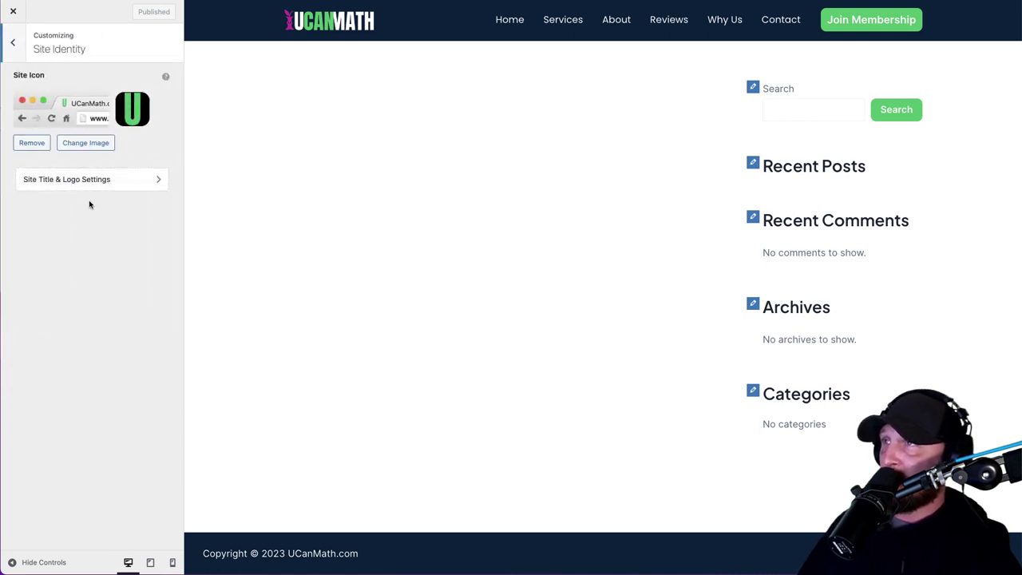
{"action": "left_click", "coordinate": [13, 44]}
{"action": "left_click", "coordinate": [57, 334]}
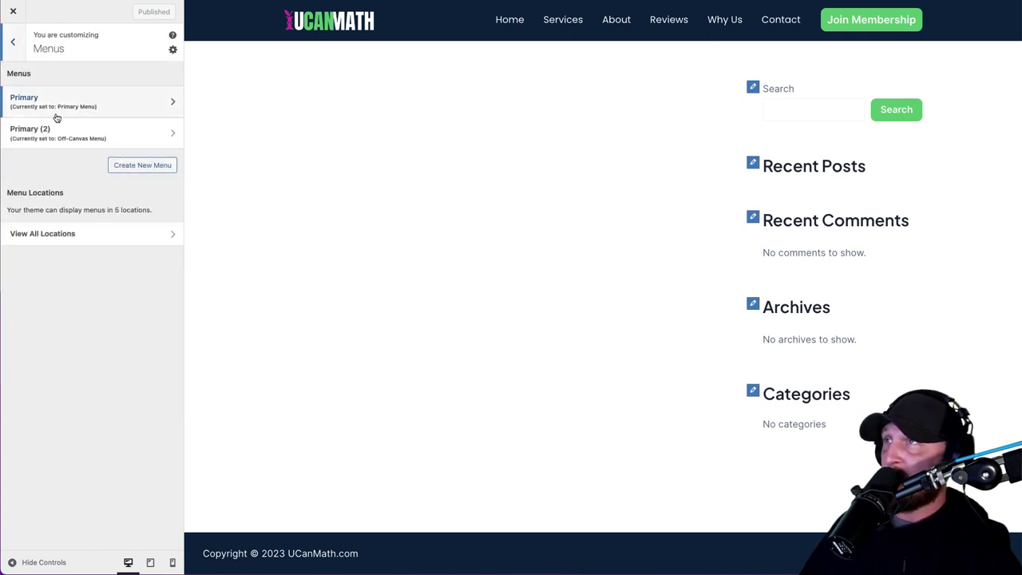
{"action": "left_click", "coordinate": [11, 43]}
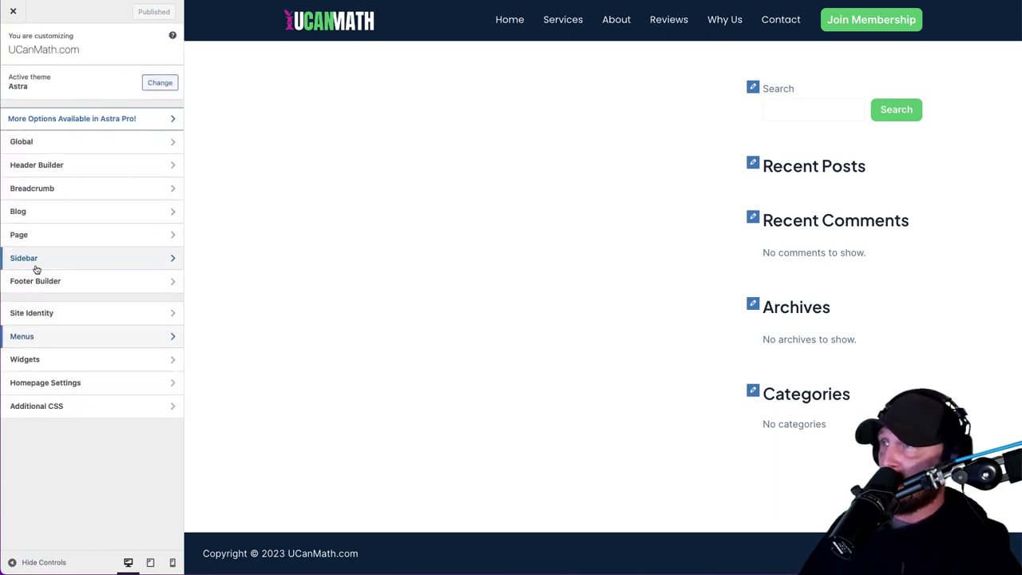
{"action": "left_click", "coordinate": [44, 363]}
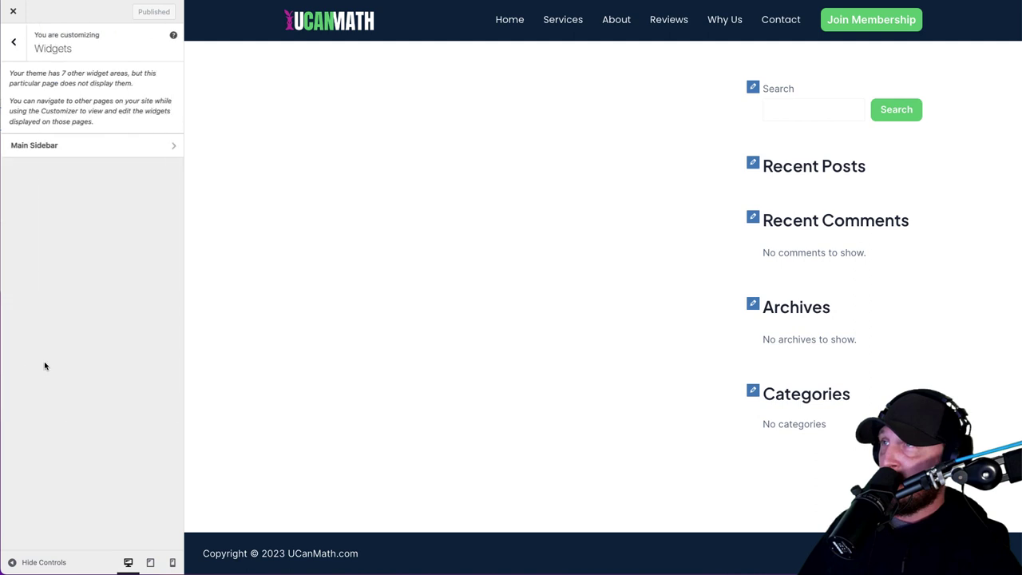
{"action": "left_click", "coordinate": [19, 49]}
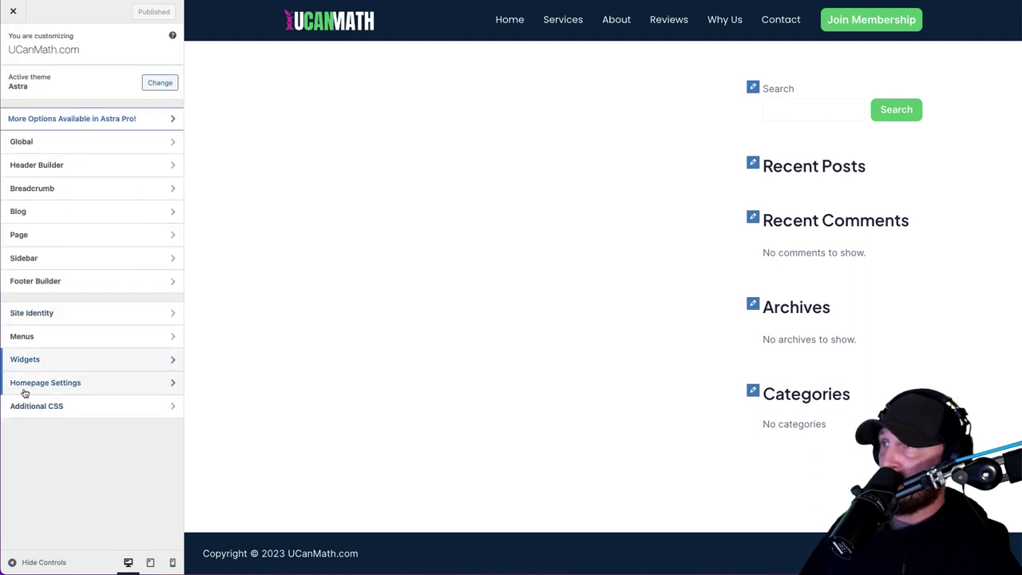
{"action": "left_click", "coordinate": [16, 386]}
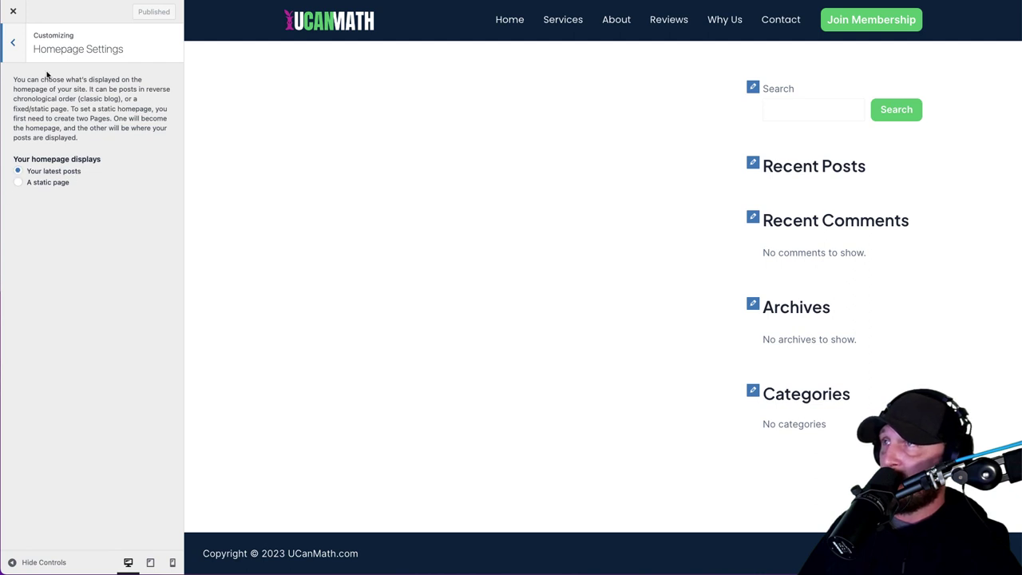
{"action": "left_click", "coordinate": [12, 43]}
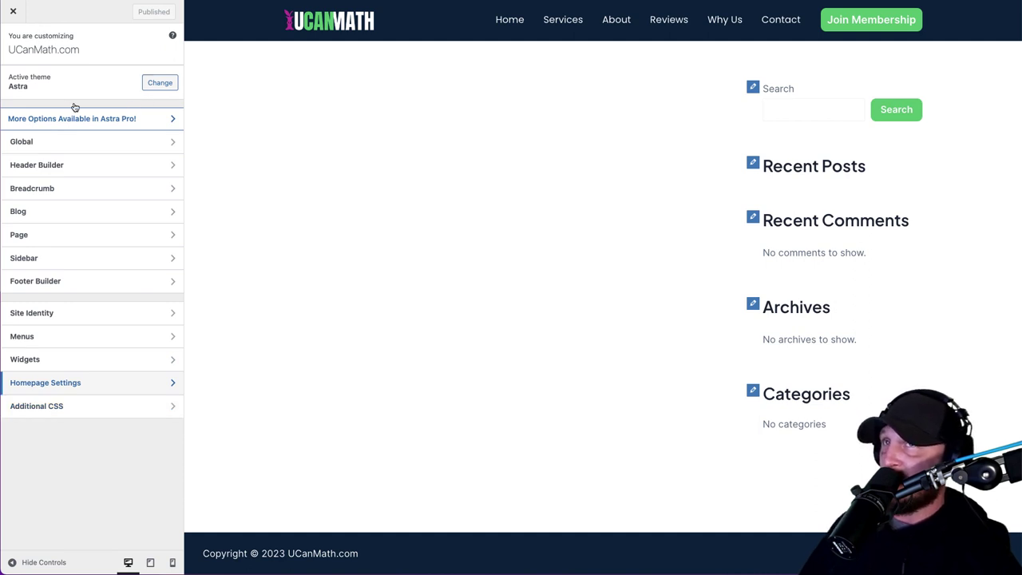
Step: Close the theme customizer and open the list of all blog posts
{"action": "left_click", "coordinate": [19, 14]}
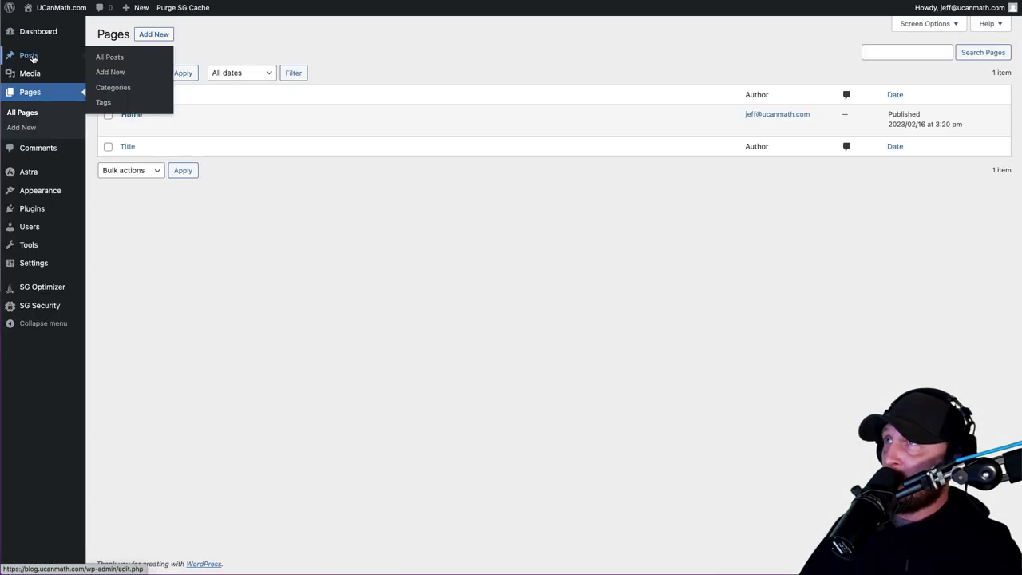
{"action": "left_click", "coordinate": [32, 56]}
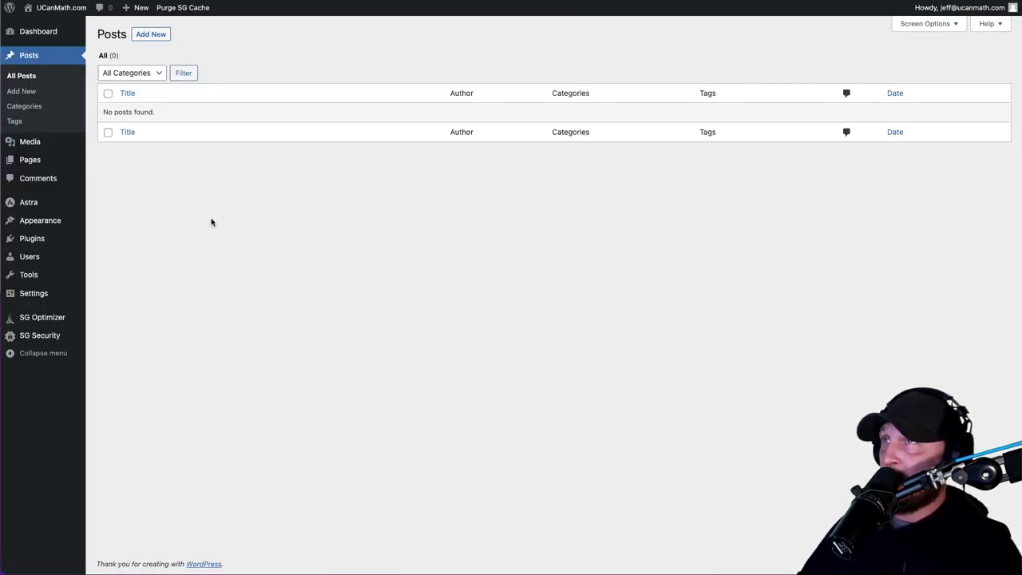
Step: Start a new post and copy the entire contents of the Google Docs document "AI Generated Blog Post About Teacher Sellers"
{"action": "left_click", "coordinate": [149, 40]}
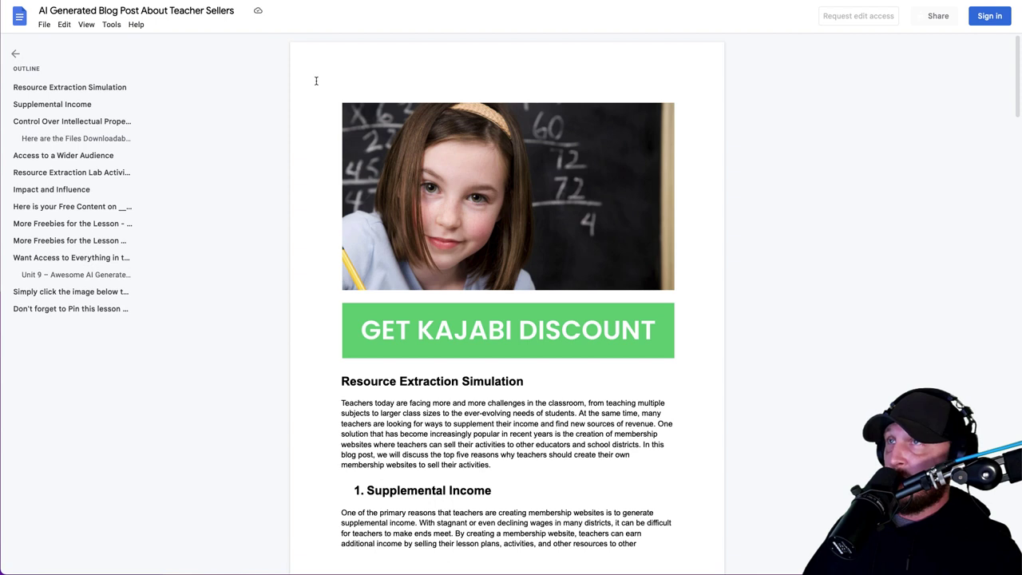
{"action": "scroll", "coordinate": [384, 263], "scroll_direction": "down", "scroll_amount": 3}
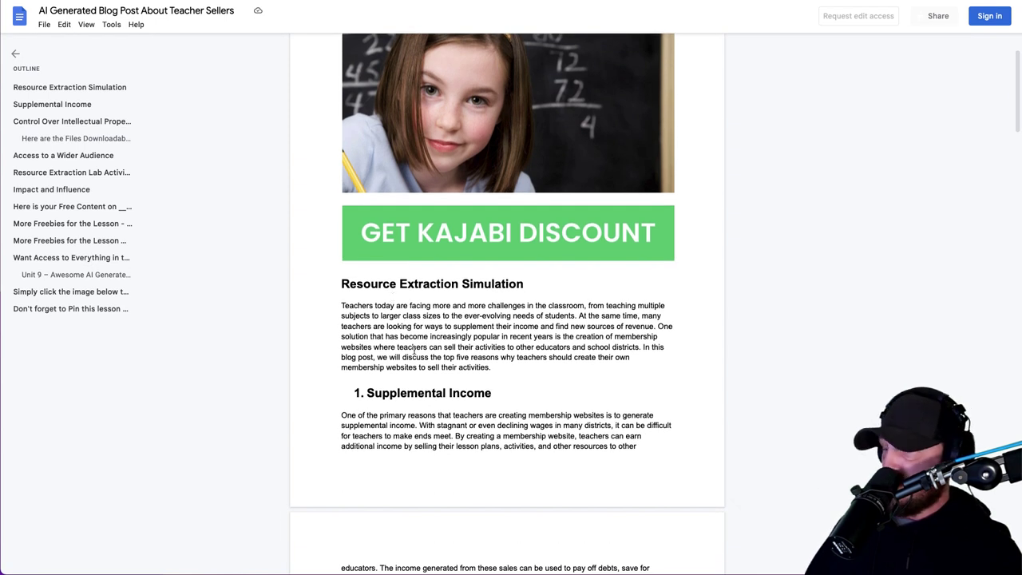
{"action": "key", "text": "ctrl+a"}
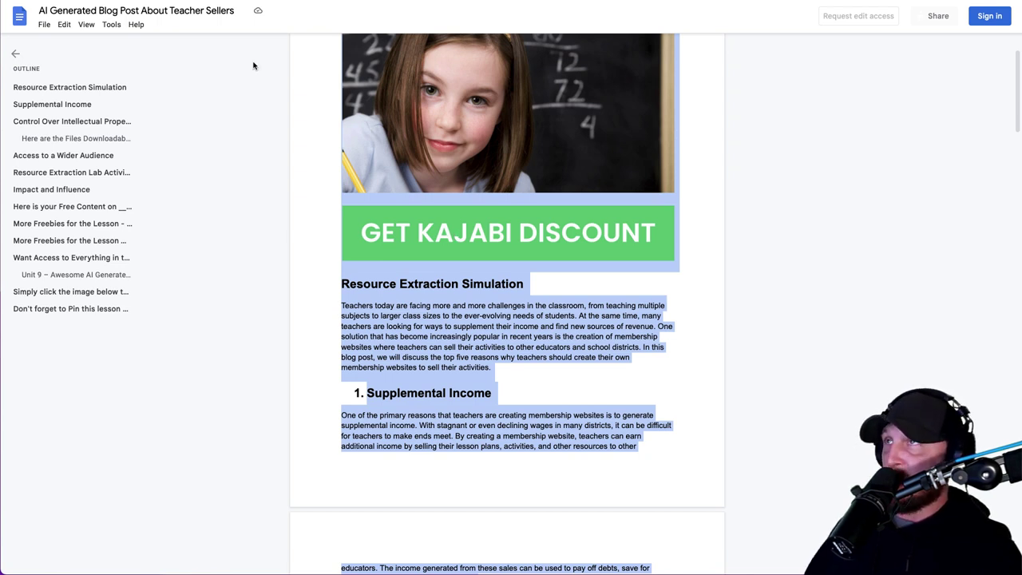
{"action": "key", "text": "ctrl+Tab"}
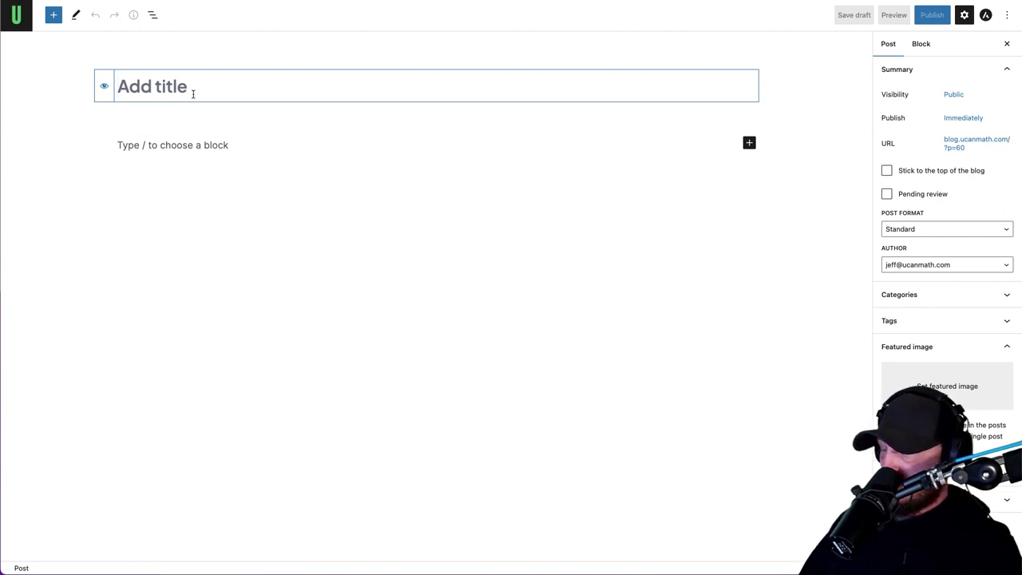
Step: Title the new post "Math Blog Post 1" and paste the copied document into its body
{"action": "type", "text": "Math "}
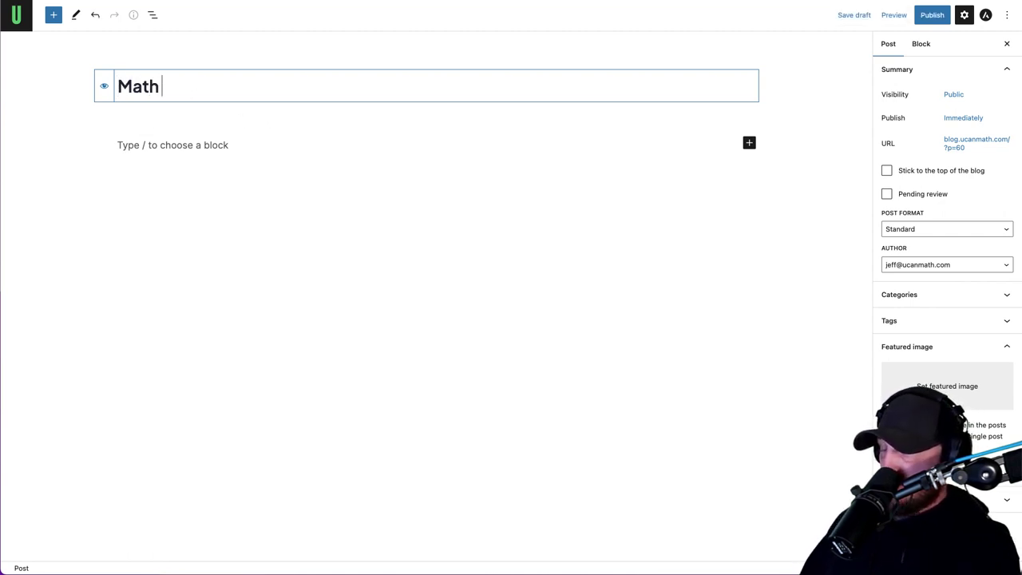
{"action": "type", "text": "Blog Post 1"}
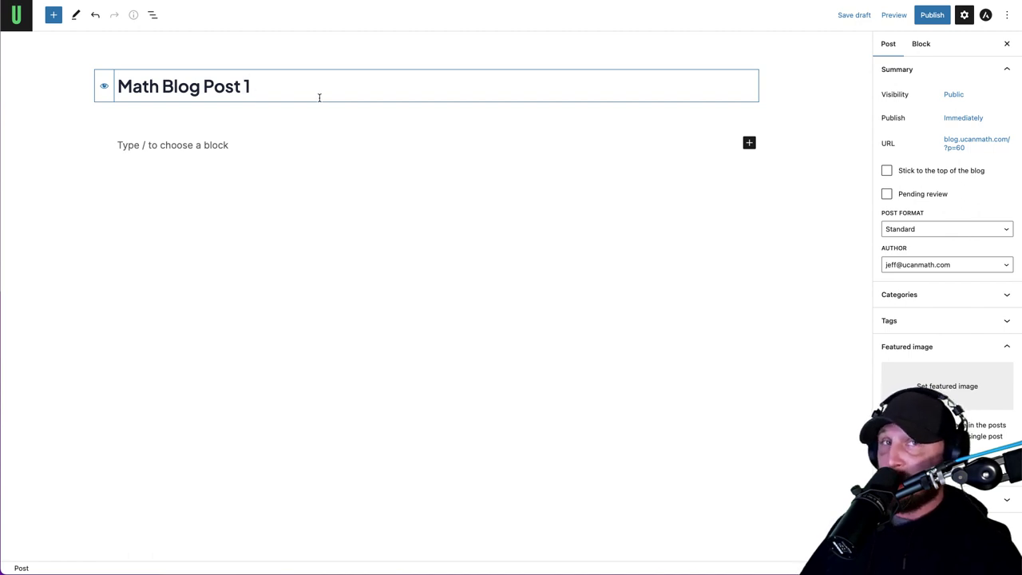
{"action": "left_click", "coordinate": [140, 151]}
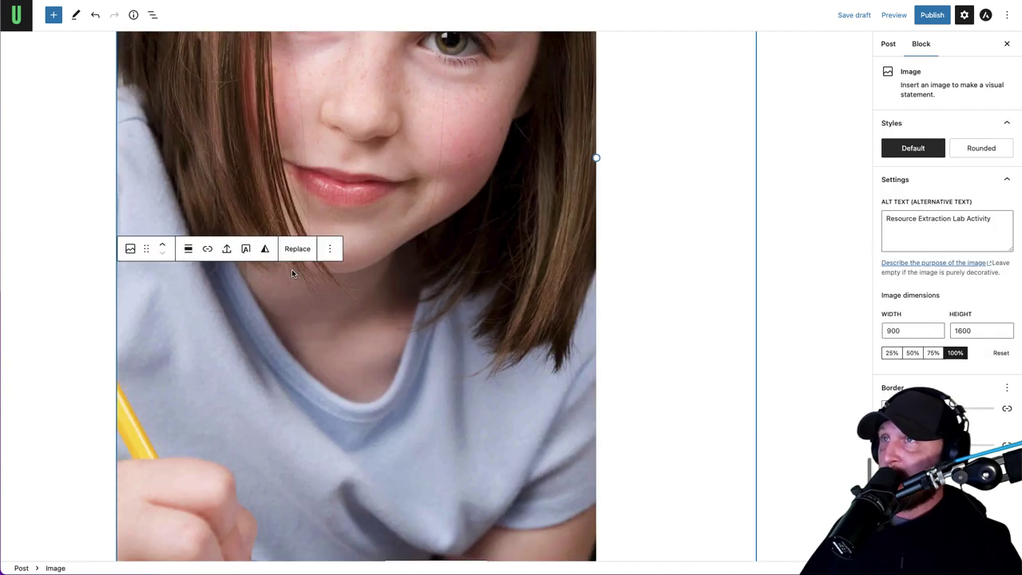
Step: Review the pasted post from its header image and discount button down through the numbered sections to the Unit 9 lesson links
{"action": "scroll", "coordinate": [292, 272], "scroll_direction": "up", "scroll_amount": 20}
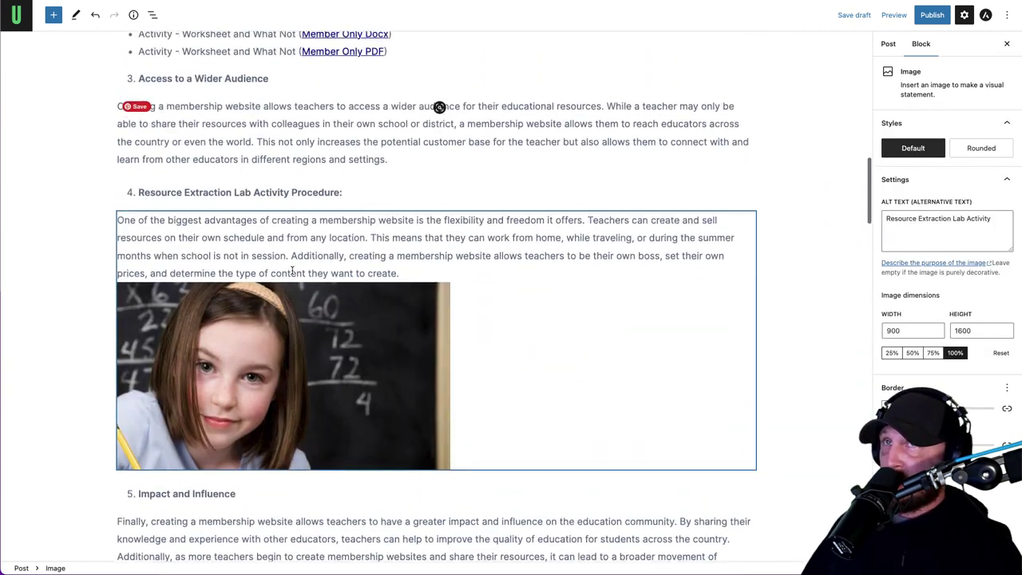
{"action": "scroll", "coordinate": [292, 269], "scroll_direction": "up", "scroll_amount": 10}
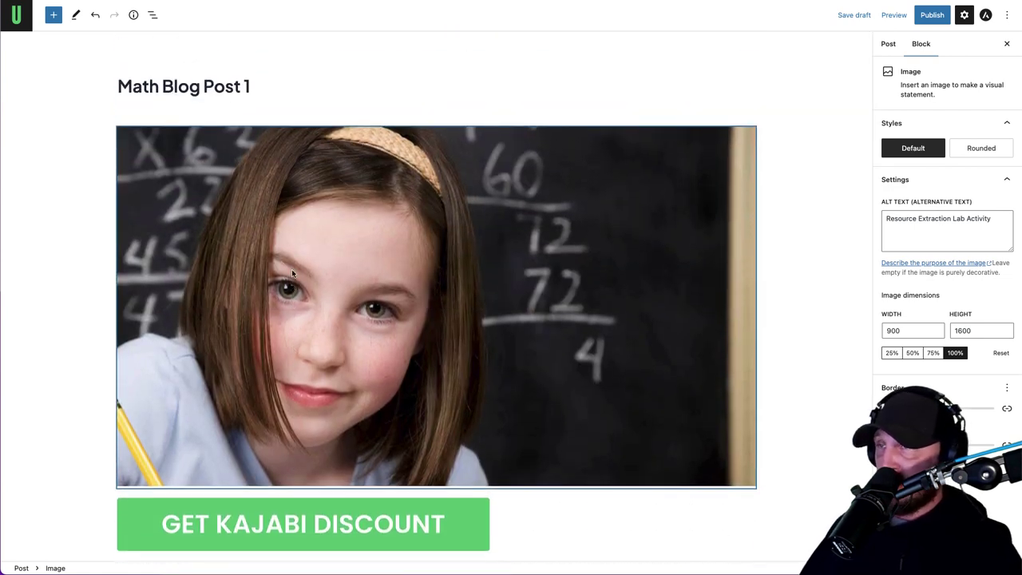
{"action": "scroll", "coordinate": [312, 210], "scroll_direction": "down", "scroll_amount": 1}
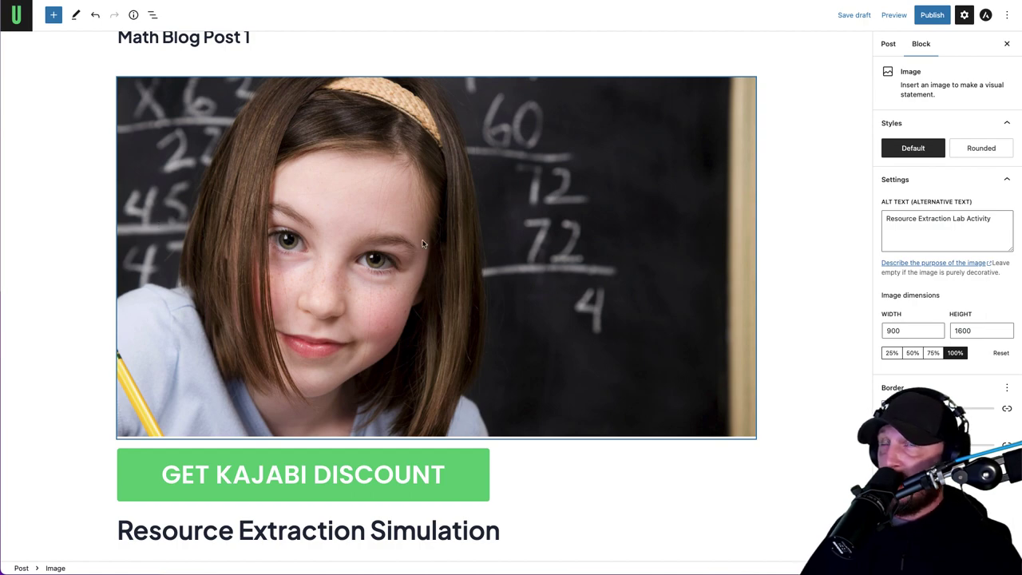
{"action": "scroll", "coordinate": [386, 258], "scroll_direction": "down", "scroll_amount": 3}
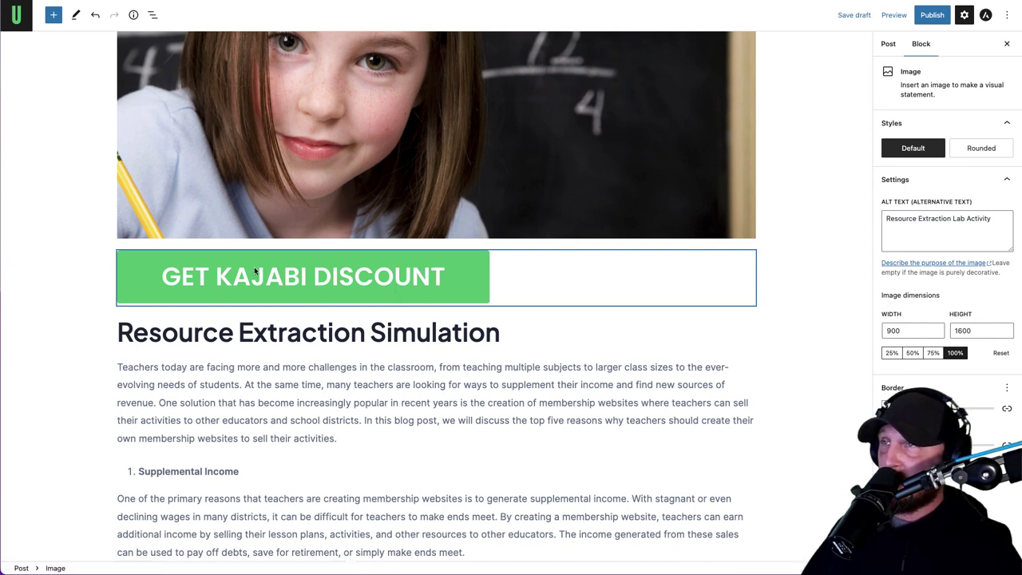
{"action": "scroll", "coordinate": [256, 272], "scroll_direction": "down", "scroll_amount": 2}
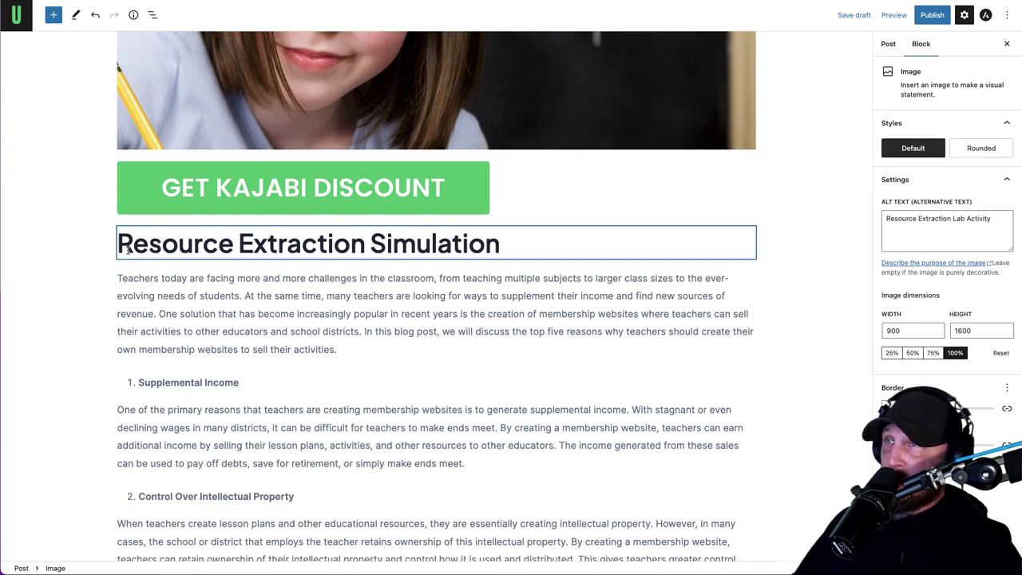
{"action": "scroll", "coordinate": [159, 349], "scroll_direction": "down", "scroll_amount": 5}
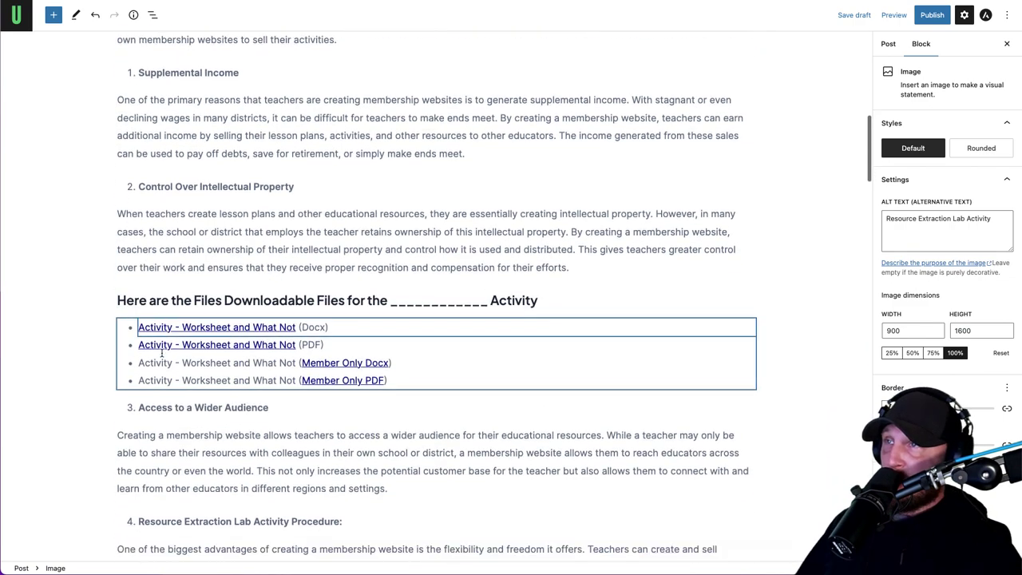
{"action": "scroll", "coordinate": [161, 352], "scroll_direction": "down", "scroll_amount": 1}
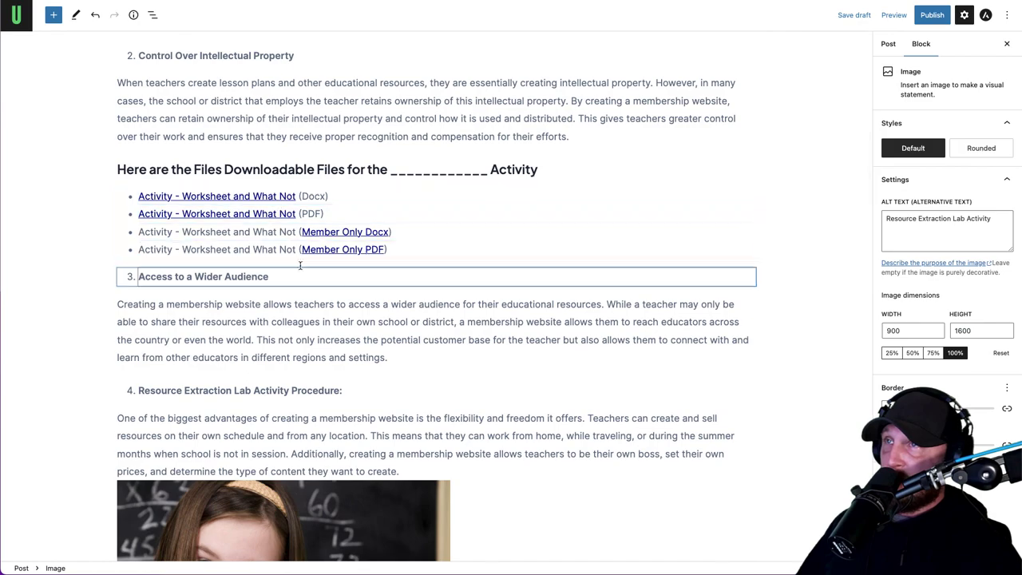
{"action": "scroll", "coordinate": [289, 381], "scroll_direction": "down", "scroll_amount": 1}
{"action": "scroll", "coordinate": [289, 382], "scroll_direction": "up", "scroll_amount": 2}
{"action": "scroll", "coordinate": [288, 381], "scroll_direction": "down", "scroll_amount": 15}
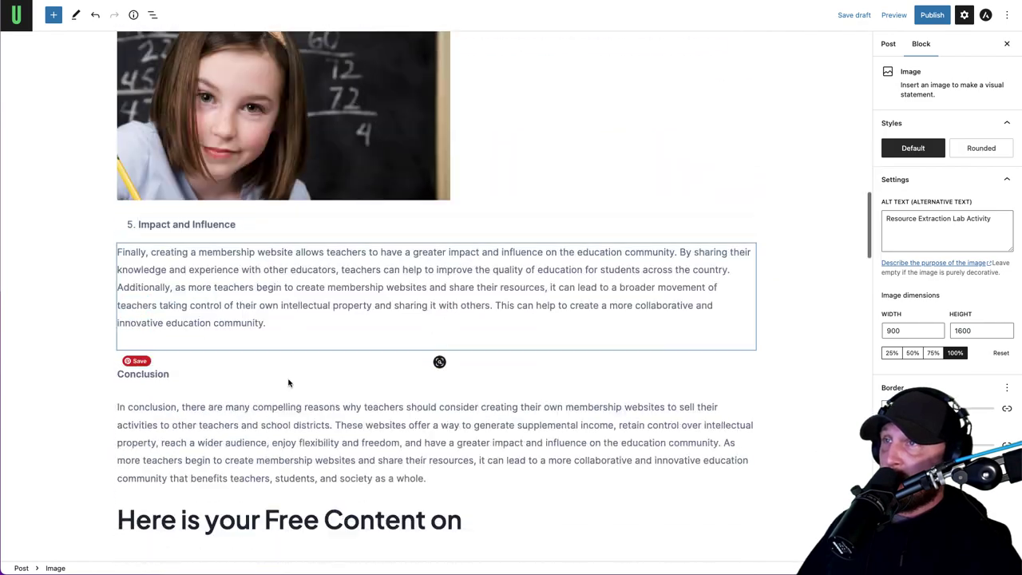
{"action": "scroll", "coordinate": [289, 380], "scroll_direction": "down", "scroll_amount": 5}
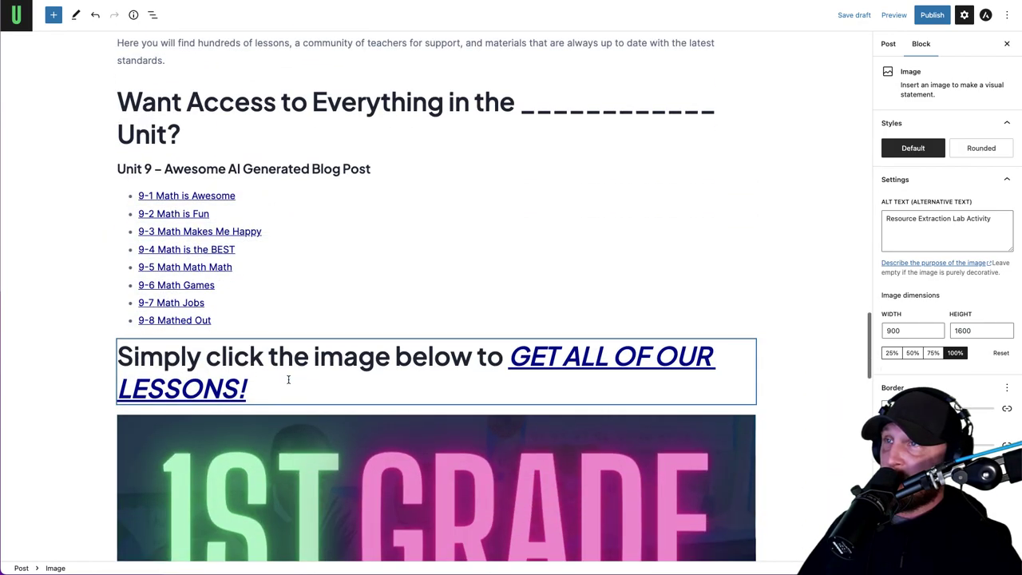
Step: Check the downloadable files list, the Conclusion section, the 1st Grade Math Curriculum image and the pin heading in the pasted post
{"action": "scroll", "coordinate": [288, 380], "scroll_direction": "up", "scroll_amount": 9}
{"action": "scroll", "coordinate": [289, 381], "scroll_direction": "up", "scroll_amount": 12}
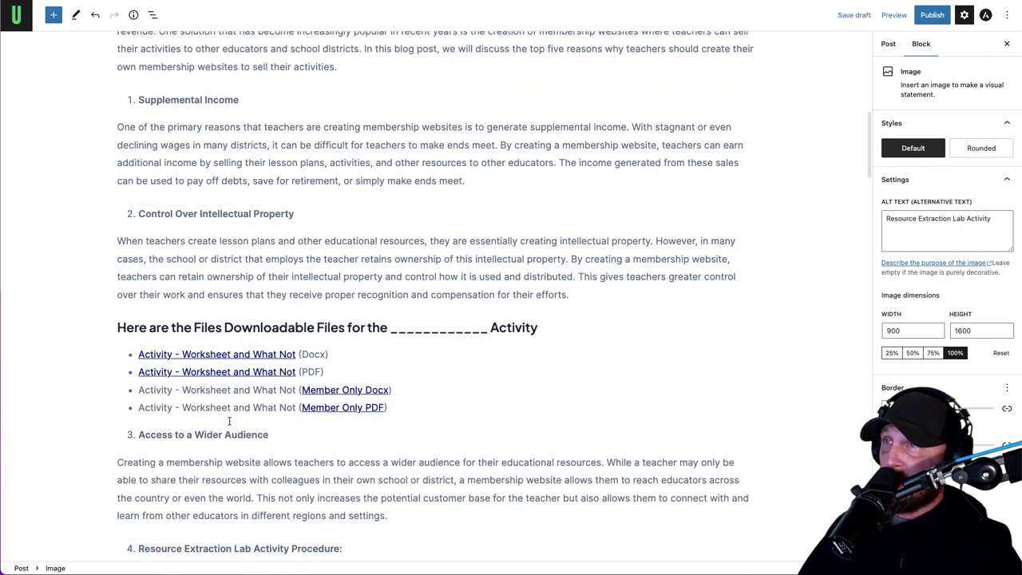
{"action": "scroll", "coordinate": [256, 298], "scroll_direction": "down", "scroll_amount": 5}
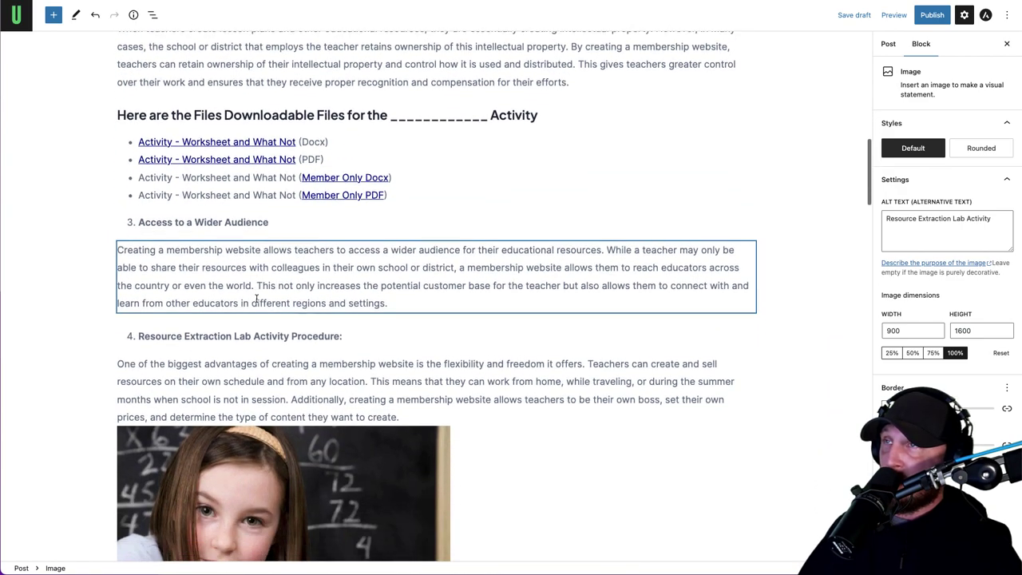
{"action": "scroll", "coordinate": [256, 298], "scroll_direction": "down", "scroll_amount": 3}
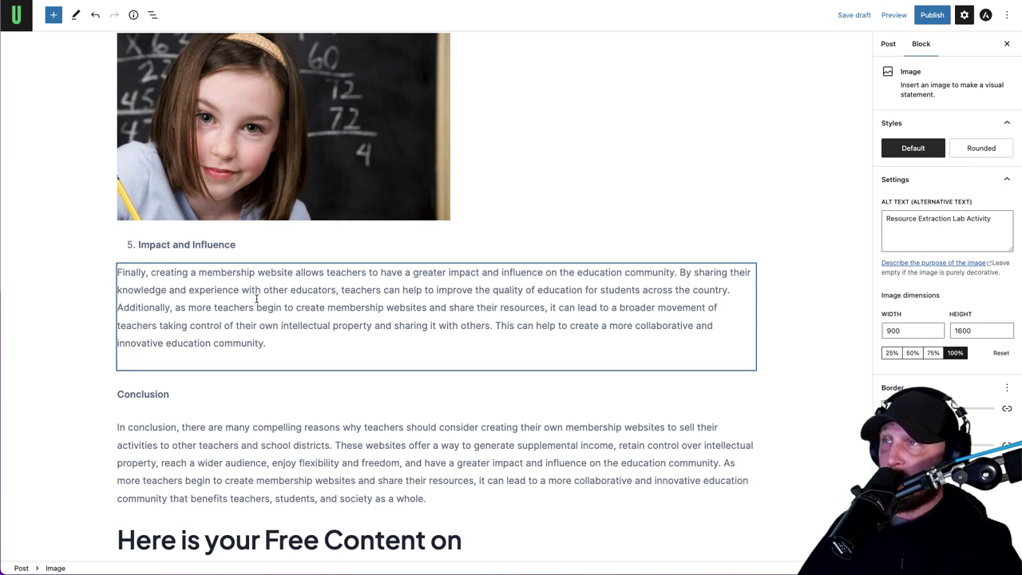
{"action": "scroll", "coordinate": [256, 298], "scroll_direction": "up", "scroll_amount": 6}
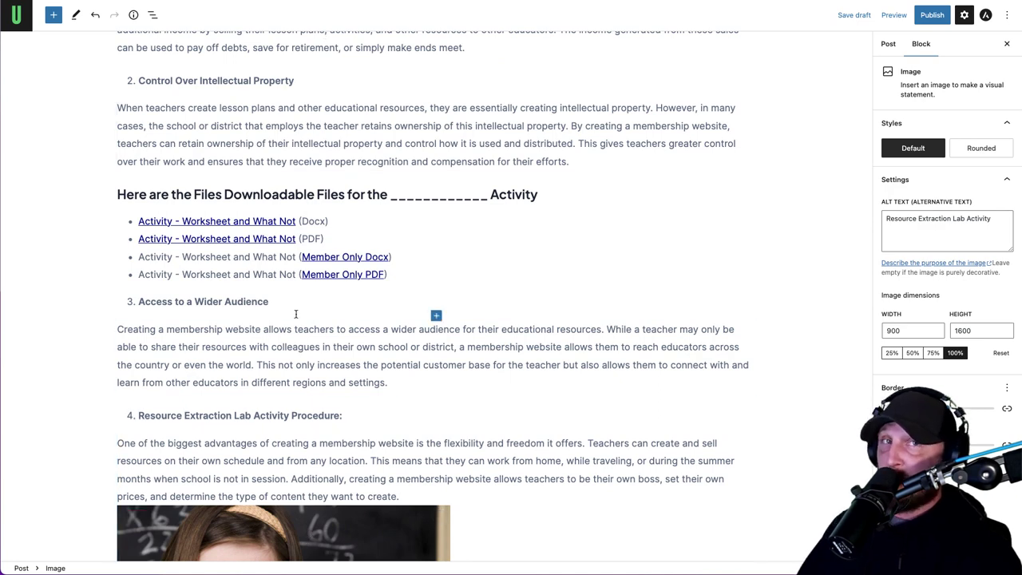
{"action": "scroll", "coordinate": [298, 318], "scroll_direction": "down", "scroll_amount": 5}
{"action": "scroll", "coordinate": [297, 316], "scroll_direction": "down", "scroll_amount": 2}
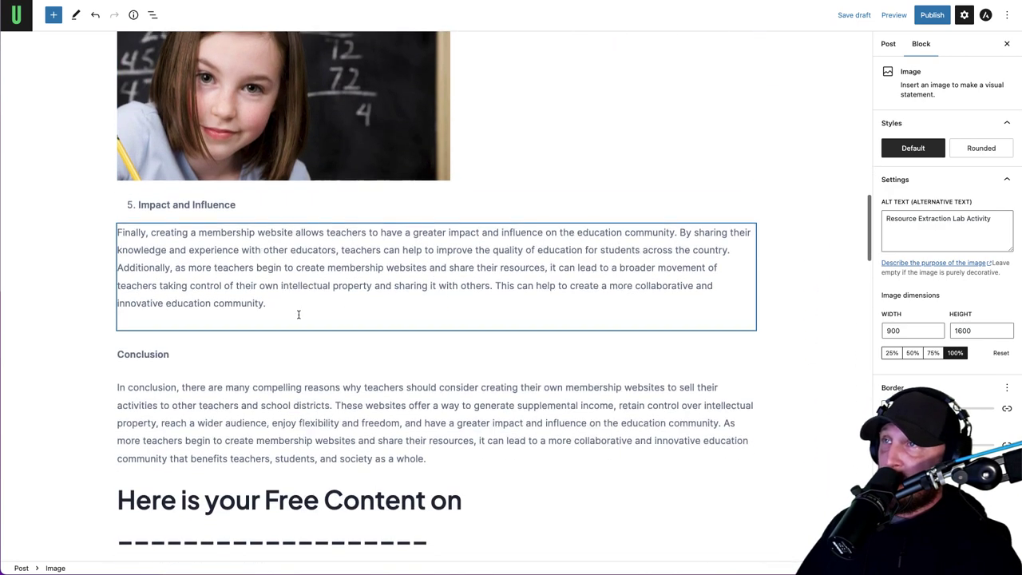
{"action": "scroll", "coordinate": [296, 319], "scroll_direction": "up", "scroll_amount": 2}
{"action": "scroll", "coordinate": [344, 238], "scroll_direction": "down", "scroll_amount": 20}
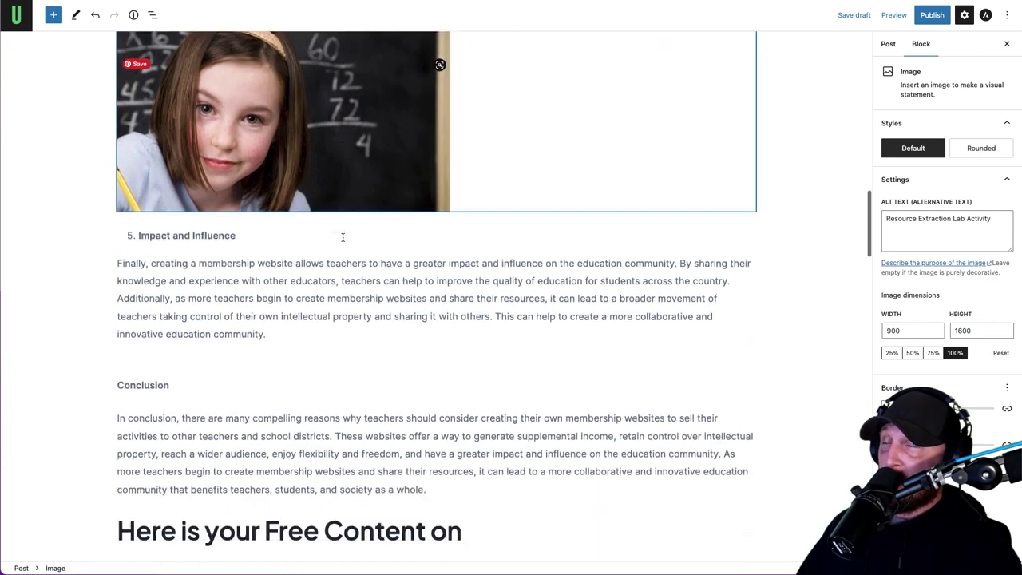
{"action": "scroll", "coordinate": [351, 287], "scroll_direction": "down", "scroll_amount": 8}
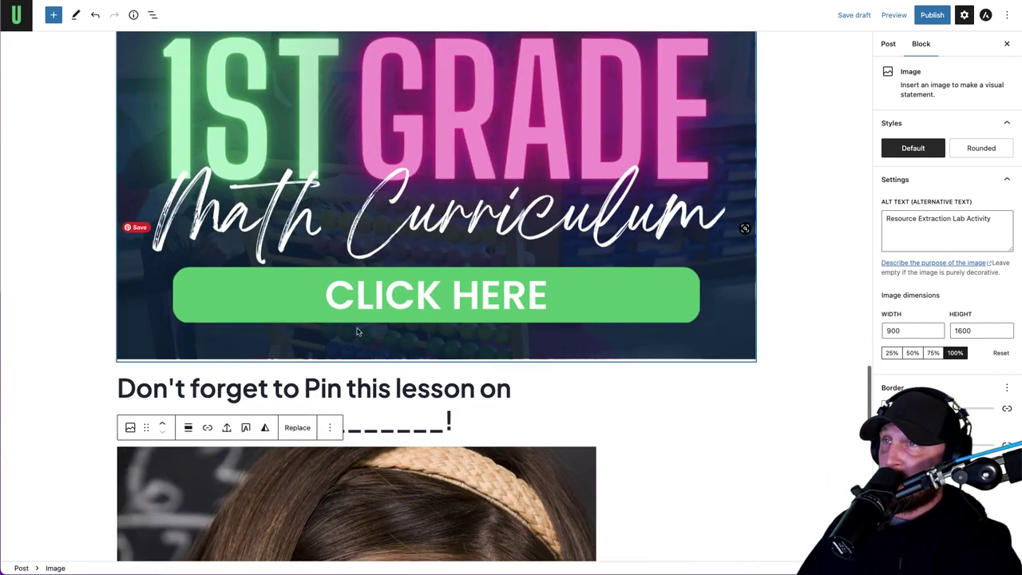
{"action": "scroll", "coordinate": [368, 297], "scroll_direction": "up", "scroll_amount": 8}
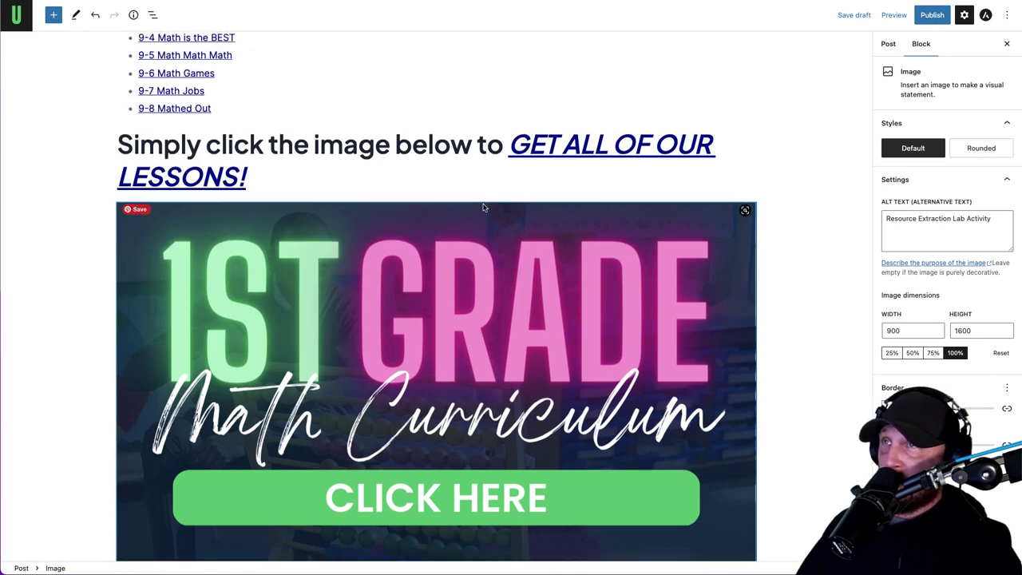
{"action": "scroll", "coordinate": [479, 239], "scroll_direction": "up", "scroll_amount": 5}
{"action": "scroll", "coordinate": [186, 280], "scroll_direction": "up", "scroll_amount": 20}
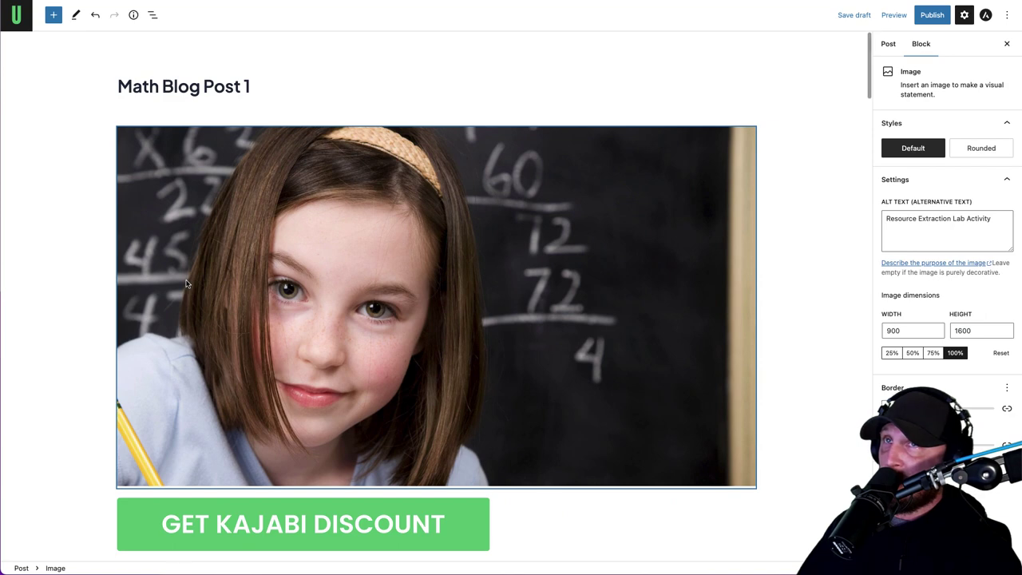
Step: Publish Math Blog Post 1 and return to the list of all posts
{"action": "left_click", "coordinate": [934, 18]}
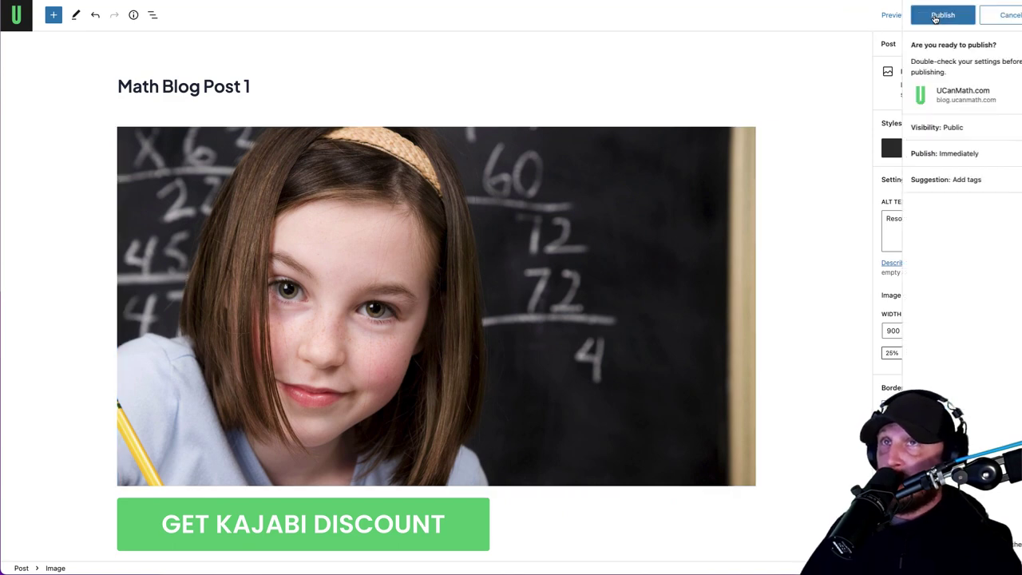
{"action": "left_click", "coordinate": [914, 16]}
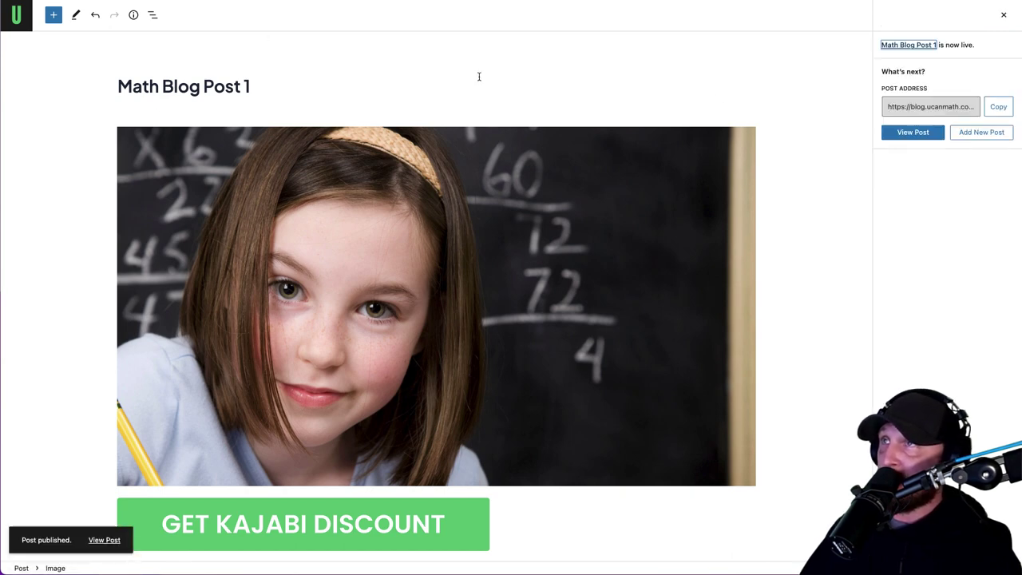
{"action": "left_click", "coordinate": [13, 16]}
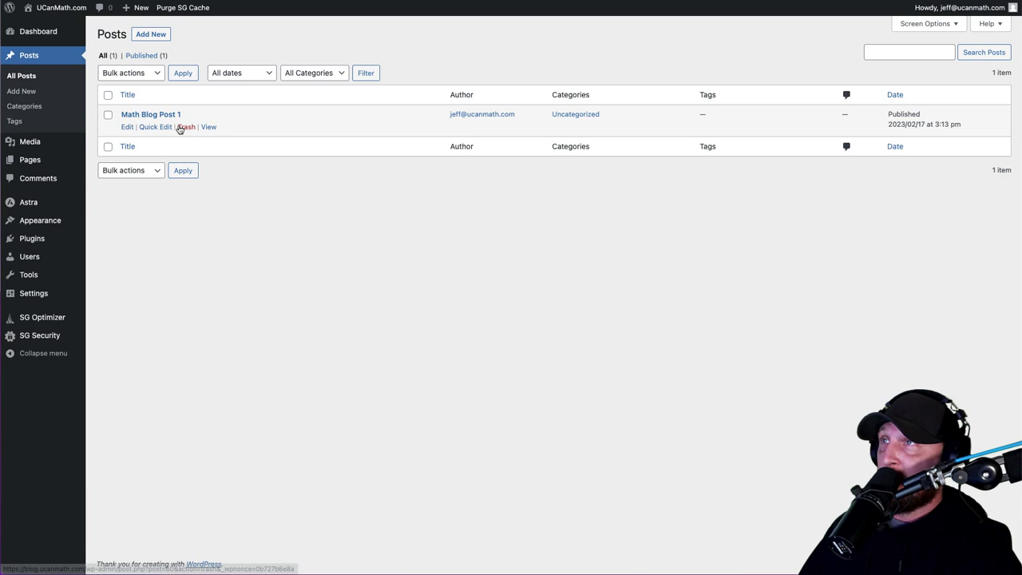
Step: Create another post titled "Math Blog Post 2" and paste the copied document into its body
{"action": "left_click", "coordinate": [151, 36]}
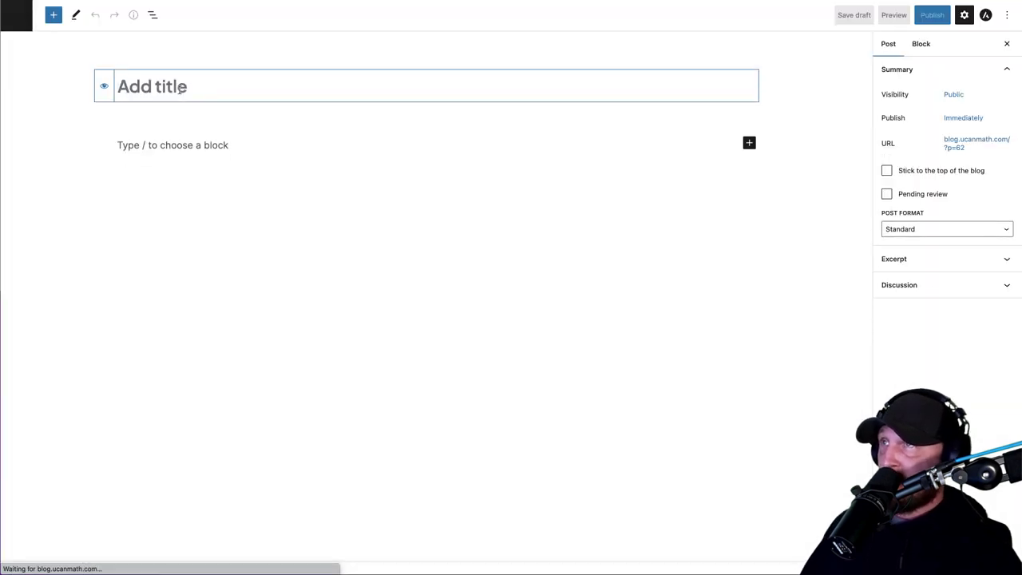
{"action": "type", "text": "Ma"}
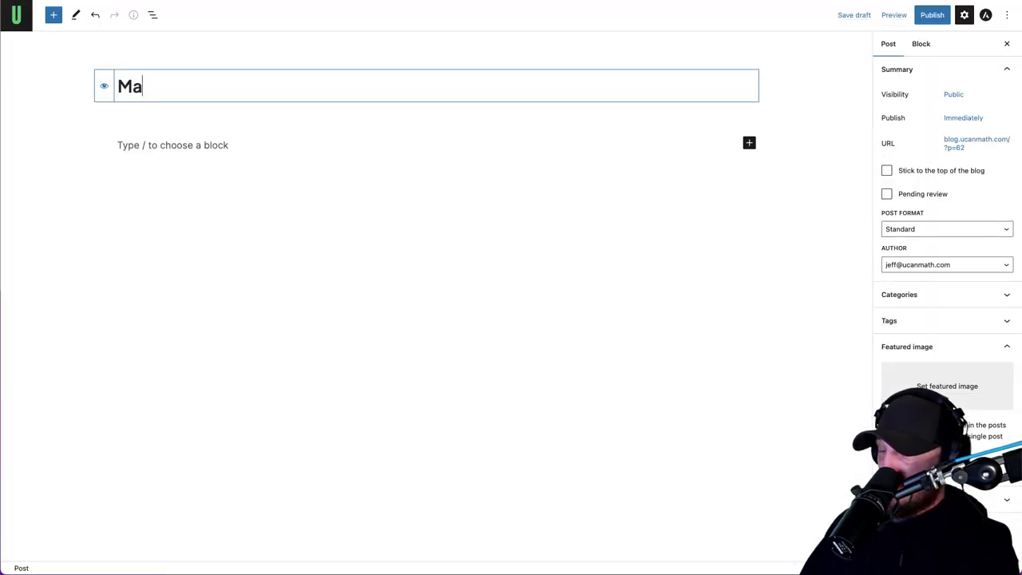
{"action": "type", "text": "th Blog Post 2"}
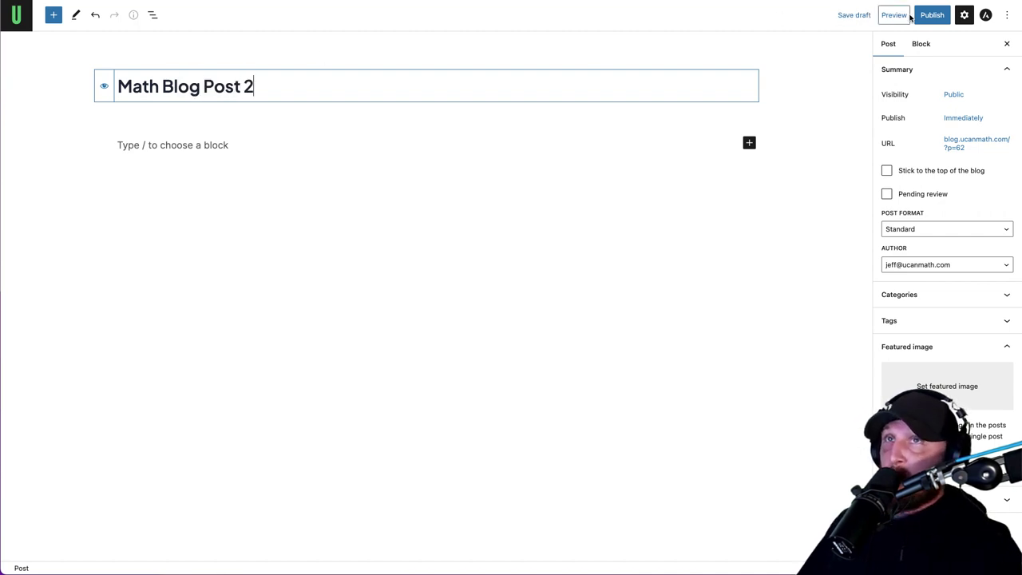
{"action": "left_click", "coordinate": [239, 139]}
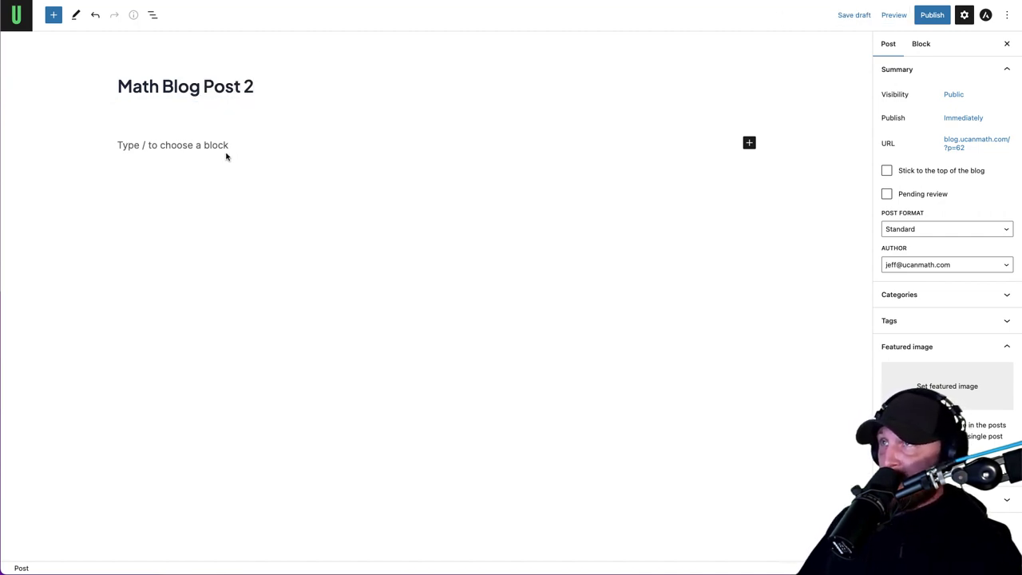
{"action": "left_click", "coordinate": [226, 156]}
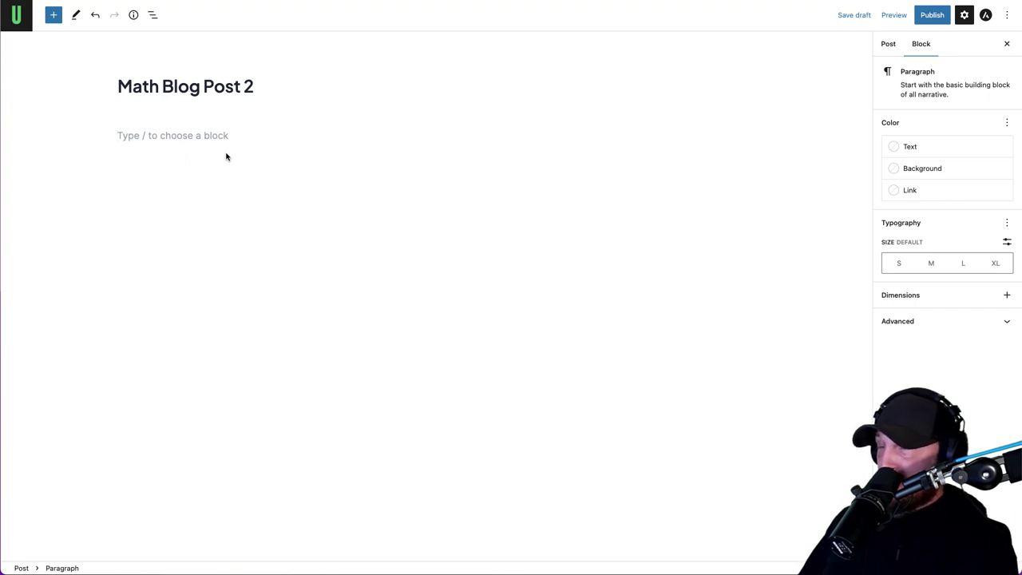
{"action": "key", "text": "ctrl+v"}
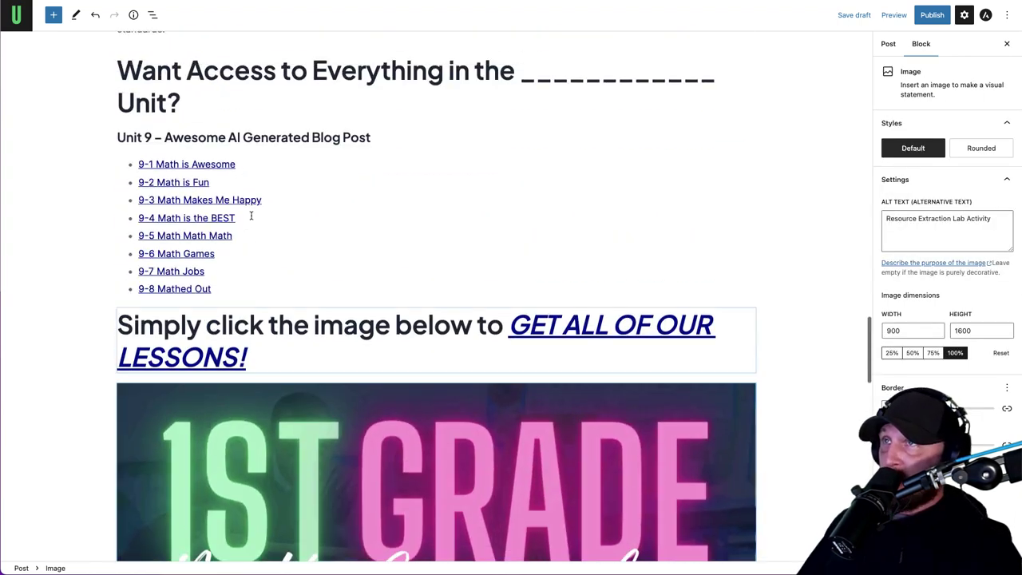
Step: Switch to the Google Docs source document and view its opening image, discount banner and introduction
{"action": "scroll", "coordinate": [251, 214], "scroll_direction": "up", "scroll_amount": 2}
{"action": "key", "text": "alt+Tab"}
{"action": "scroll", "coordinate": [430, 270], "scroll_direction": "up", "scroll_amount": 2}
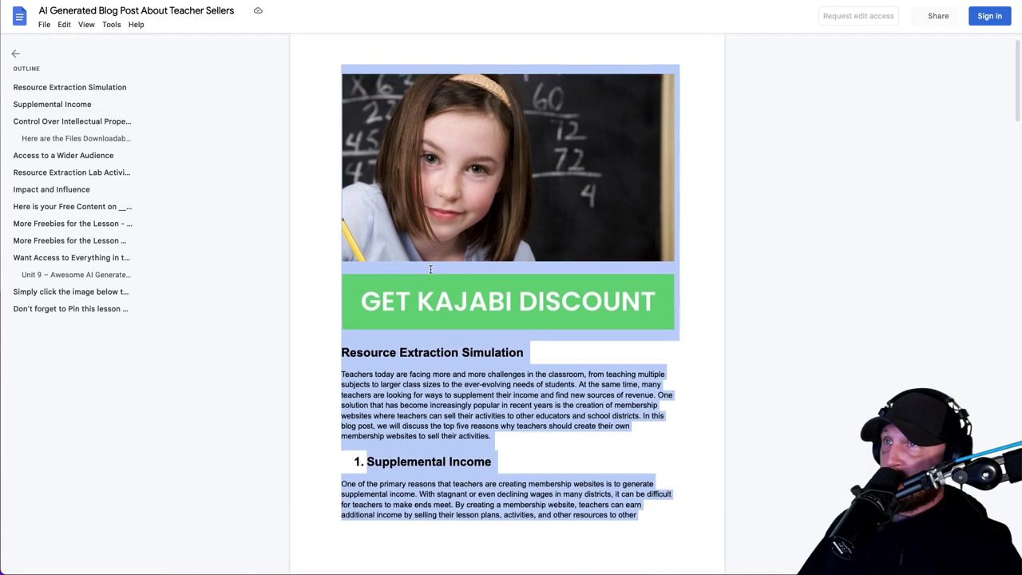
Step: Switch back to the WordPress editor, publish Math Blog Post 2 and return to the list of all posts
{"action": "scroll", "coordinate": [431, 269], "scroll_direction": "up", "scroll_amount": 1}
{"action": "scroll", "coordinate": [560, 483], "scroll_direction": "down", "scroll_amount": 20}
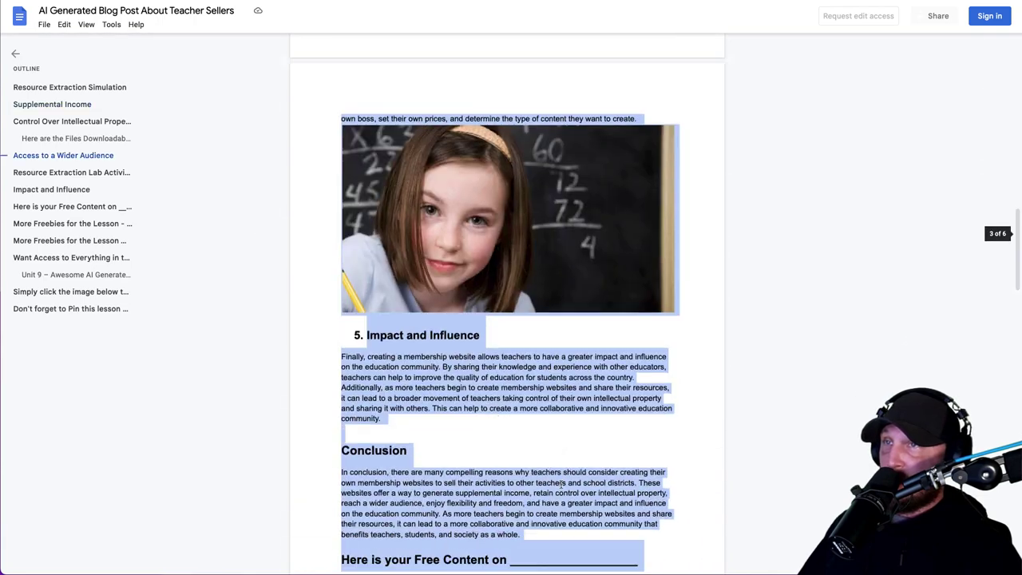
{"action": "scroll", "coordinate": [560, 484], "scroll_direction": "up", "scroll_amount": 15}
{"action": "key", "text": "alt+Tab"}
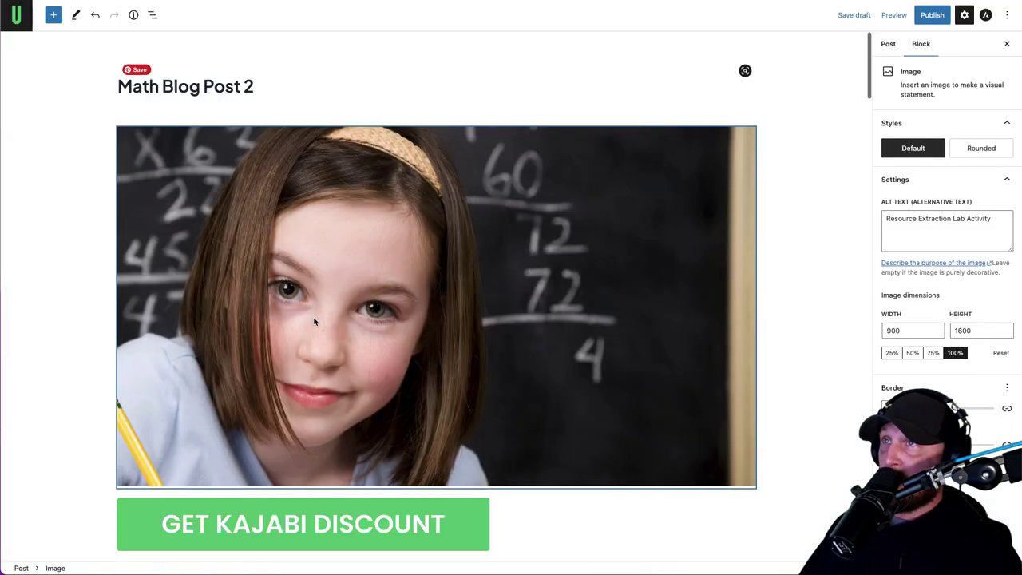
{"action": "left_click", "coordinate": [932, 16]}
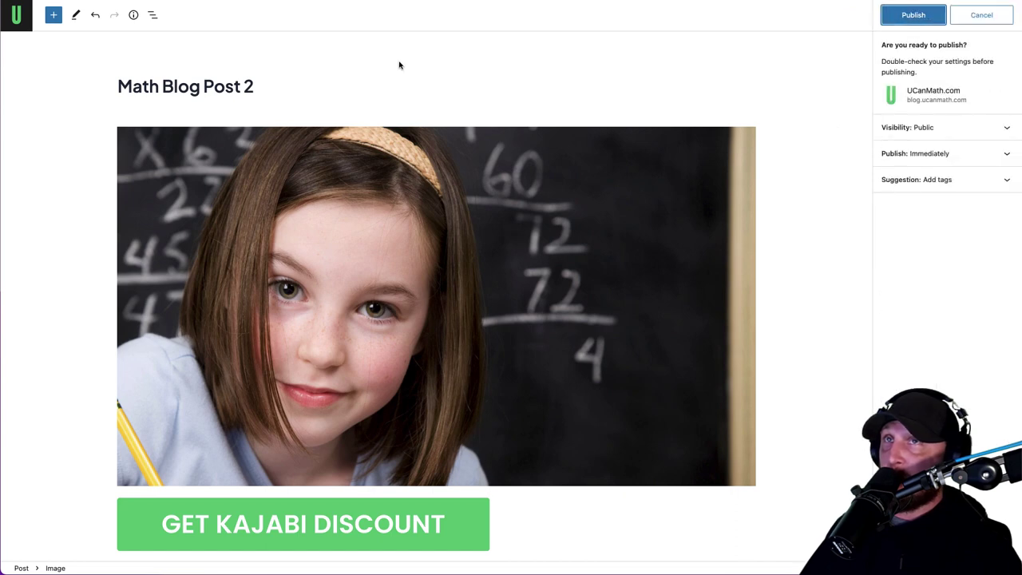
{"action": "left_click", "coordinate": [922, 12]}
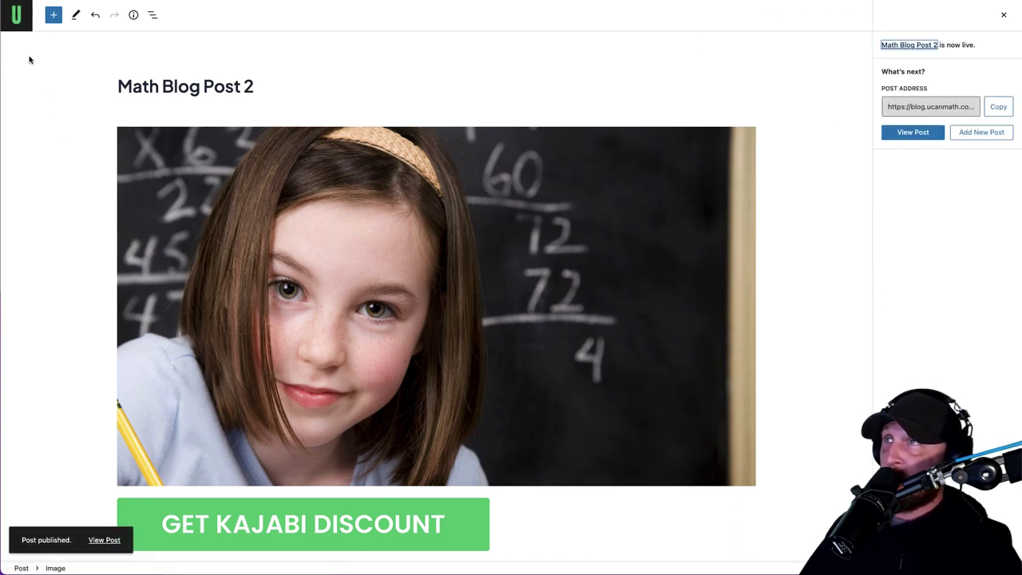
{"action": "left_click", "coordinate": [16, 15]}
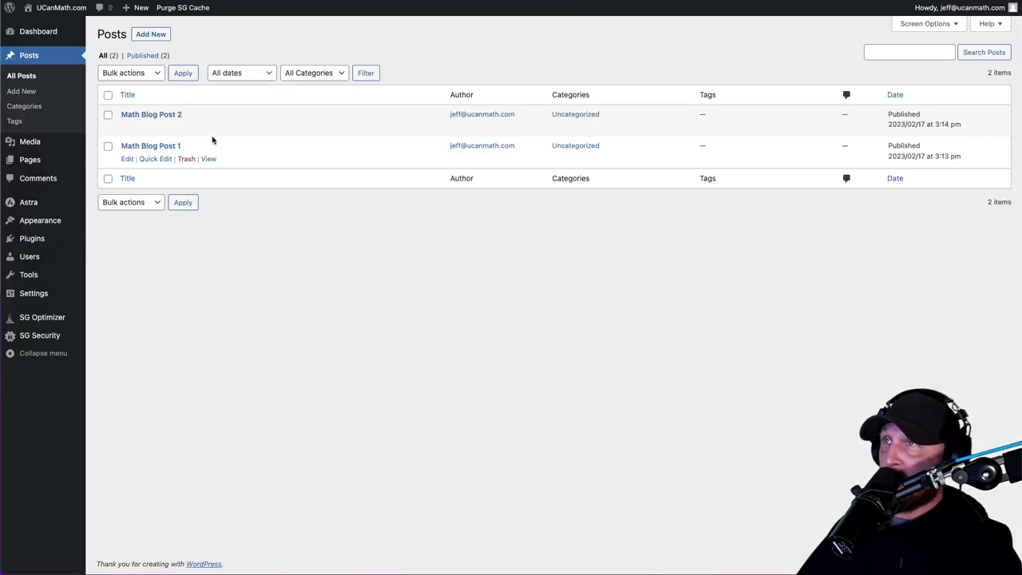
Step: Create another post titled "Math Blog Post 3" and paste the copied document into its body
{"action": "left_click", "coordinate": [149, 34]}
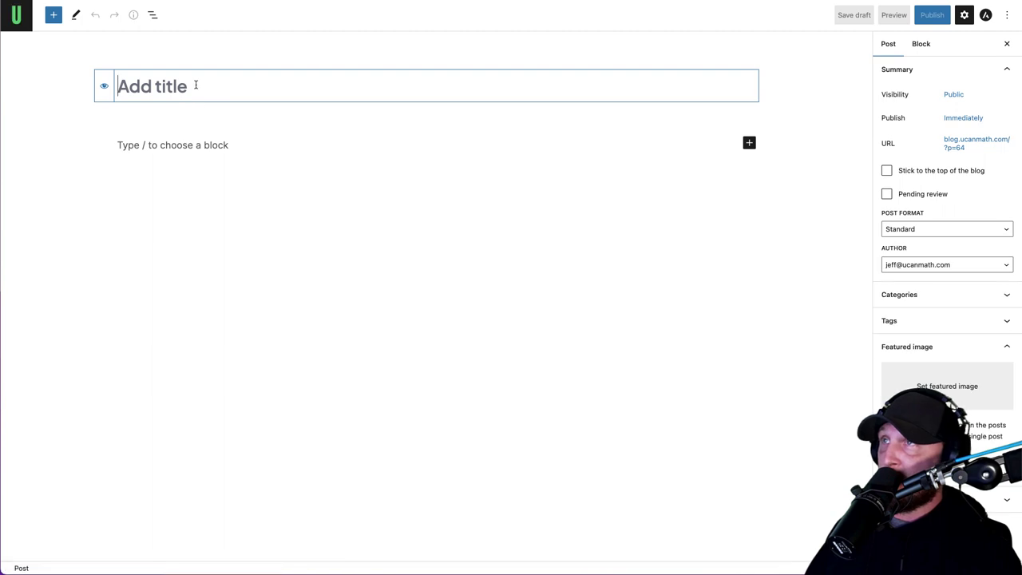
{"action": "type", "text": "Math Blog Post 3"}
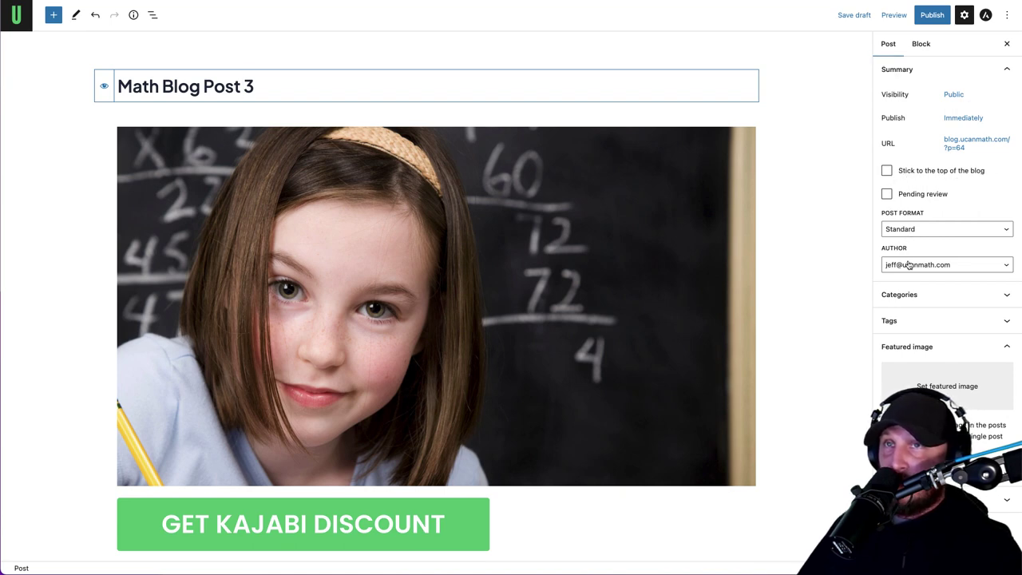
Step: Expand the post's category and tag settings and add the tag "Math Blog Post 3"
{"action": "left_click", "coordinate": [911, 301]}
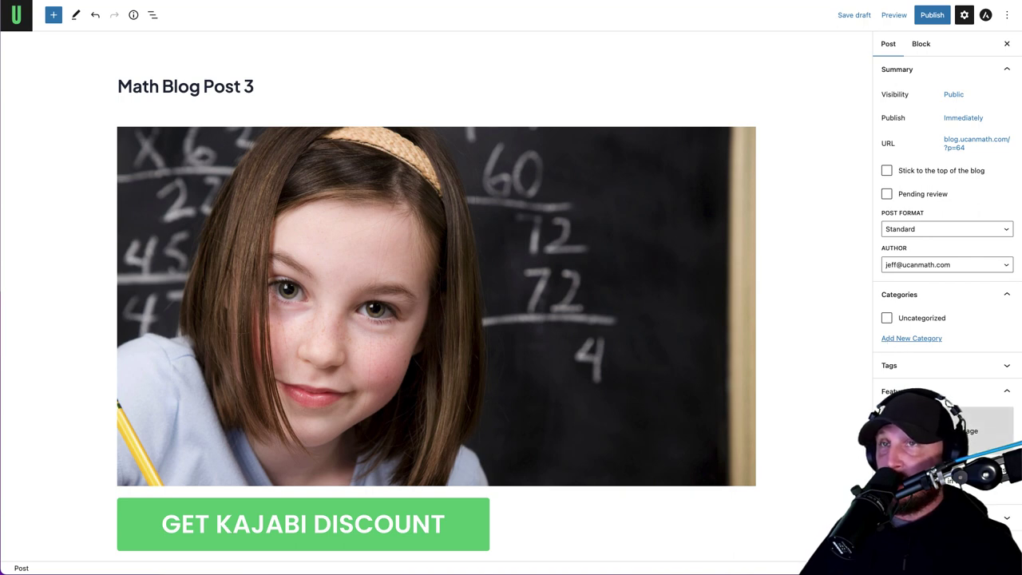
{"action": "left_click", "coordinate": [892, 367]}
{"action": "left_click", "coordinate": [893, 367]}
{"action": "left_click", "coordinate": [892, 367]}
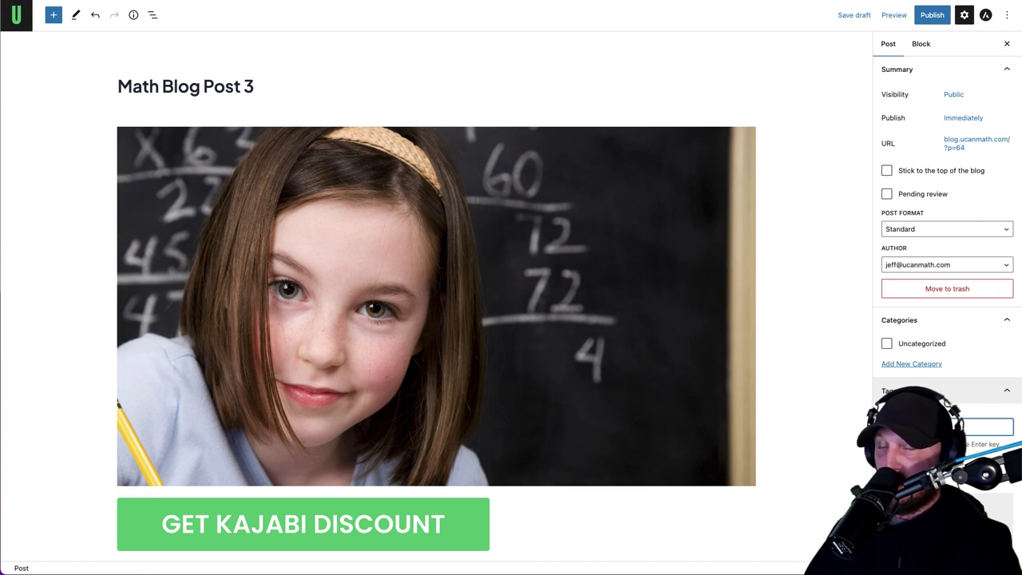
{"action": "type", "text": "Math Blog Post 3"}
{"action": "key", "text": "Return"}
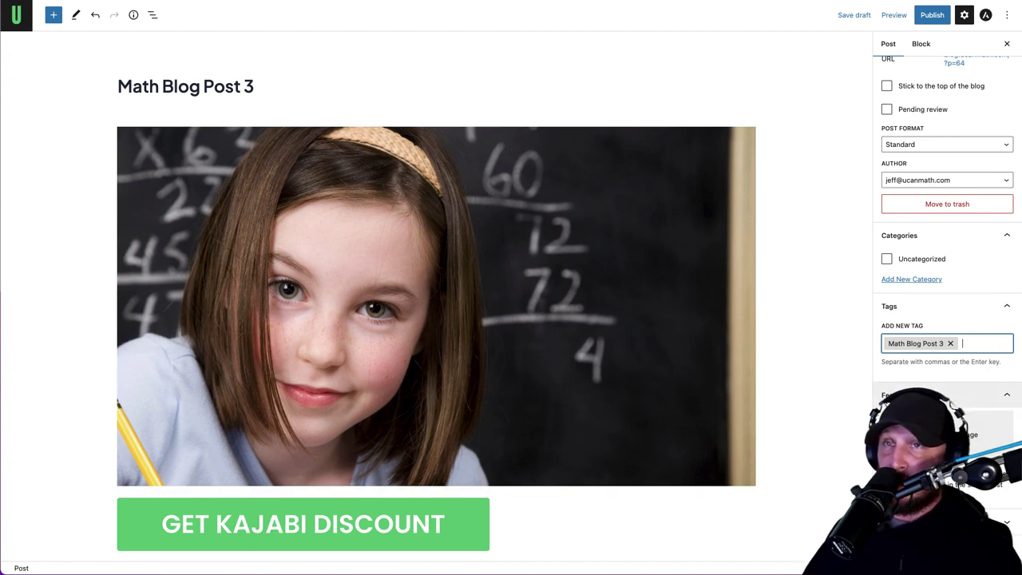
Step: Set Desktop-Background.png from the media library as the featured image of Math Blog Post 3
{"action": "left_click", "coordinate": [946, 434]}
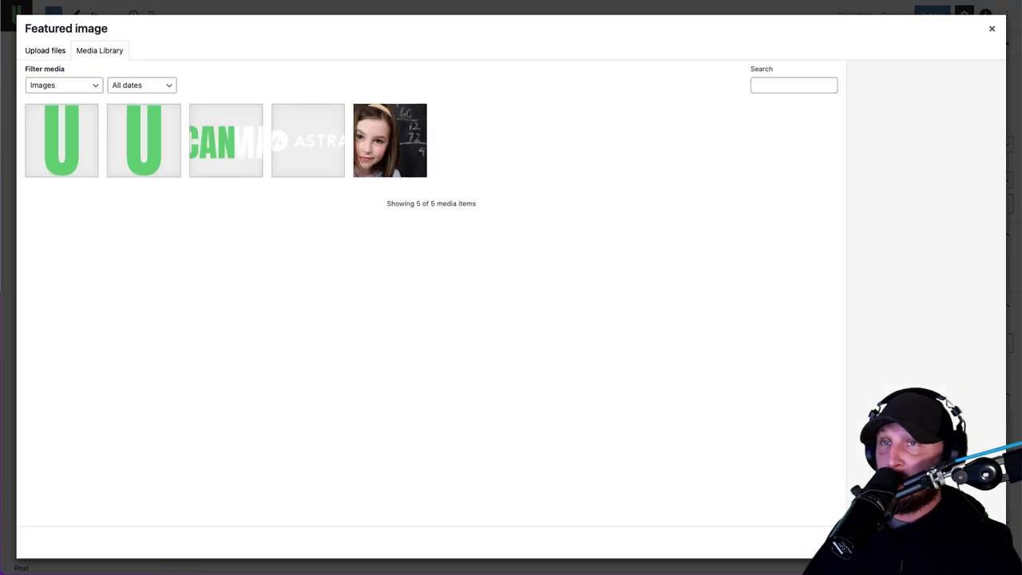
{"action": "left_click", "coordinate": [407, 154]}
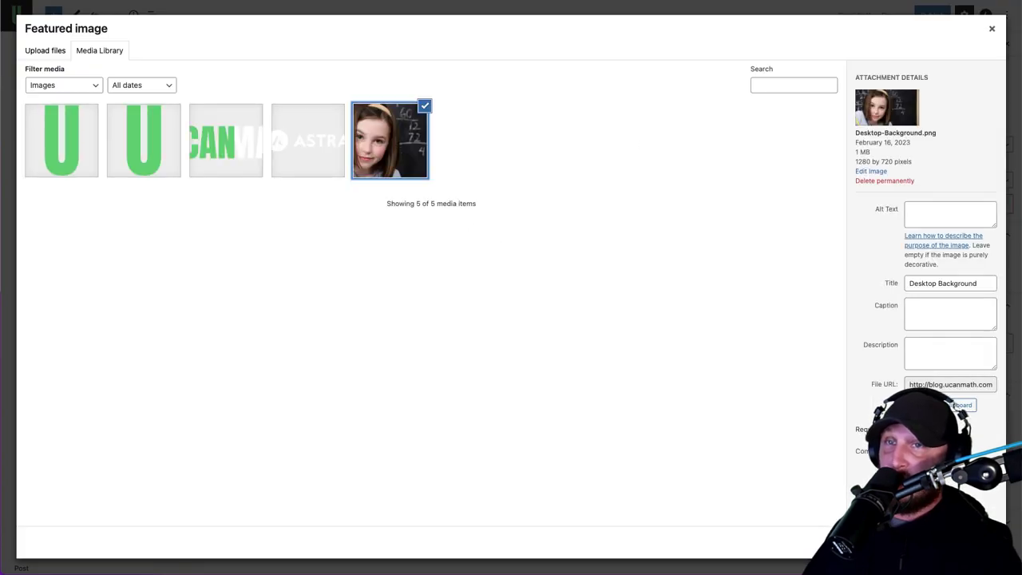
{"action": "left_click", "coordinate": [958, 543]}
{"action": "scroll", "coordinate": [950, 479], "scroll_direction": "down", "scroll_amount": 3}
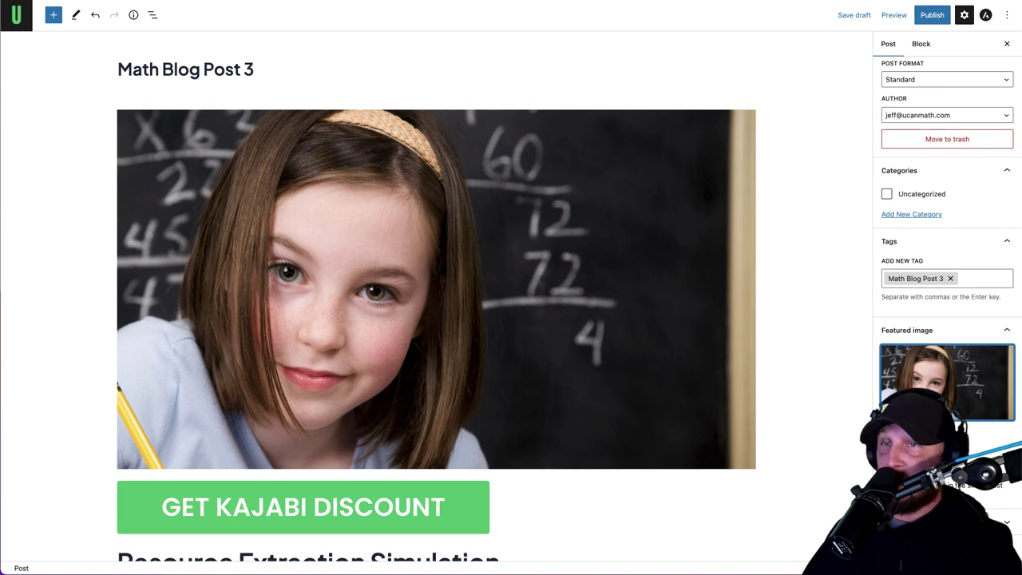
{"action": "scroll", "coordinate": [950, 359], "scroll_direction": "up", "scroll_amount": 5}
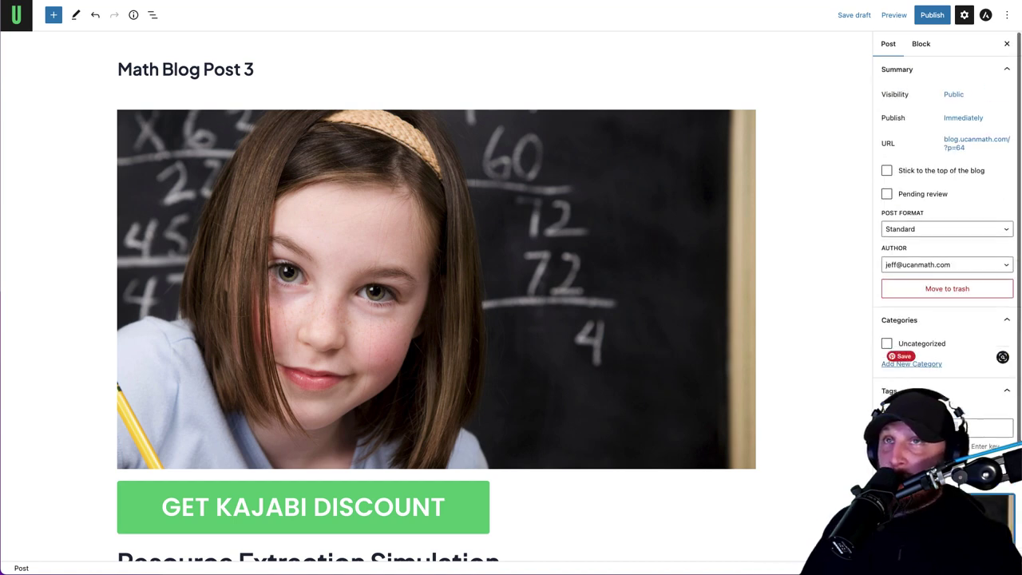
Step: Publish Math Blog Post 3 and return to the list of all posts
{"action": "left_click", "coordinate": [931, 15]}
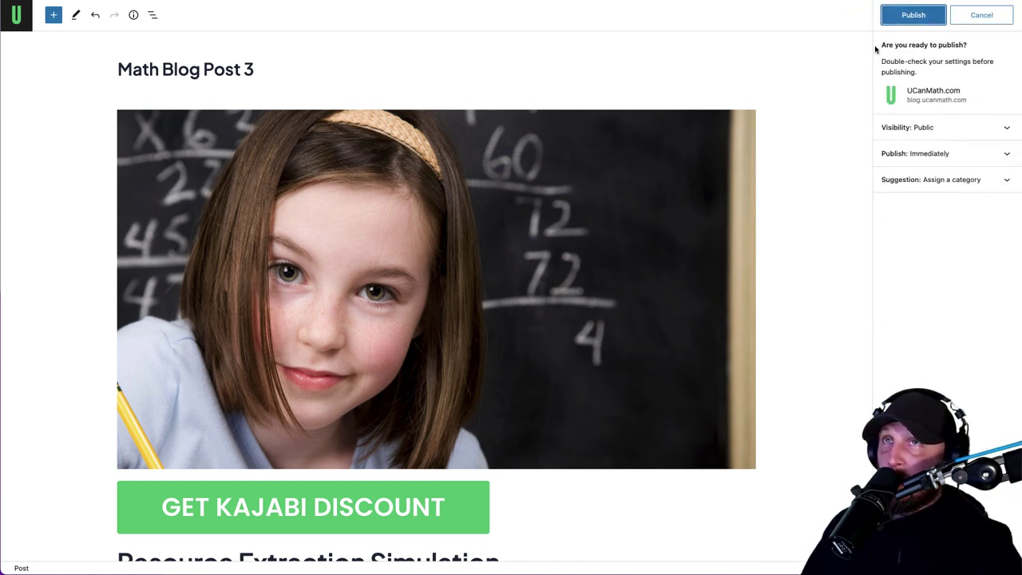
{"action": "left_click", "coordinate": [908, 16]}
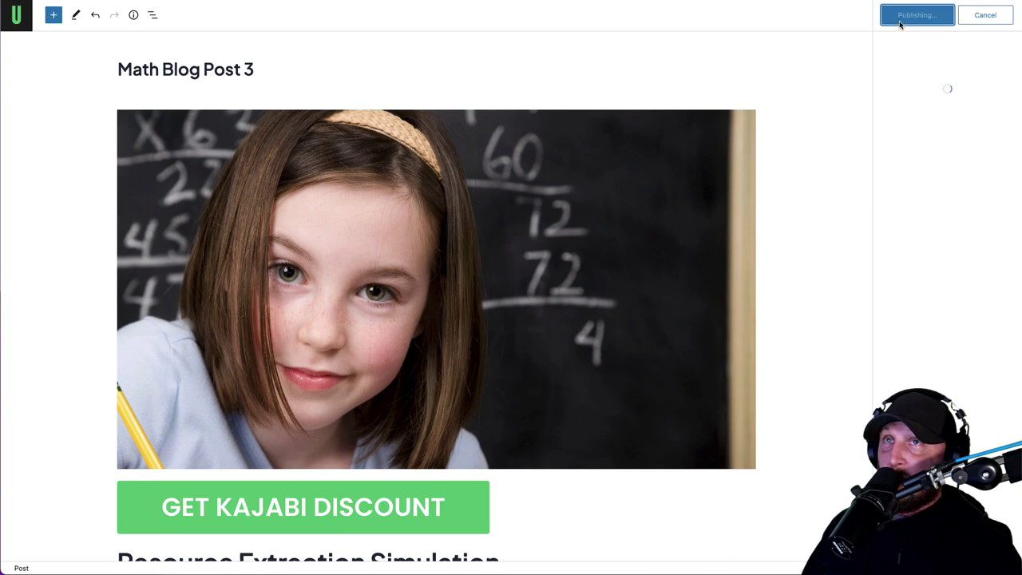
{"action": "left_click", "coordinate": [19, 18]}
Step: Give Math Blog Post 1 the featured image Desktop-Background.png, update it and return to the list of all posts
{"action": "left_click", "coordinate": [156, 179]}
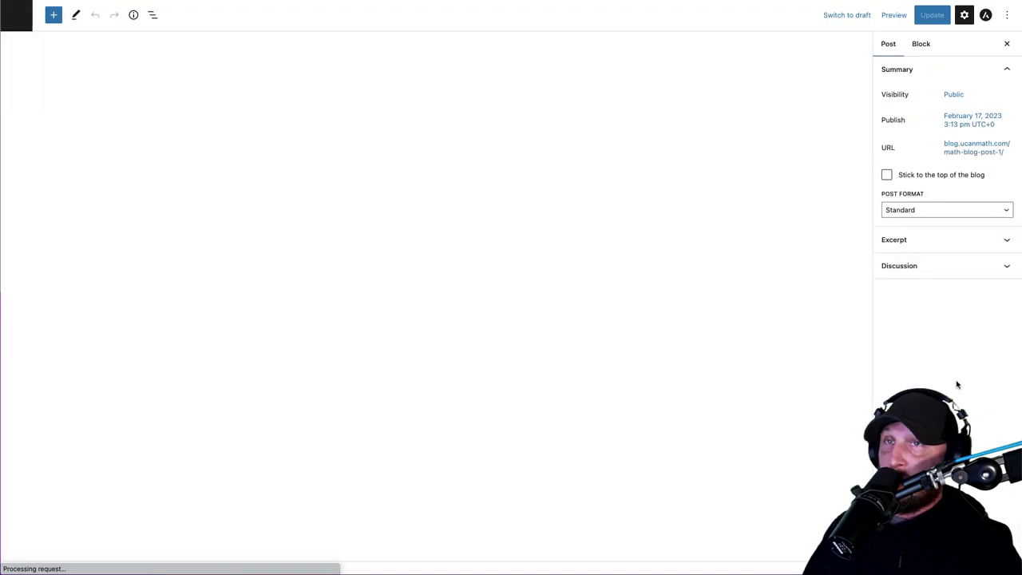
{"action": "scroll", "coordinate": [947, 239], "scroll_direction": "down", "scroll_amount": 2}
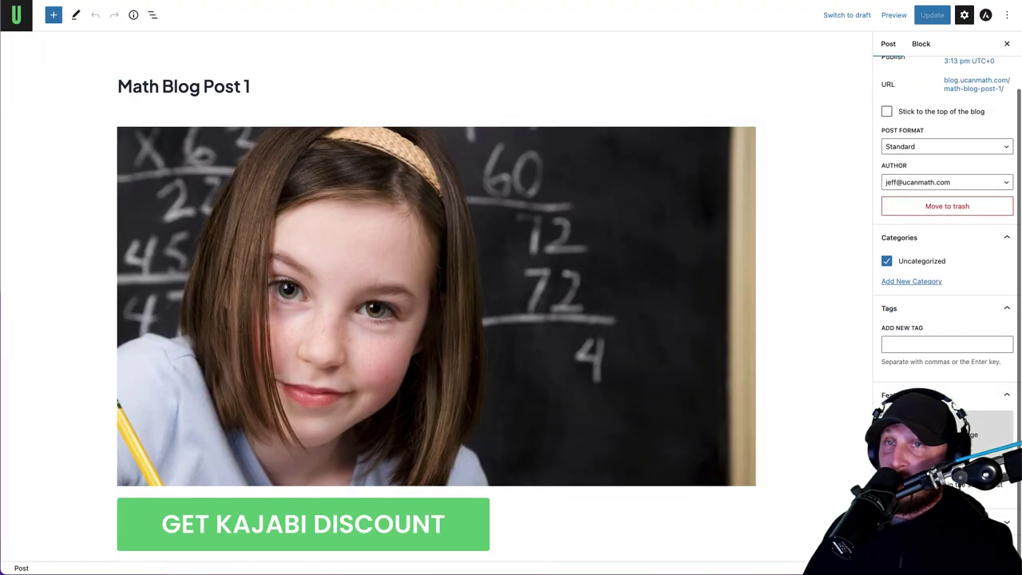
{"action": "left_click", "coordinate": [946, 423]}
{"action": "left_click", "coordinate": [419, 137]}
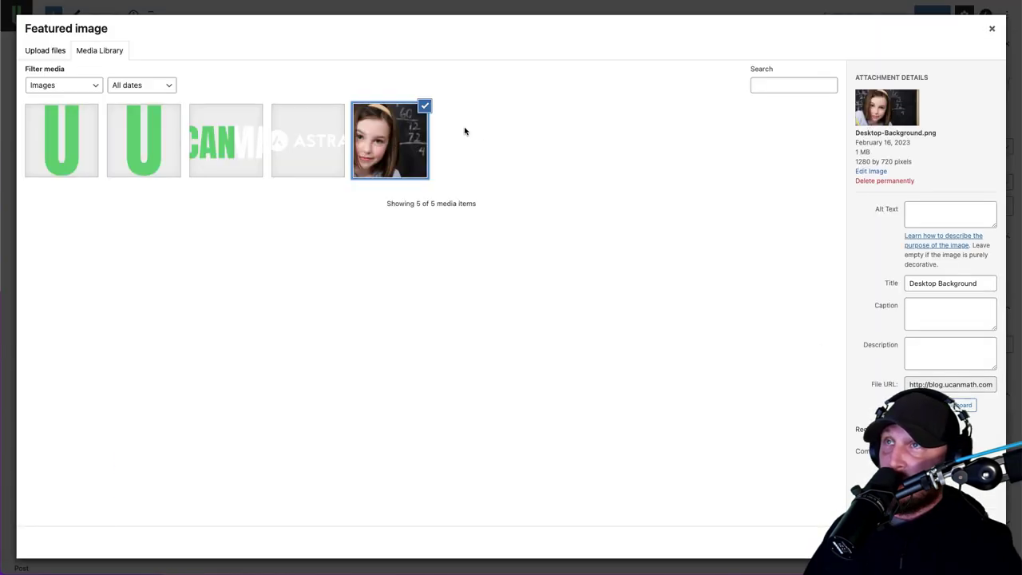
{"action": "left_click", "coordinate": [950, 542]}
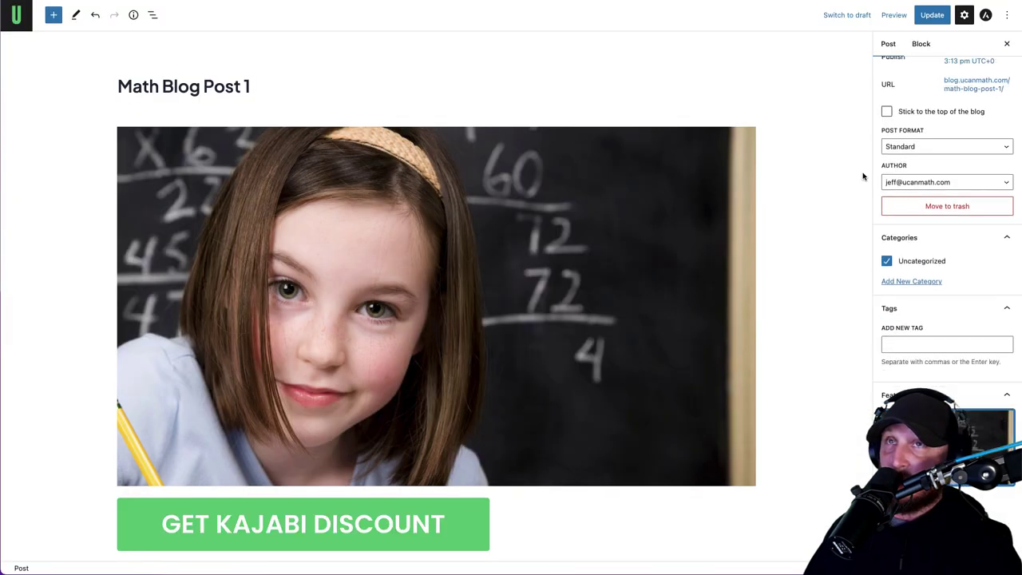
{"action": "left_click", "coordinate": [931, 15]}
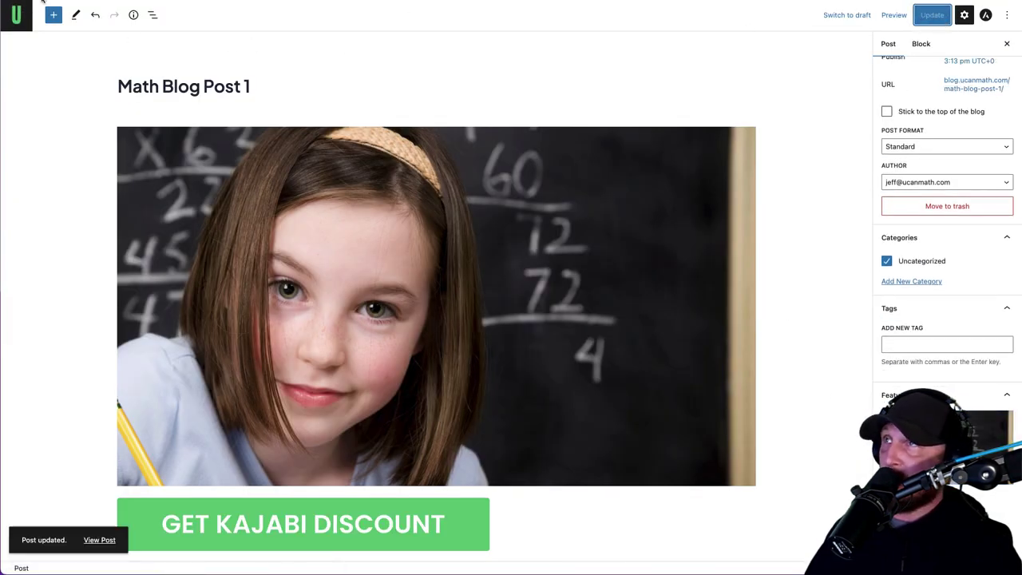
{"action": "left_click", "coordinate": [16, 14]}
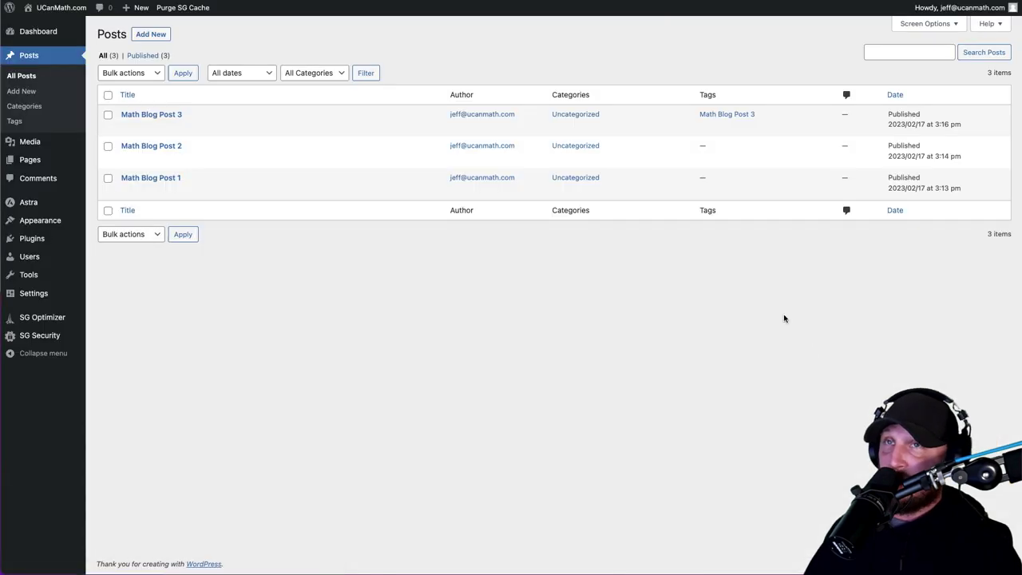
Step: Give Math Blog Post 2 the featured image Desktop-Background.png, update it and return to the list of all posts
{"action": "left_click", "coordinate": [162, 145]}
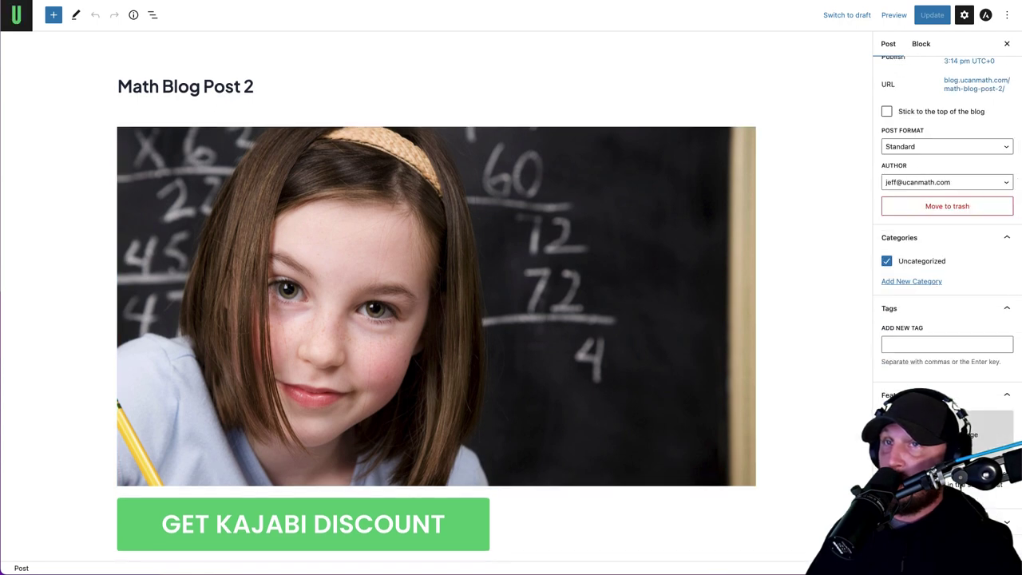
{"action": "left_click", "coordinate": [946, 431]}
{"action": "left_click", "coordinate": [392, 144]}
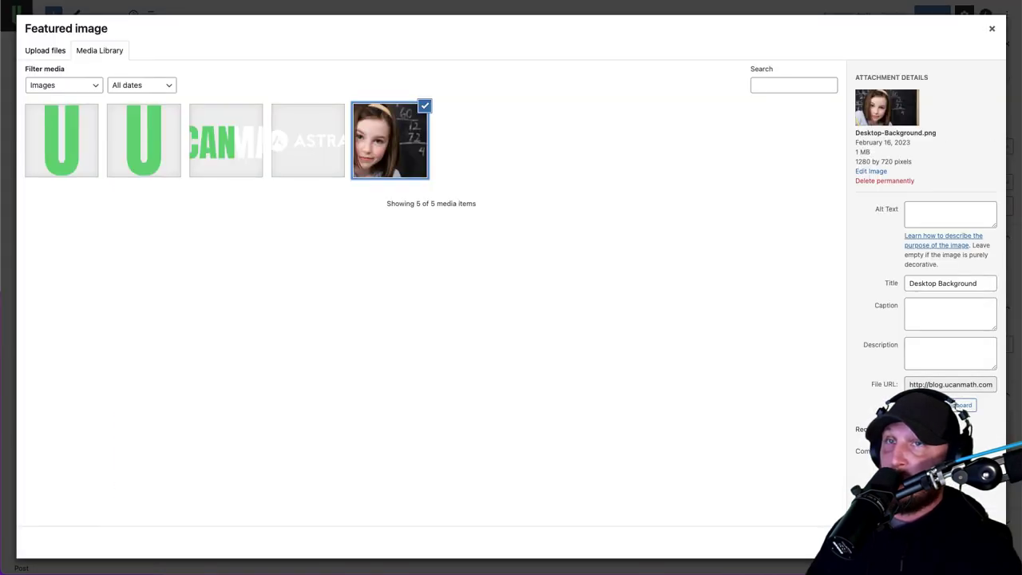
{"action": "left_click", "coordinate": [946, 542]}
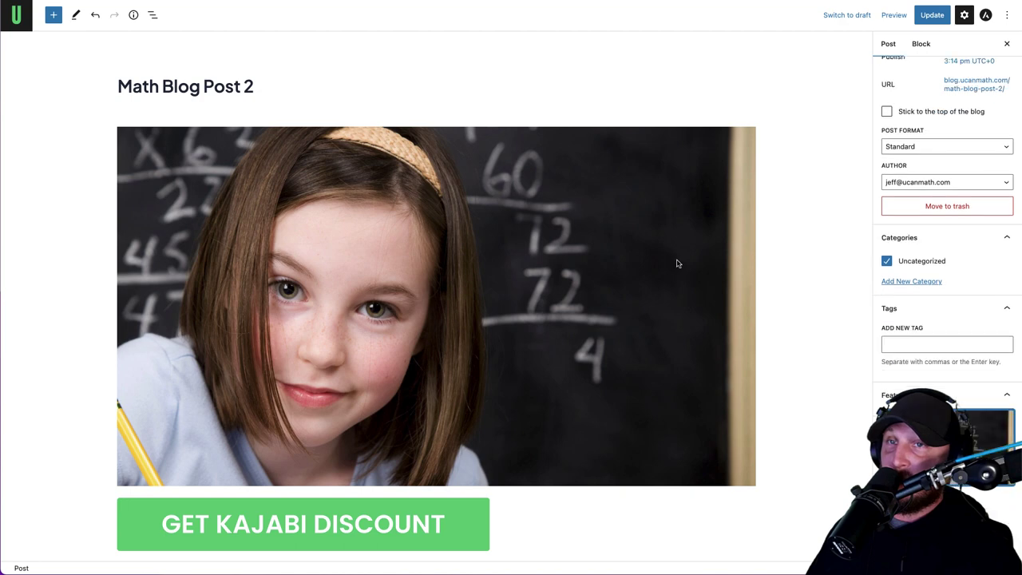
{"action": "left_click", "coordinate": [925, 14]}
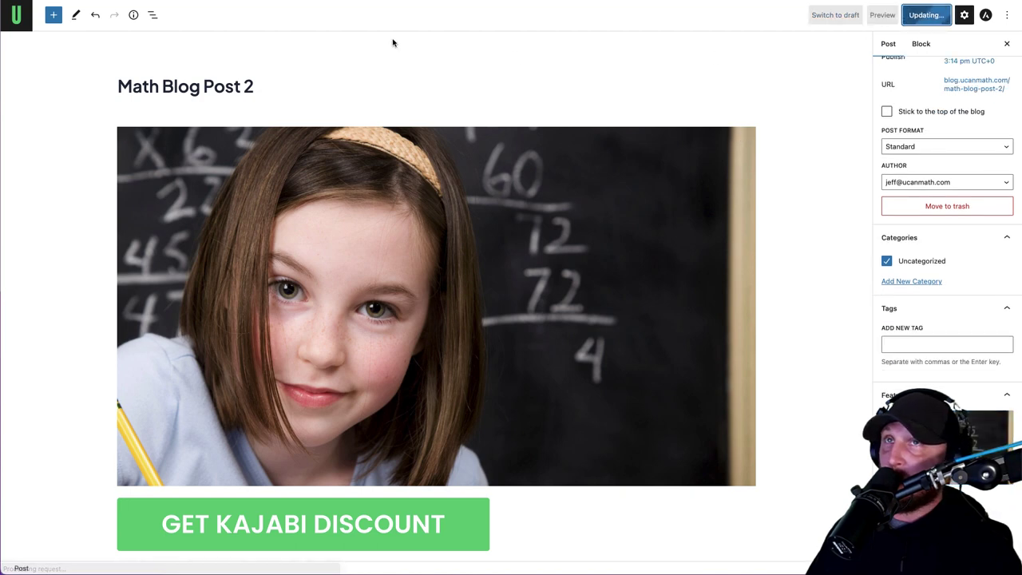
{"action": "left_click", "coordinate": [15, 26]}
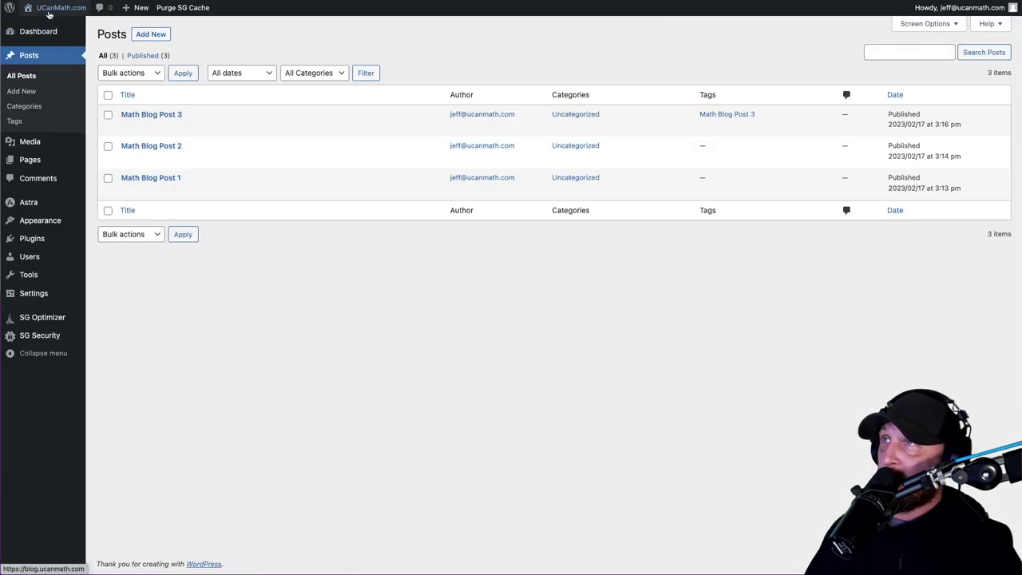
Step: Visit the live UCanMath.com blog and look over the published posts on its front page
{"action": "mouse_move", "coordinate": [47, 12]}
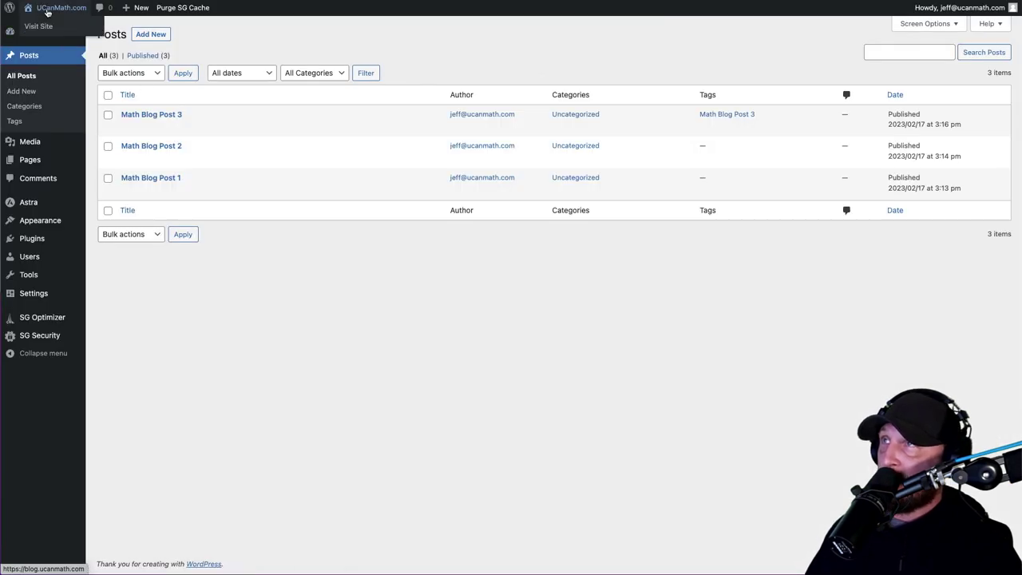
{"action": "left_click", "coordinate": [37, 26]}
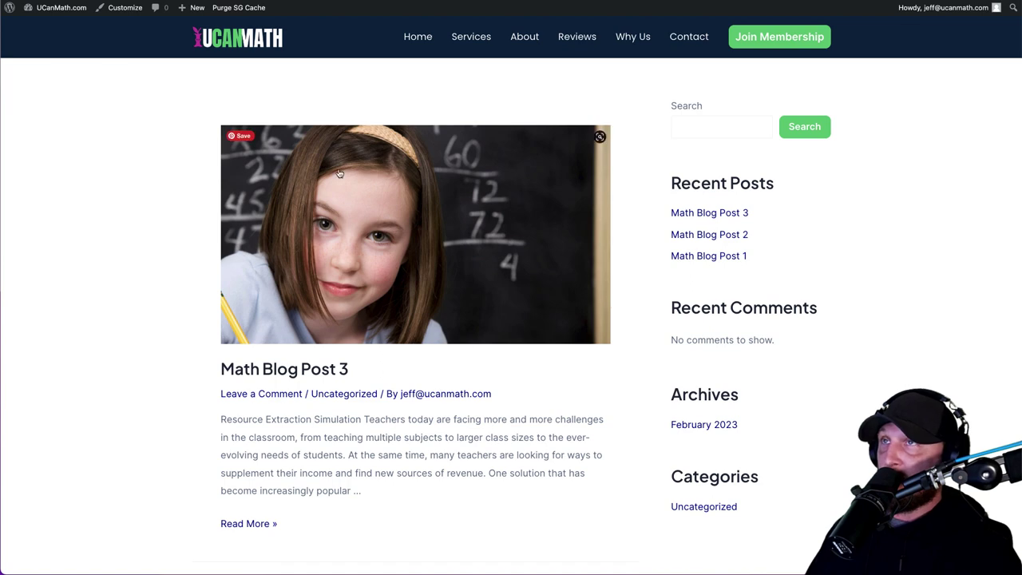
{"action": "scroll", "coordinate": [343, 192], "scroll_direction": "down", "scroll_amount": 4}
{"action": "scroll", "coordinate": [347, 199], "scroll_direction": "up", "scroll_amount": 4}
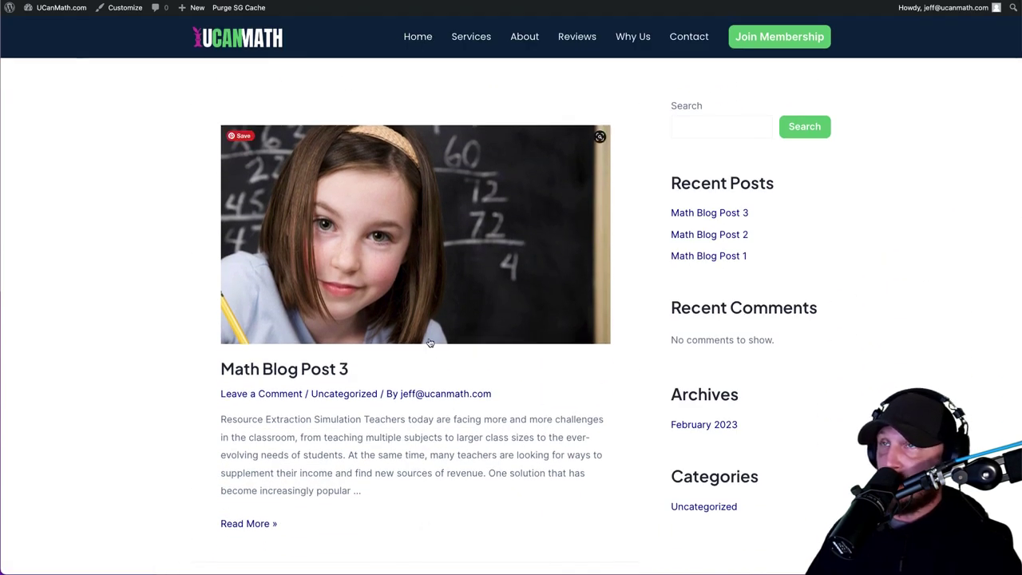
Step: Open Math Blog Post 3 on the live site and review its content, unit links, related posts and comment form
{"action": "left_click", "coordinate": [420, 289]}
{"action": "scroll", "coordinate": [416, 308], "scroll_direction": "down", "scroll_amount": 20}
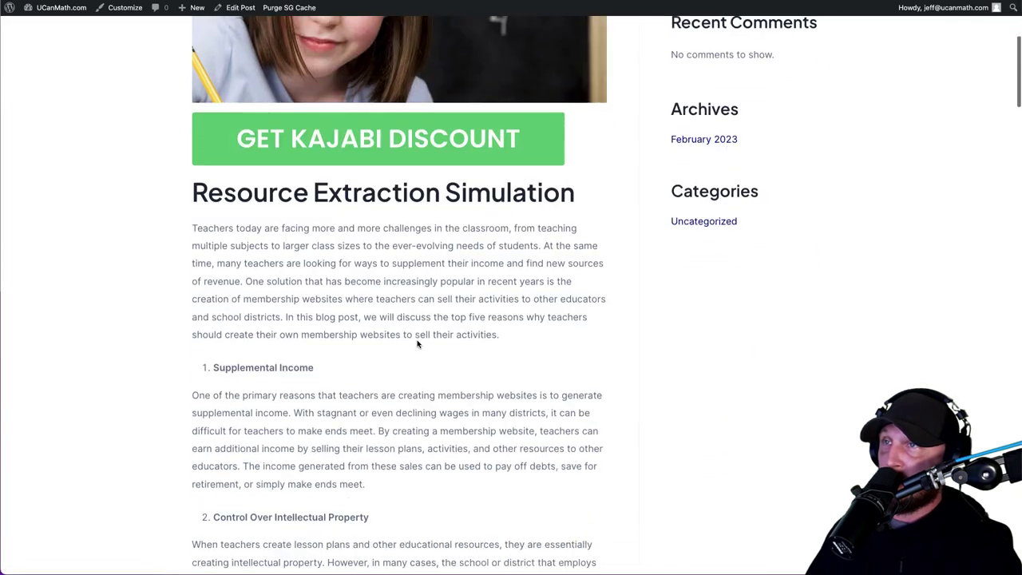
{"action": "scroll", "coordinate": [417, 341], "scroll_direction": "down", "scroll_amount": 20}
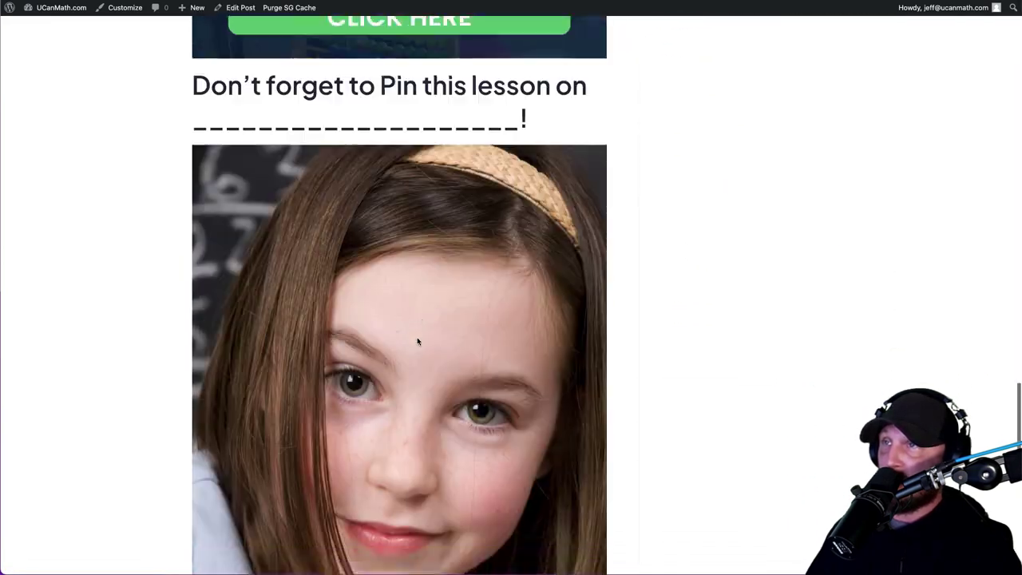
{"action": "scroll", "coordinate": [416, 341], "scroll_direction": "up", "scroll_amount": 4}
{"action": "scroll", "coordinate": [416, 342], "scroll_direction": "up", "scroll_amount": 15}
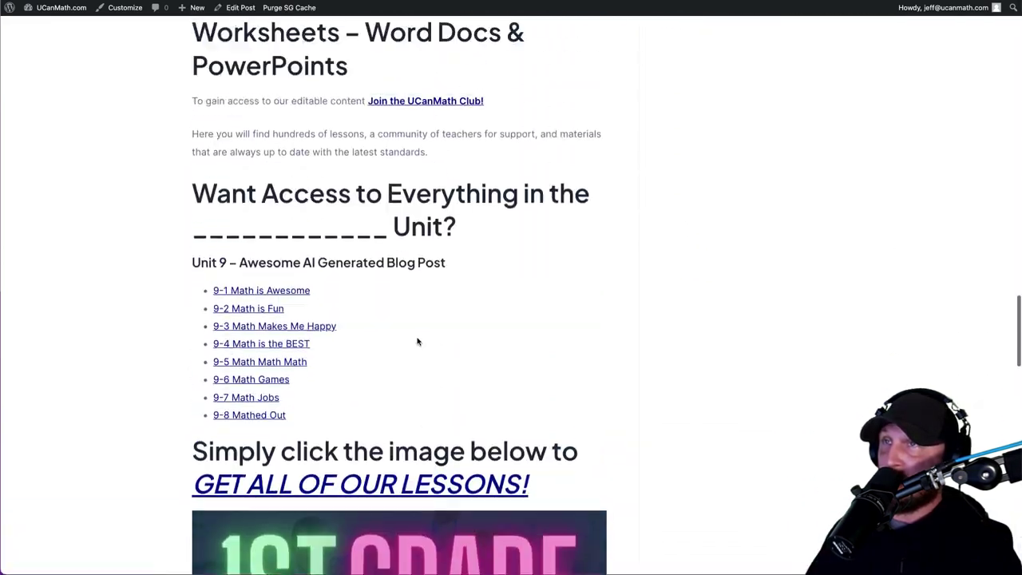
{"action": "scroll", "coordinate": [417, 342], "scroll_direction": "down", "scroll_amount": 20}
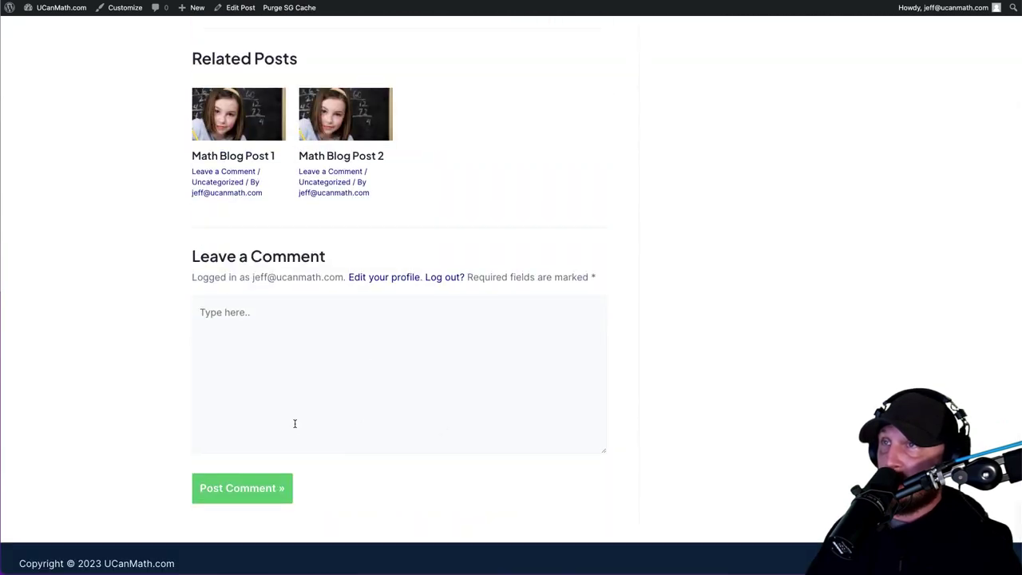
{"action": "scroll", "coordinate": [385, 367], "scroll_direction": "up", "scroll_amount": 20}
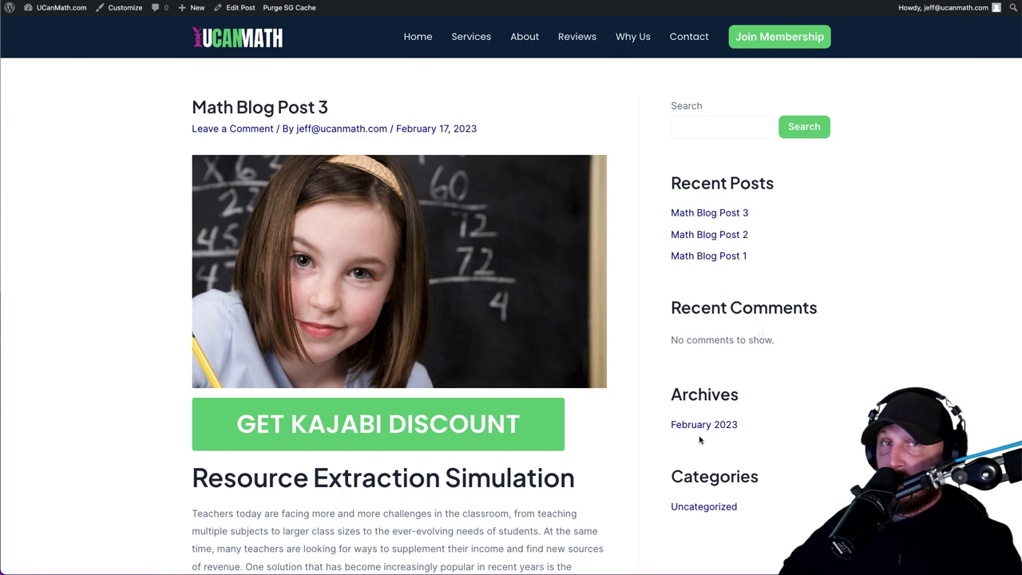
Step: Examine Math Blog Post 3's header and sidebar widgets, and scan the full post down to the footer
{"action": "scroll", "coordinate": [766, 494], "scroll_direction": "down", "scroll_amount": 2}
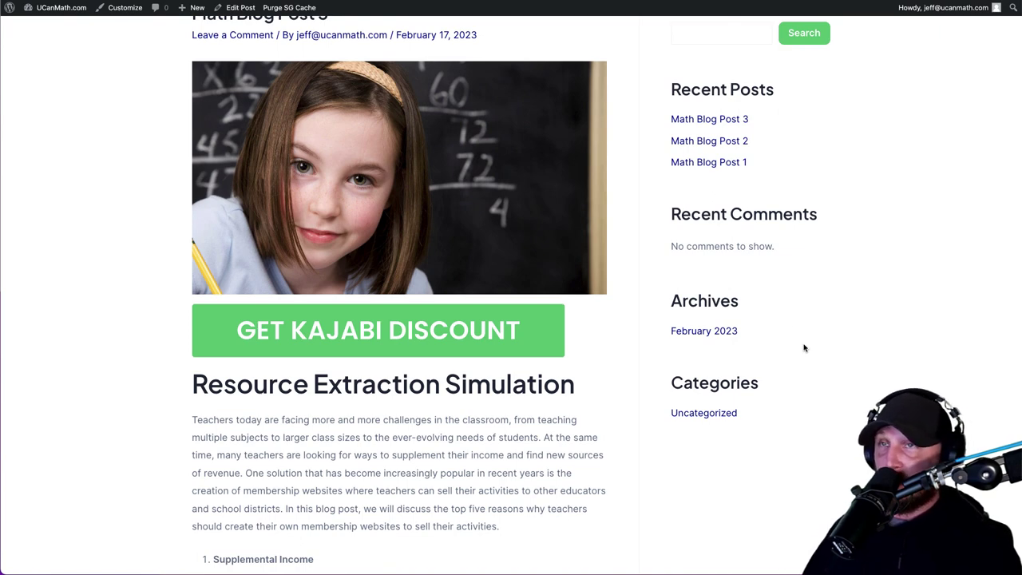
{"action": "scroll", "coordinate": [803, 347], "scroll_direction": "up", "scroll_amount": 1}
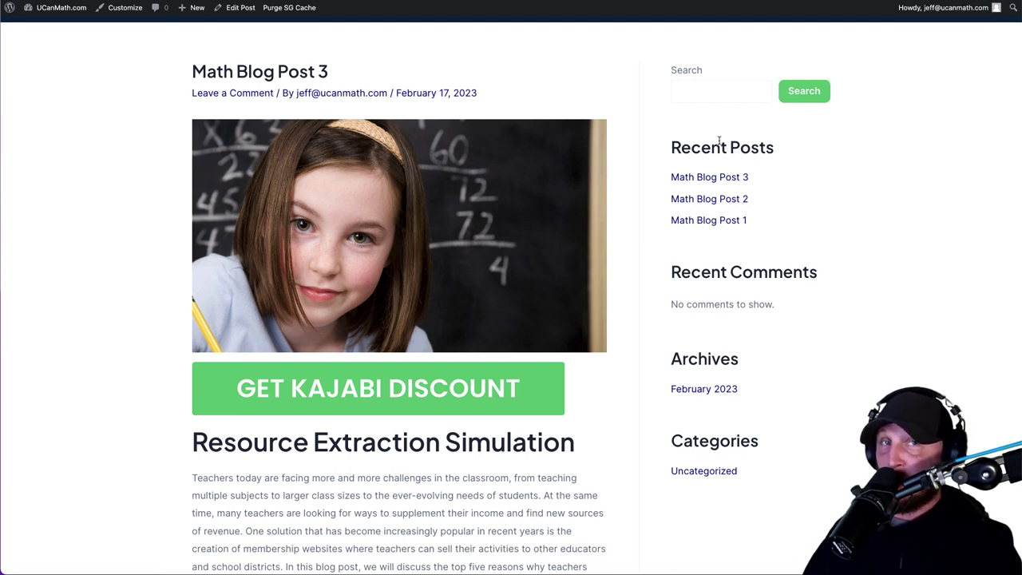
{"action": "scroll", "coordinate": [718, 140], "scroll_direction": "up", "scroll_amount": 1}
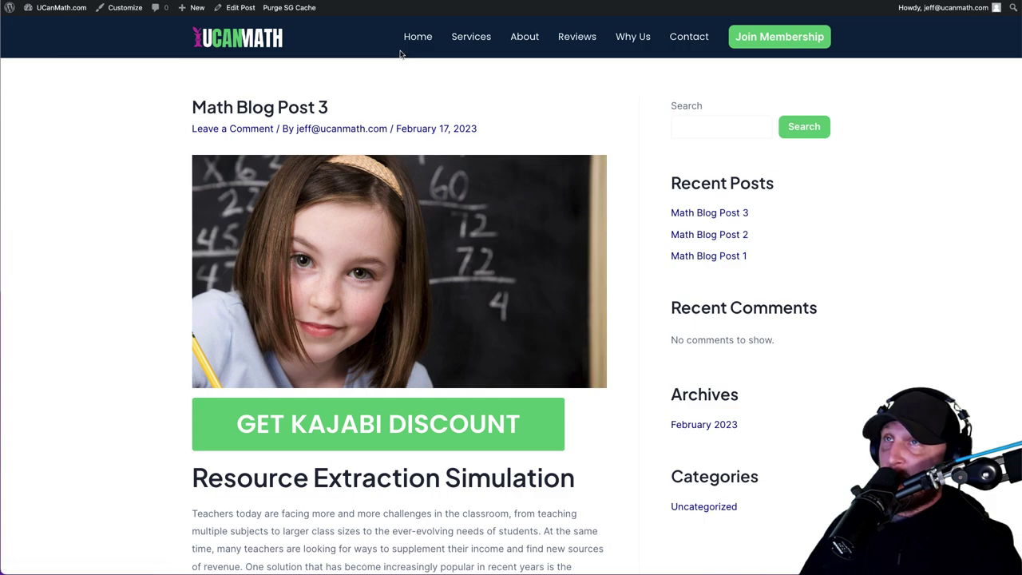
{"action": "scroll", "coordinate": [636, 221], "scroll_direction": "down", "scroll_amount": 20}
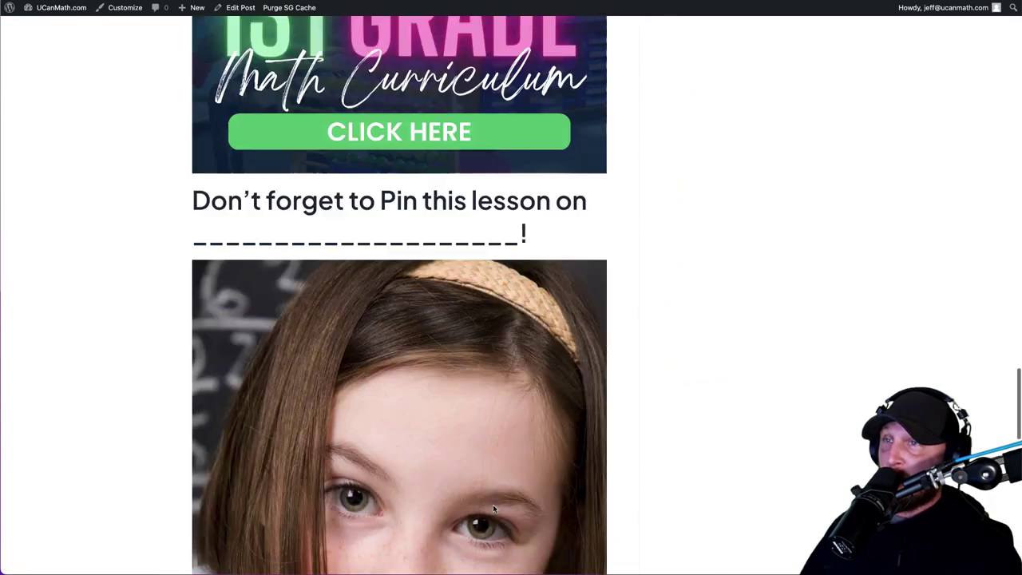
{"action": "scroll", "coordinate": [493, 508], "scroll_direction": "down", "scroll_amount": 10}
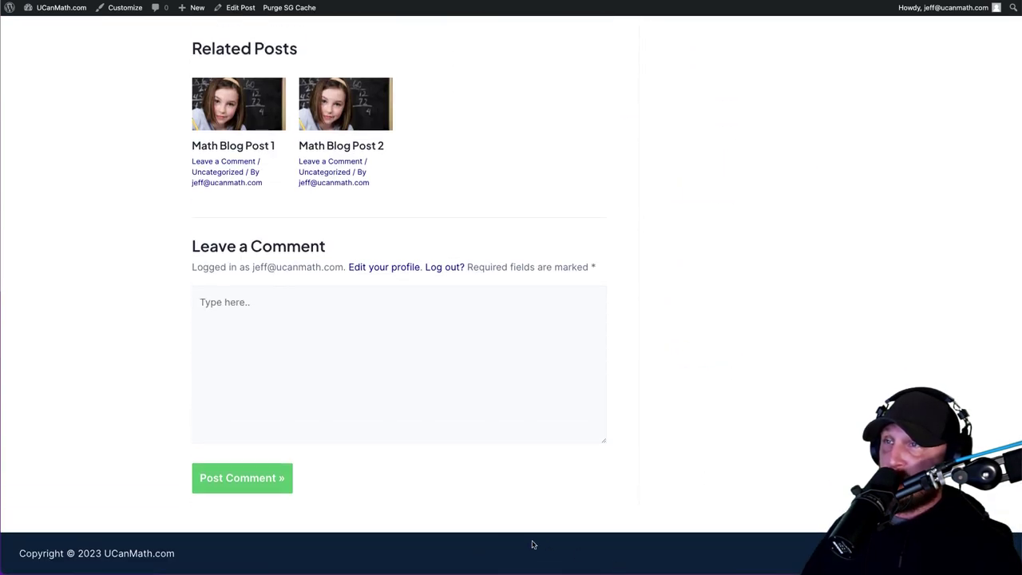
{"action": "scroll", "coordinate": [307, 222], "scroll_direction": "up", "scroll_amount": 20}
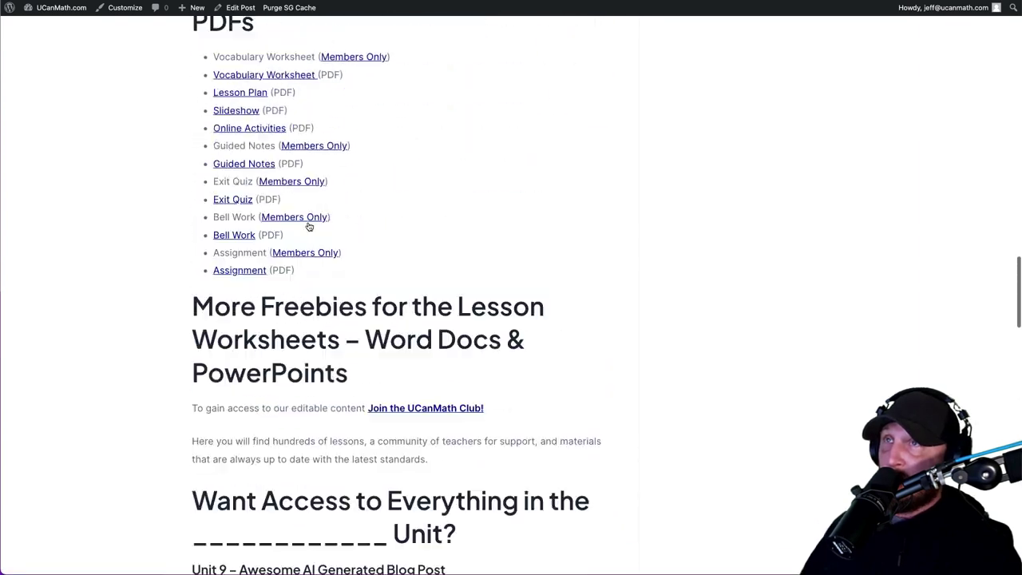
{"action": "scroll", "coordinate": [307, 221], "scroll_direction": "up", "scroll_amount": 15}
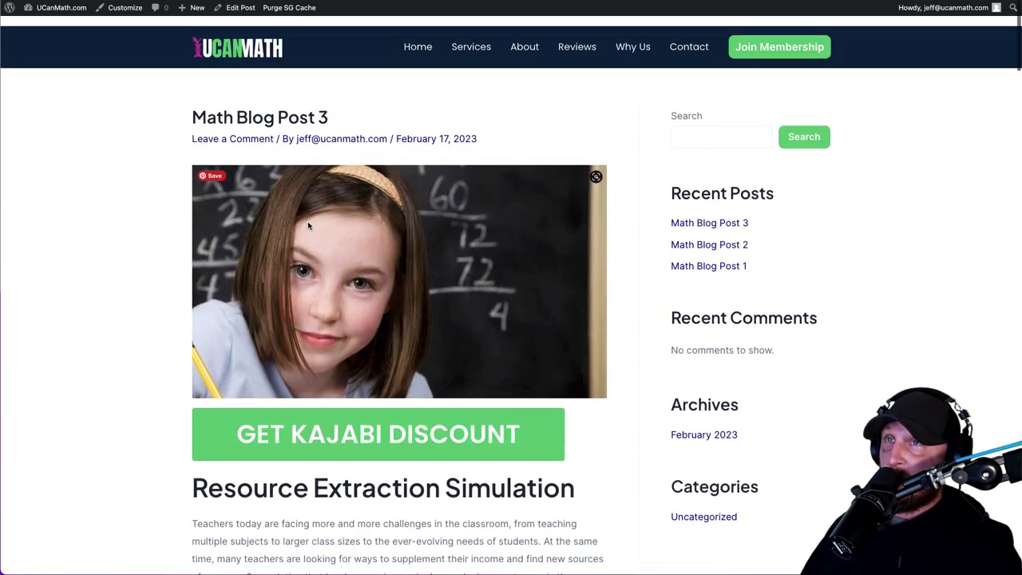
Step: Return to the blog's front page from the site logo and look over the list of posts down to the footer
{"action": "left_click", "coordinate": [243, 42]}
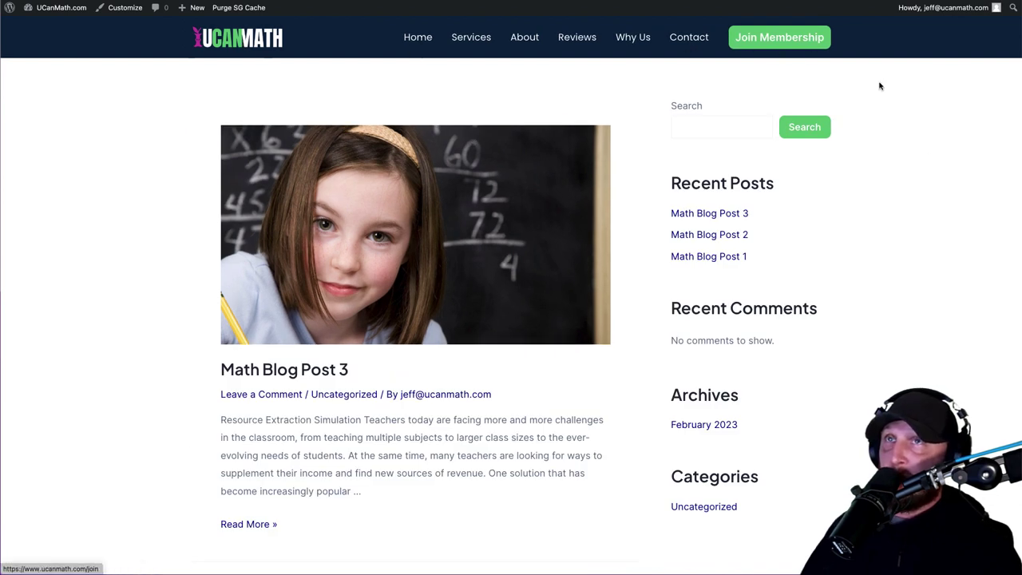
{"action": "left_click", "coordinate": [748, 40]}
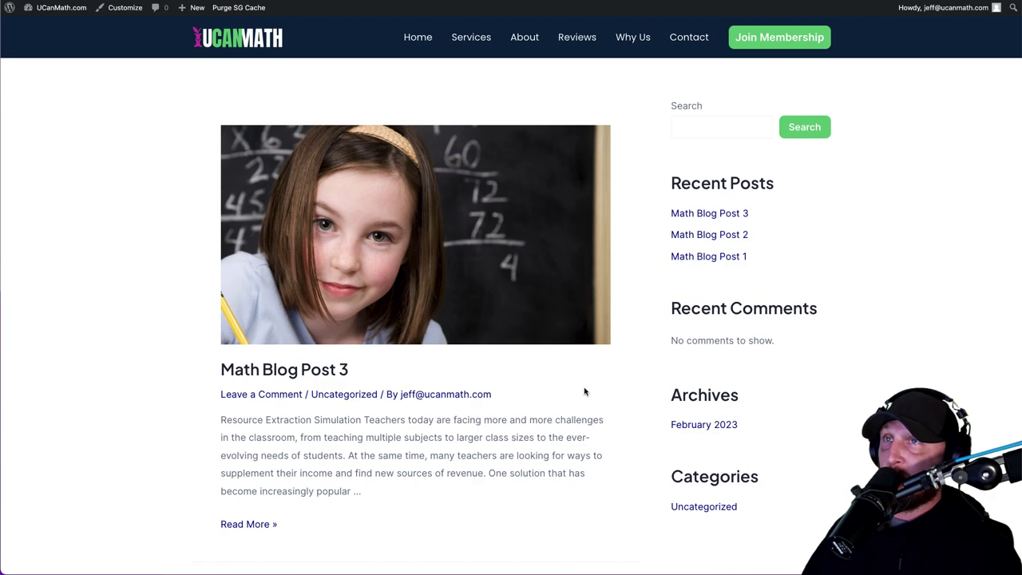
{"action": "scroll", "coordinate": [532, 295], "scroll_direction": "down", "scroll_amount": 15}
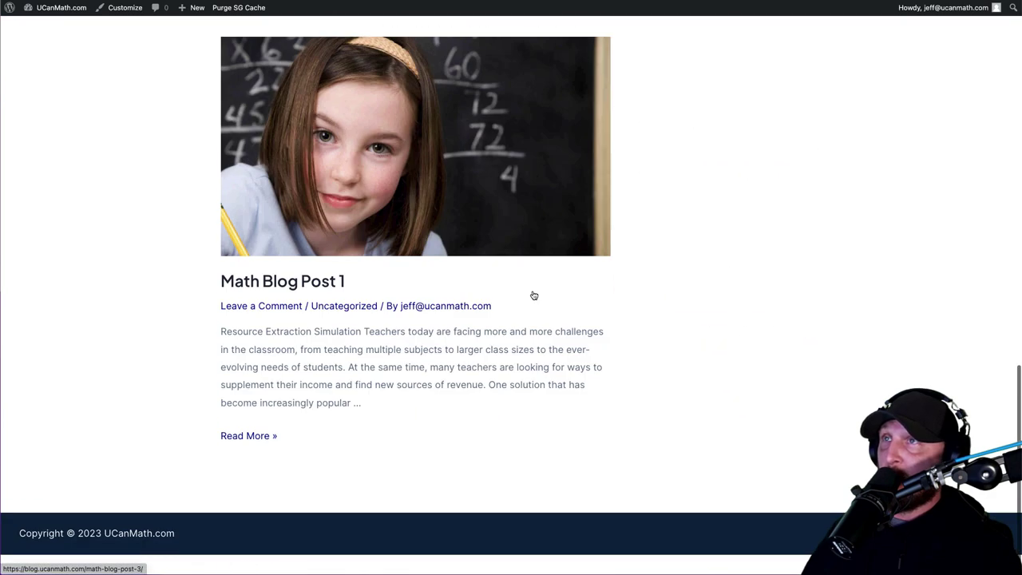
{"action": "scroll", "coordinate": [531, 294], "scroll_direction": "up", "scroll_amount": 15}
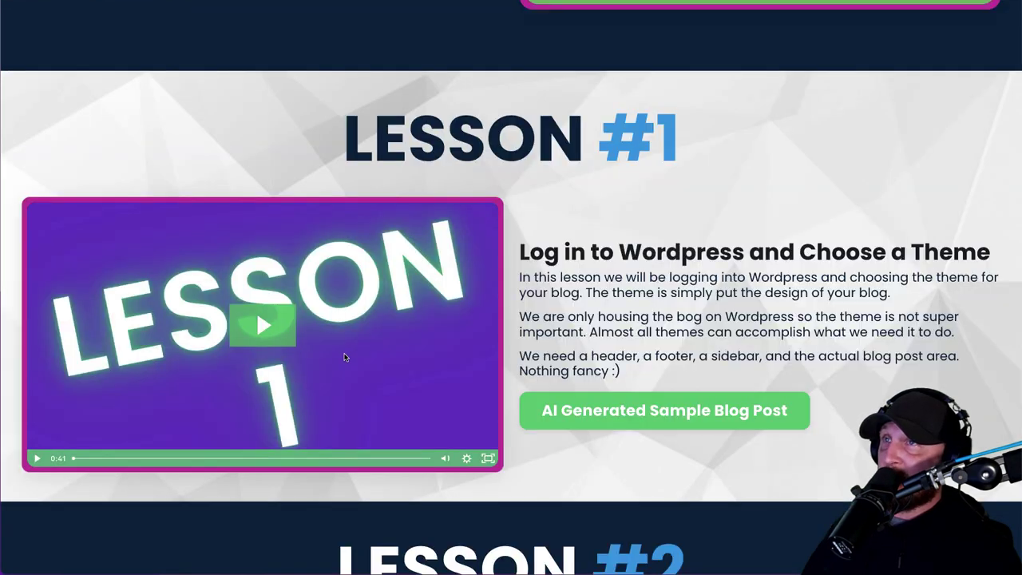